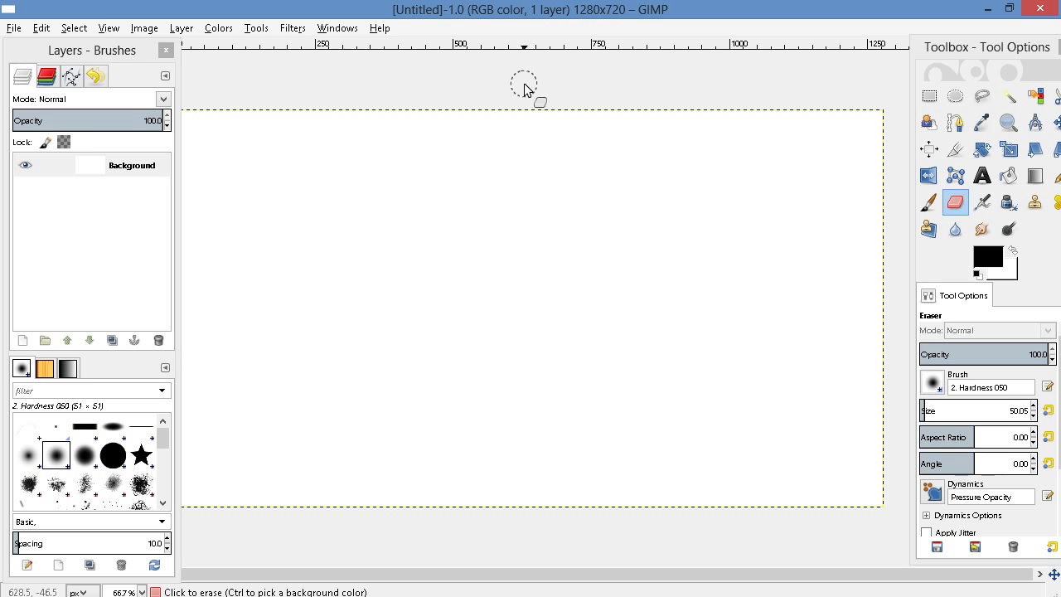
Create a new 1280 × 720 px image and close its window again
{"action": "left_click", "coordinate": [15, 29]}
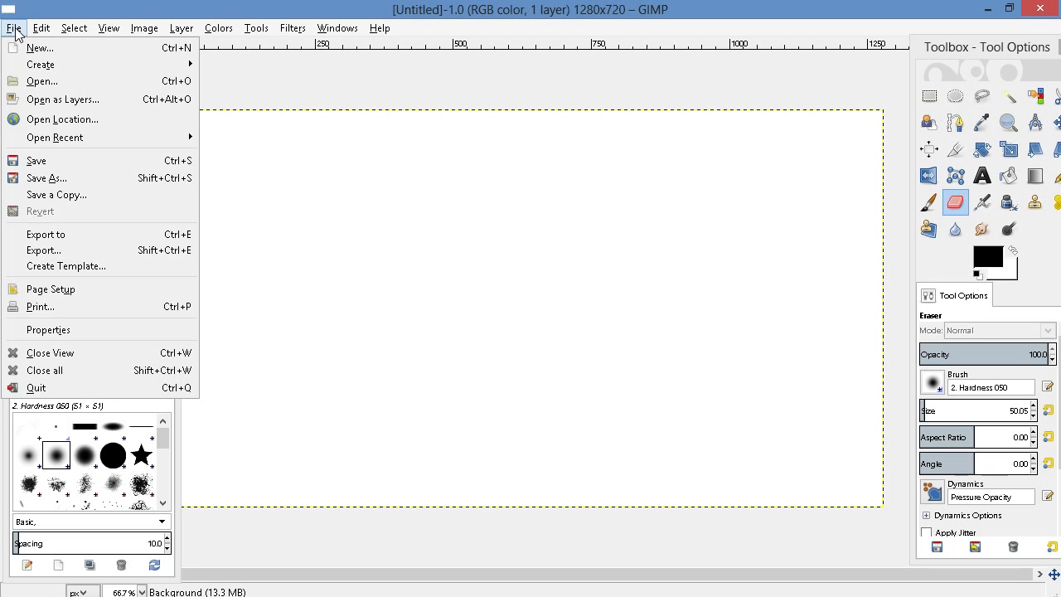
{"action": "left_click", "coordinate": [31, 51]}
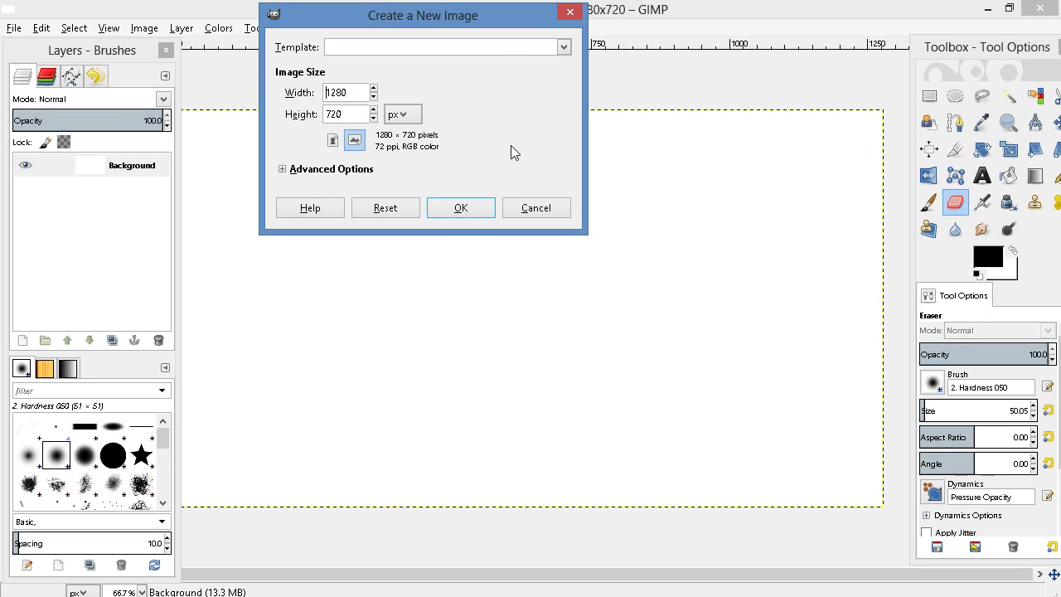
{"action": "left_click", "coordinate": [461, 208]}
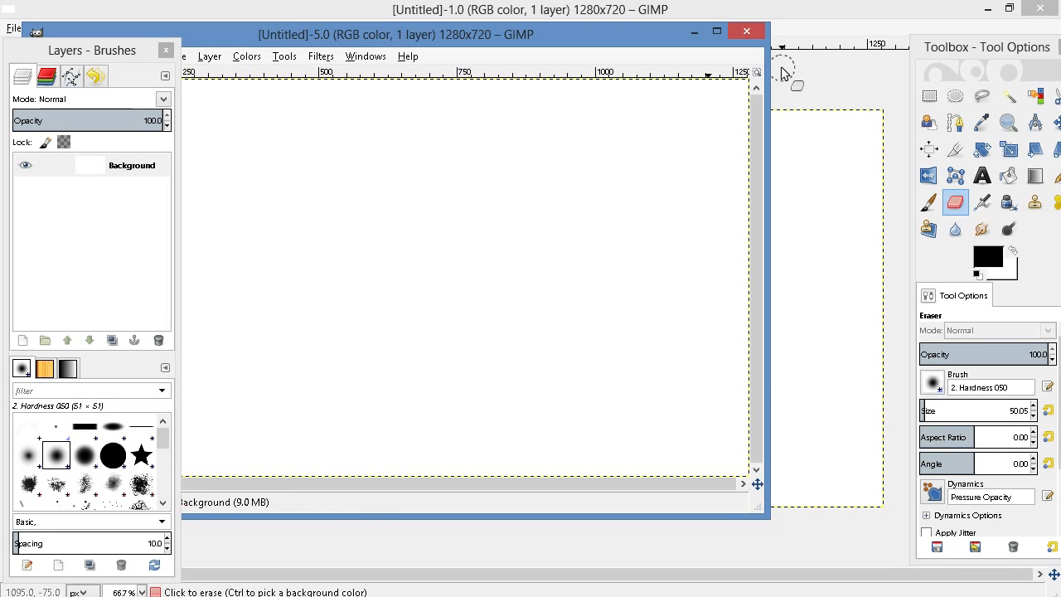
{"action": "left_click", "coordinate": [1040, 10]}
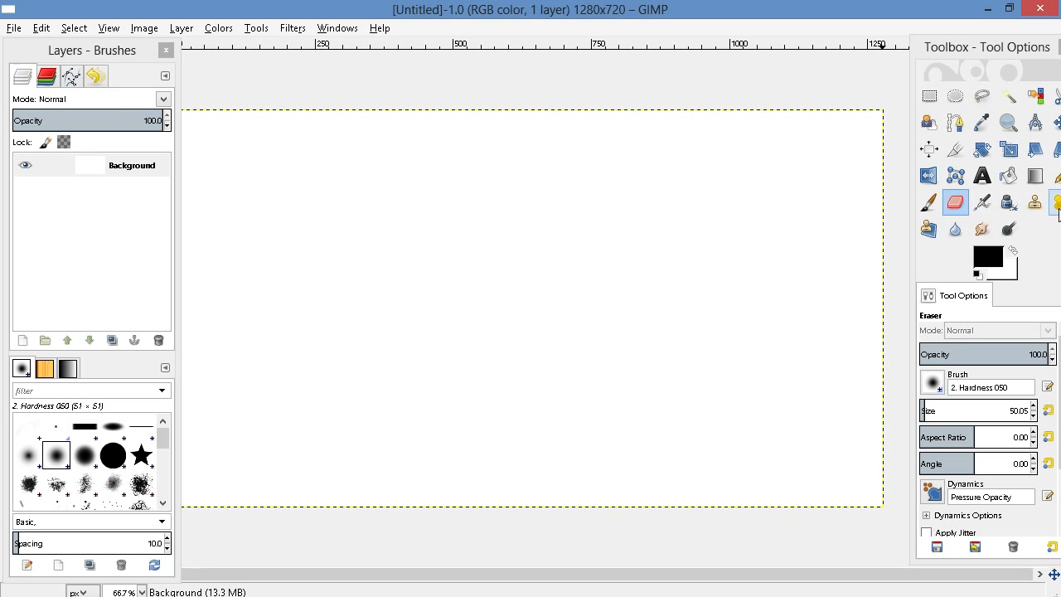
Try filling the blank canvas with the linear Wood 1 gradient from top to bottom, and undo the fill
{"action": "left_click", "coordinate": [1038, 179]}
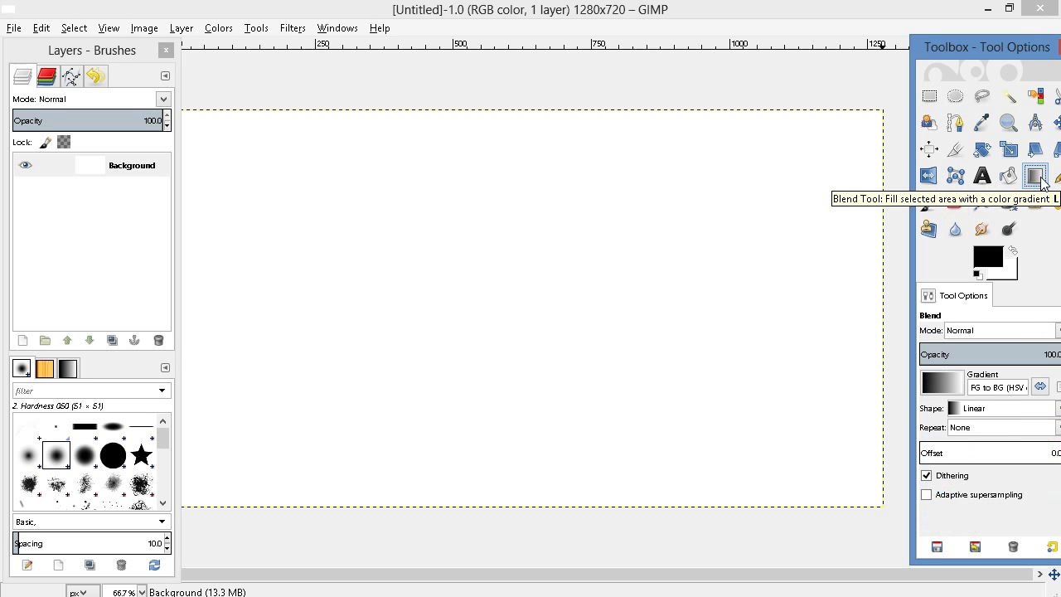
{"action": "left_click", "coordinate": [942, 383]}
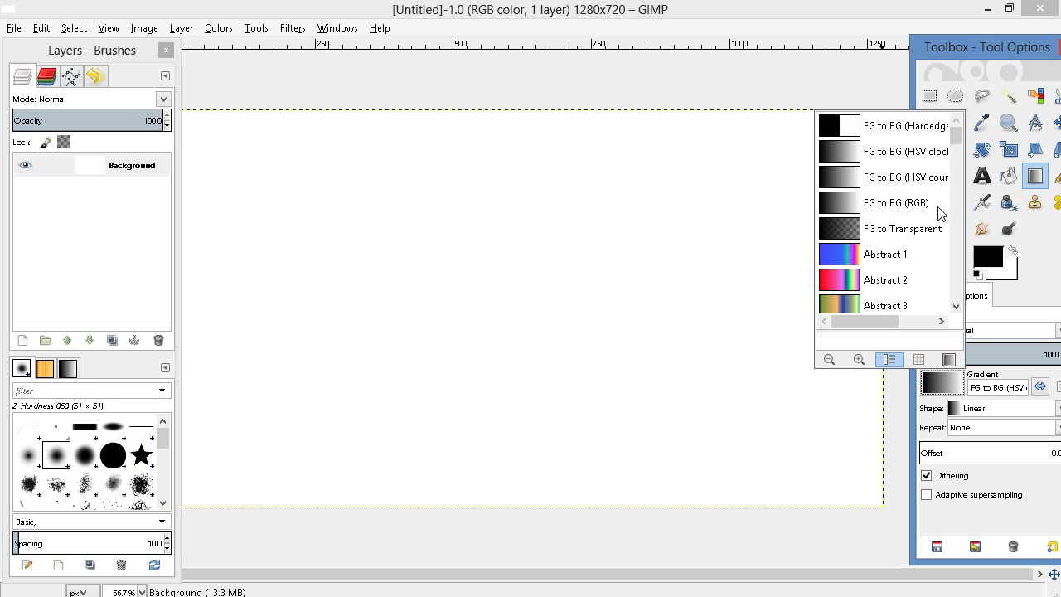
{"action": "left_click_drag", "start_coordinate": [960, 135], "coordinate": [963, 305]}
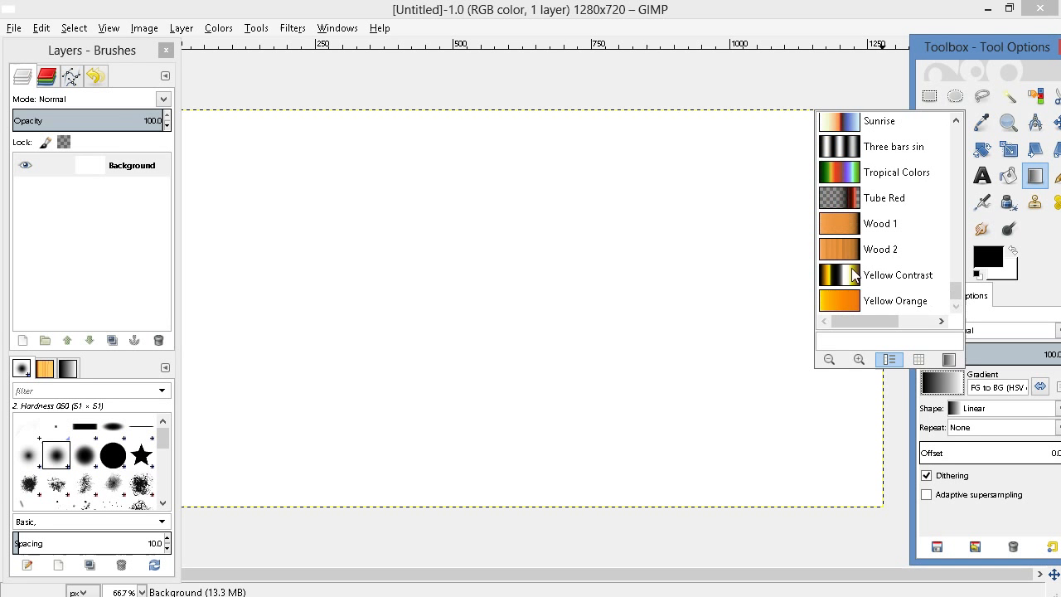
{"action": "left_click", "coordinate": [828, 222]}
{"action": "left_click_drag", "start_coordinate": [573, 111], "coordinate": [560, 427]}
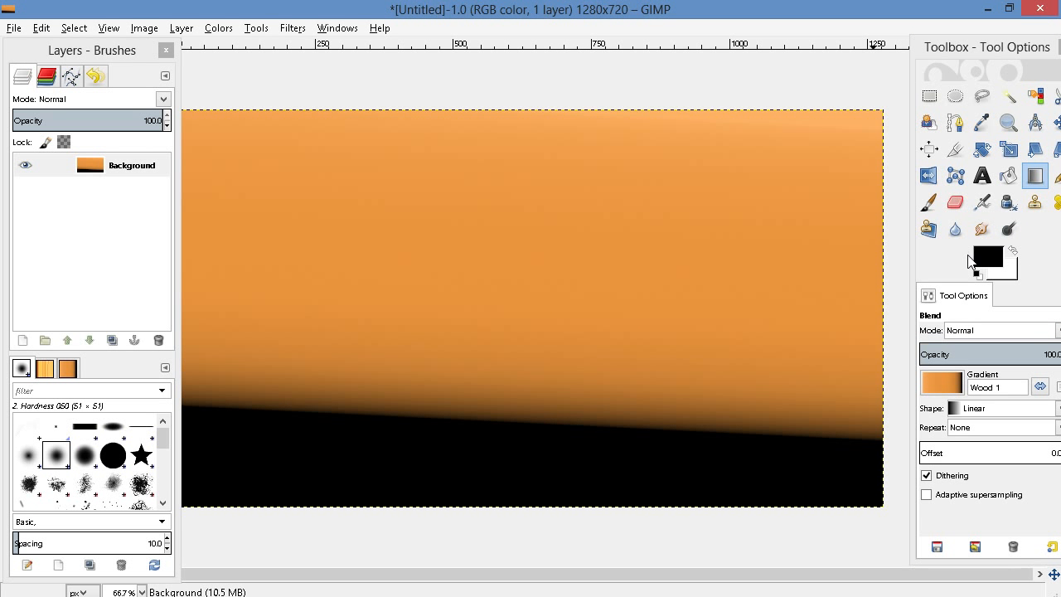
{"action": "key", "text": "ctrl+z"}
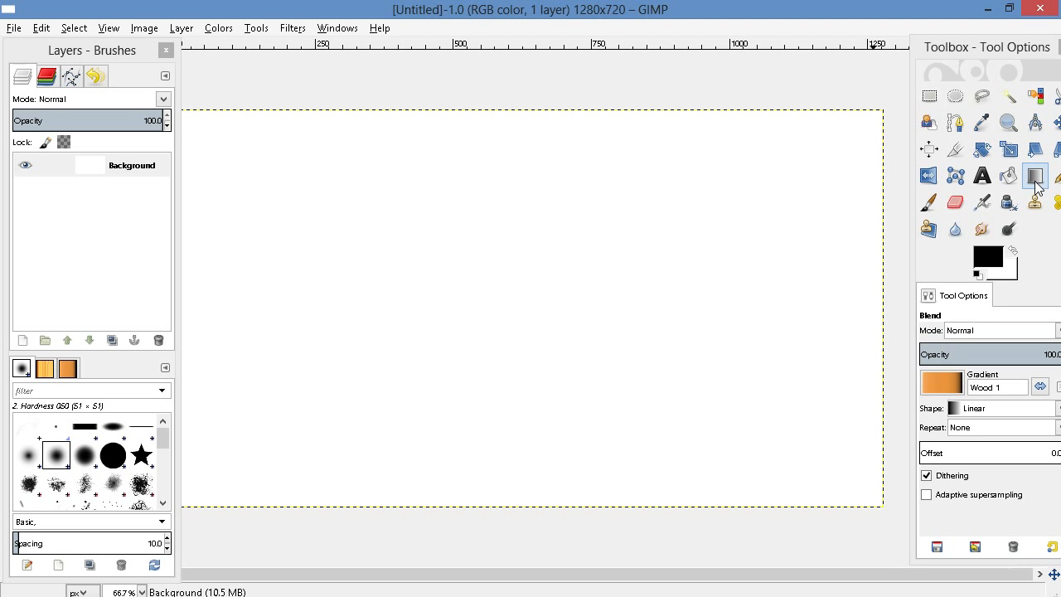
Fill the canvas from its top edge past its bottom edge with a linear FG to BG (HSV) gradient, black to white
{"action": "left_click", "coordinate": [1036, 182]}
{"action": "left_click", "coordinate": [948, 383]}
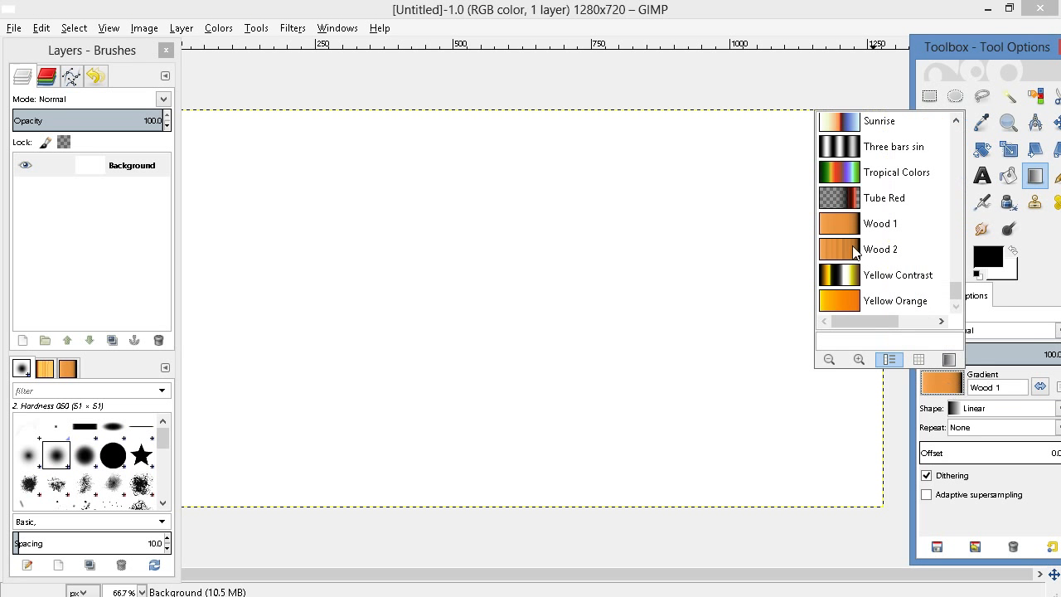
{"action": "key", "text": "Escape"}
{"action": "left_click_drag", "start_coordinate": [543, 111], "coordinate": [525, 553]}
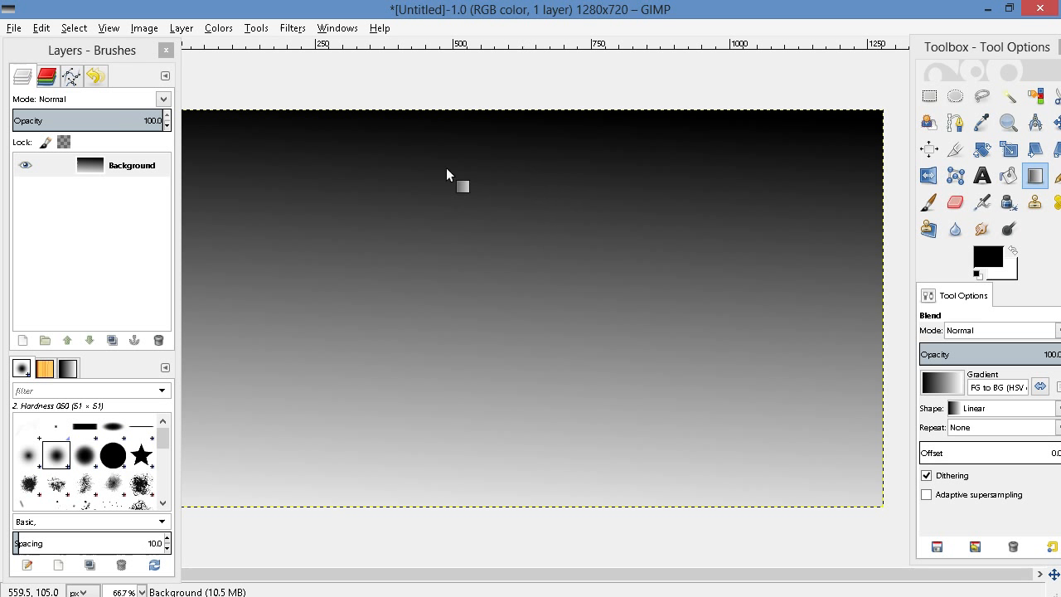
Open book.png from the Pictures for videos folder and move its window so the whole book is in view
{"action": "left_click", "coordinate": [15, 29]}
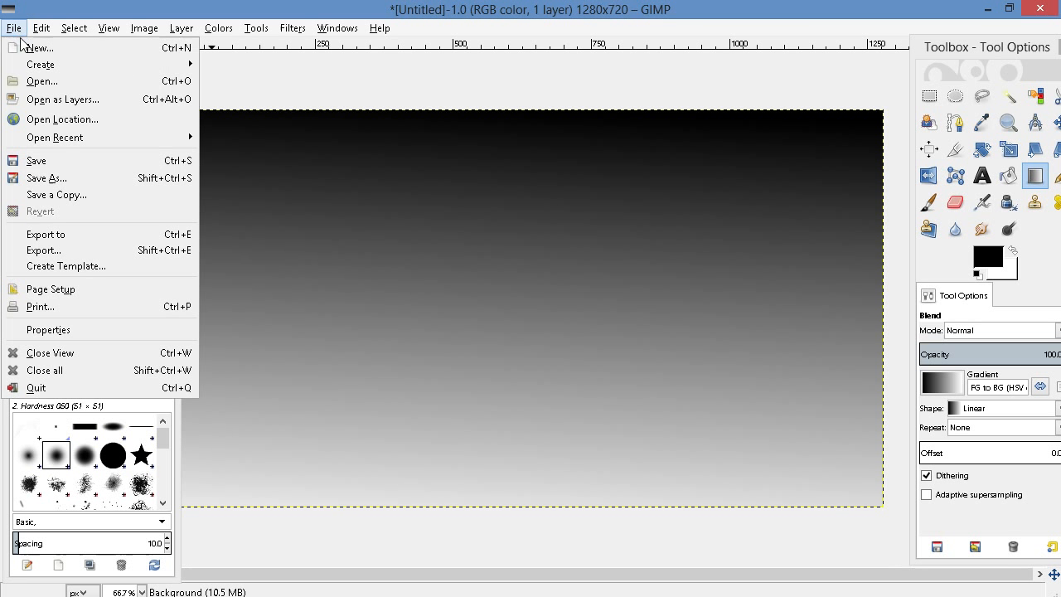
{"action": "left_click", "coordinate": [34, 81]}
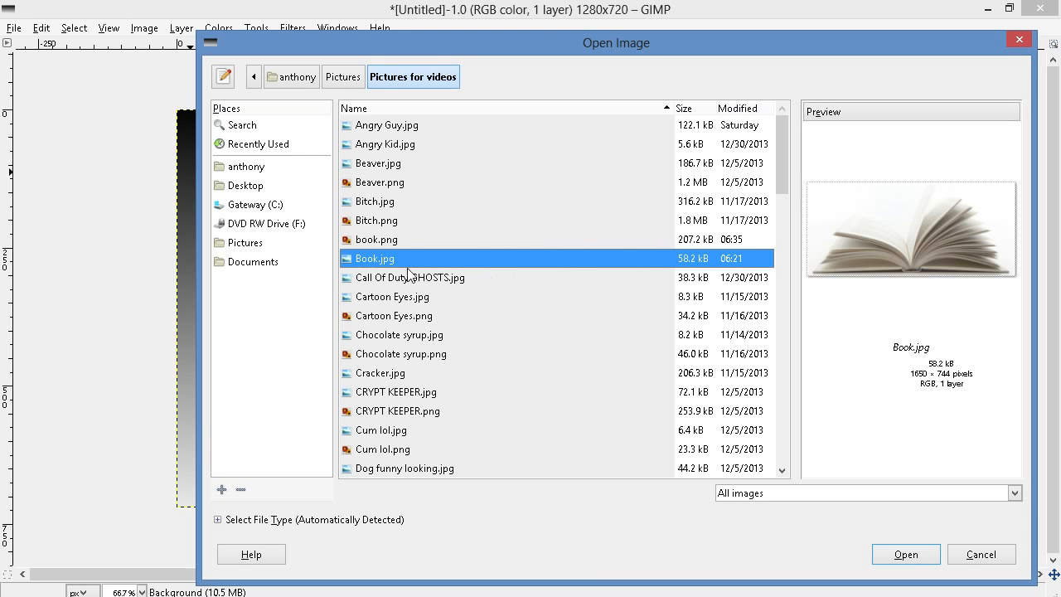
{"action": "left_click", "coordinate": [399, 240]}
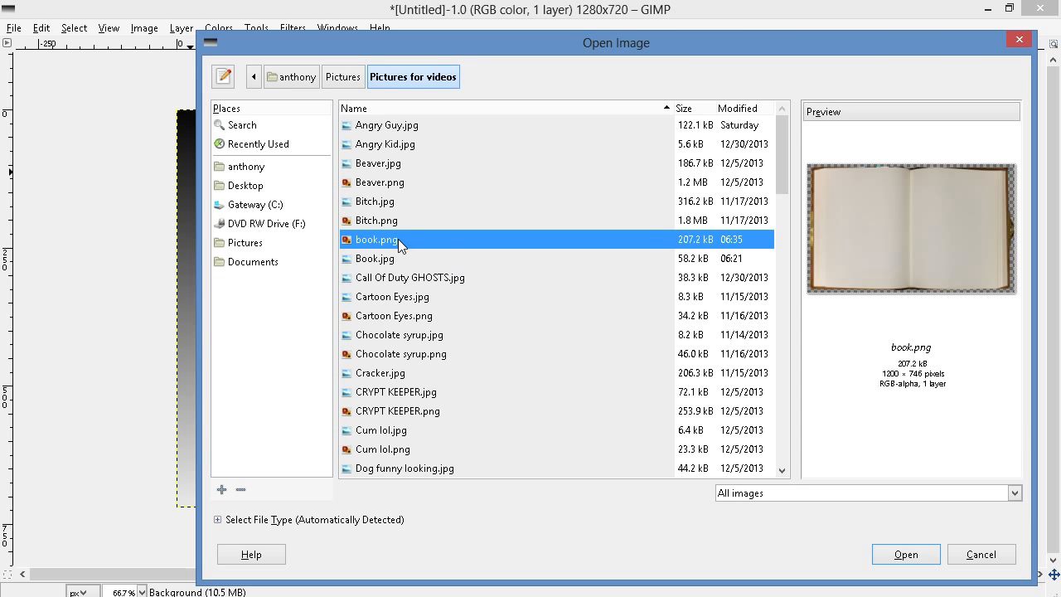
{"action": "left_click", "coordinate": [916, 559]}
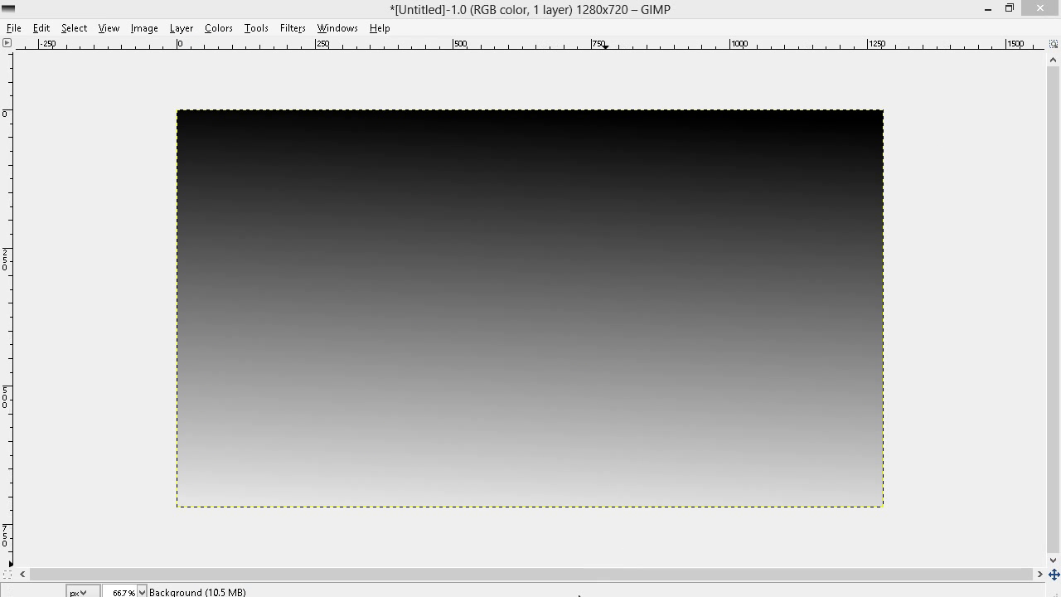
{"action": "left_click", "coordinate": [615, 583]}
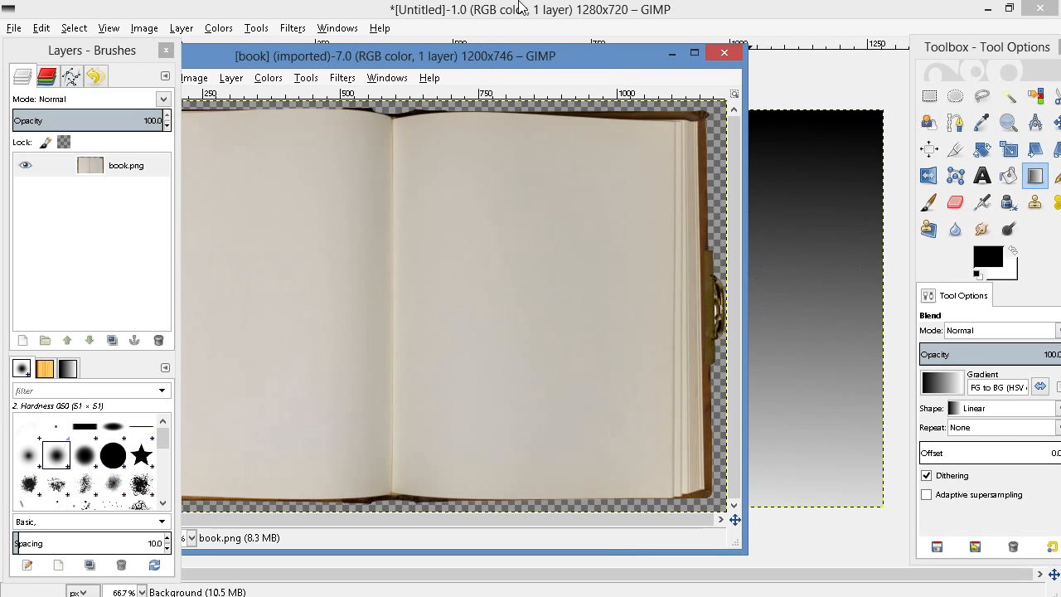
{"action": "left_click_drag", "start_coordinate": [506, 55], "coordinate": [643, 38]}
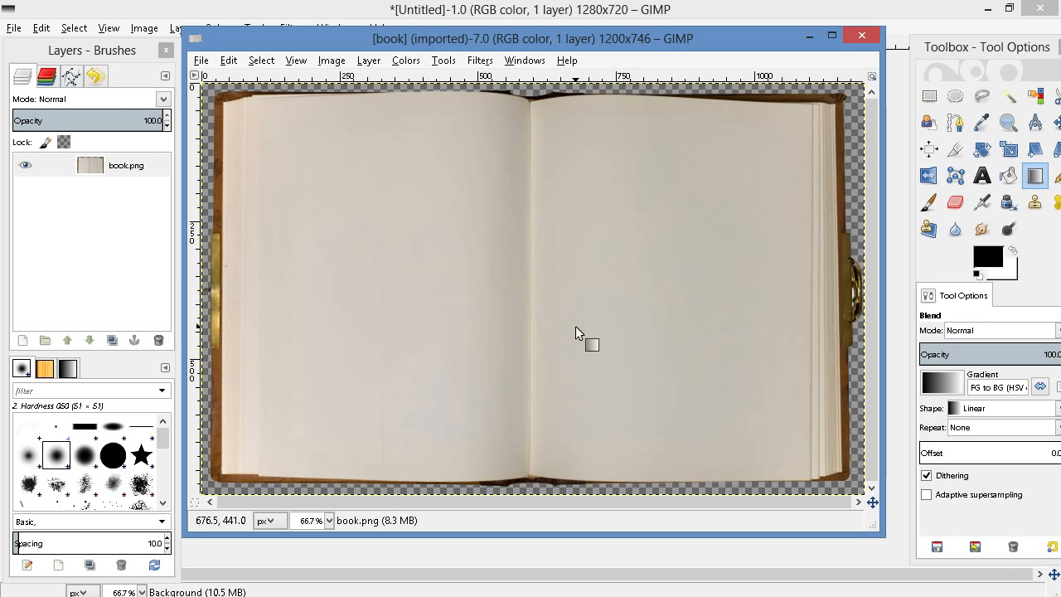
Copy everything visible in the book image and minimize its window
{"action": "left_click", "coordinate": [202, 61]}
{"action": "mouse_move", "coordinate": [237, 62]}
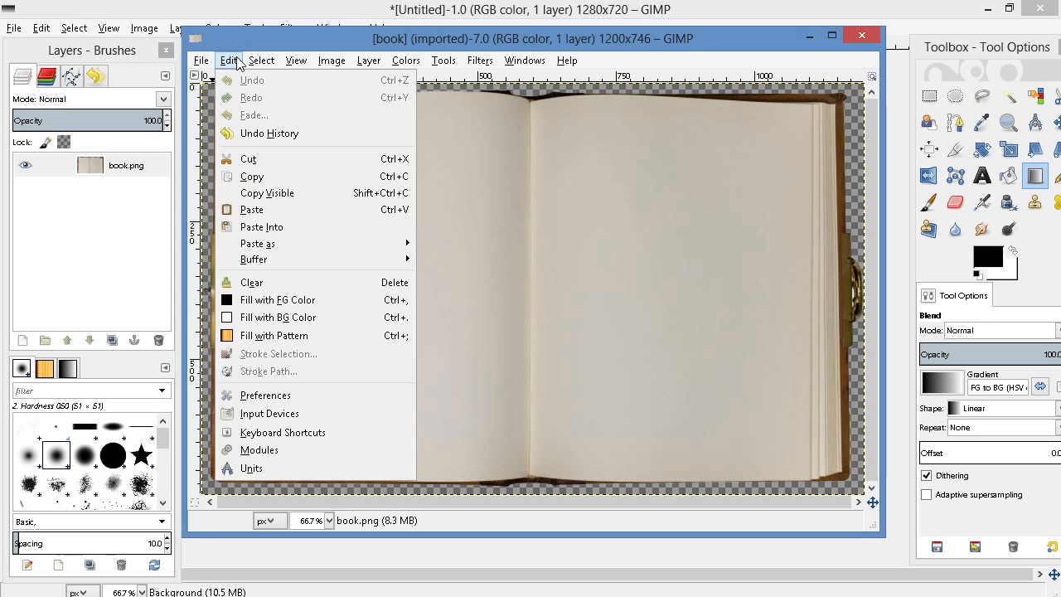
{"action": "left_click", "coordinate": [296, 192]}
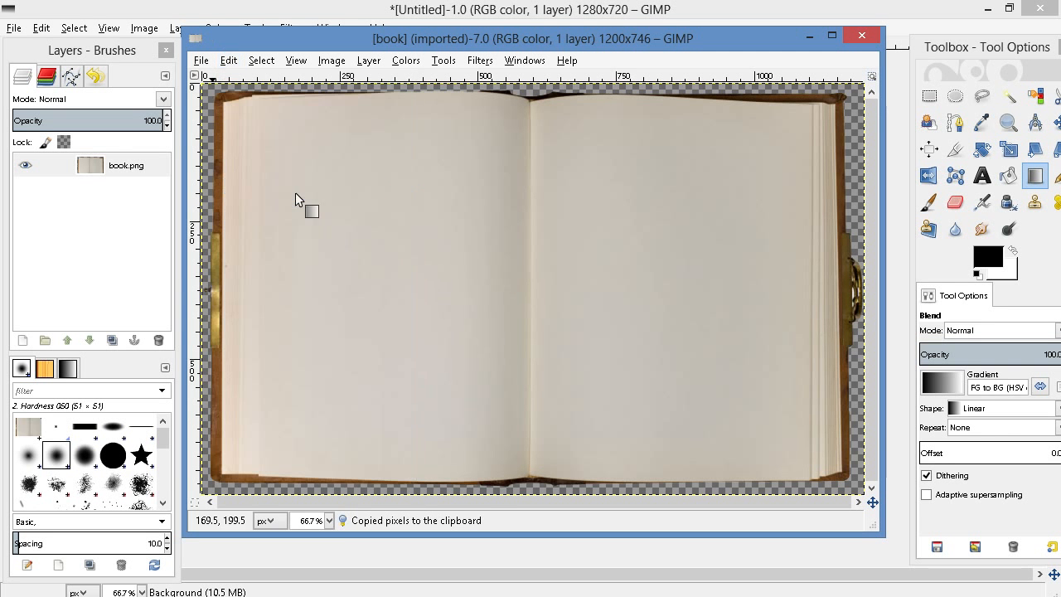
{"action": "left_click", "coordinate": [812, 37]}
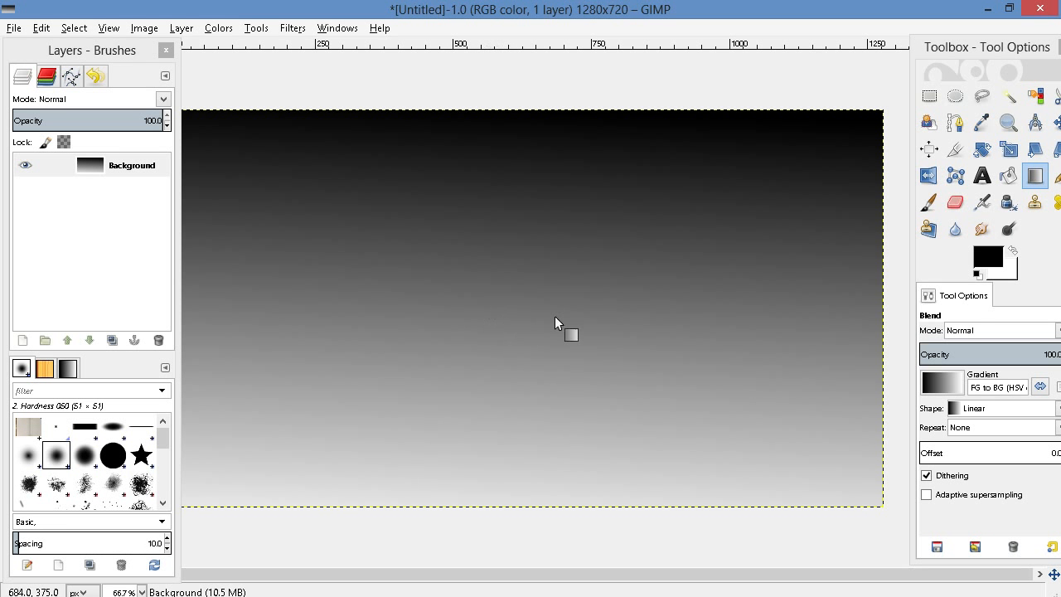
Paste the copied book into the gradient image and nudge it to the canvas centre using the Rectangle Select tool
{"action": "left_click", "coordinate": [932, 98]}
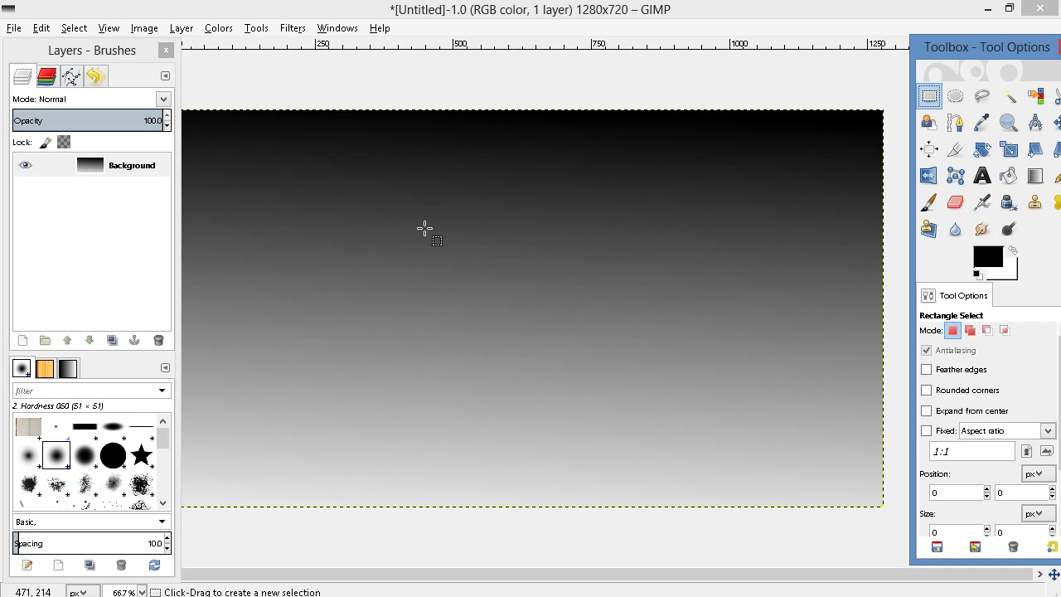
{"action": "right_click", "coordinate": [495, 242]}
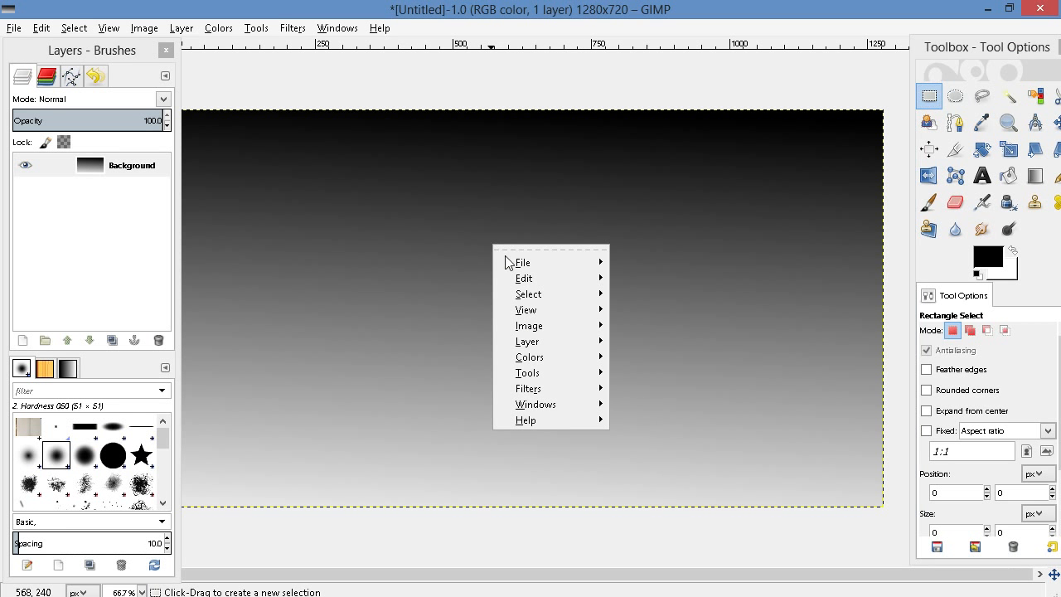
{"action": "mouse_move", "coordinate": [530, 281]}
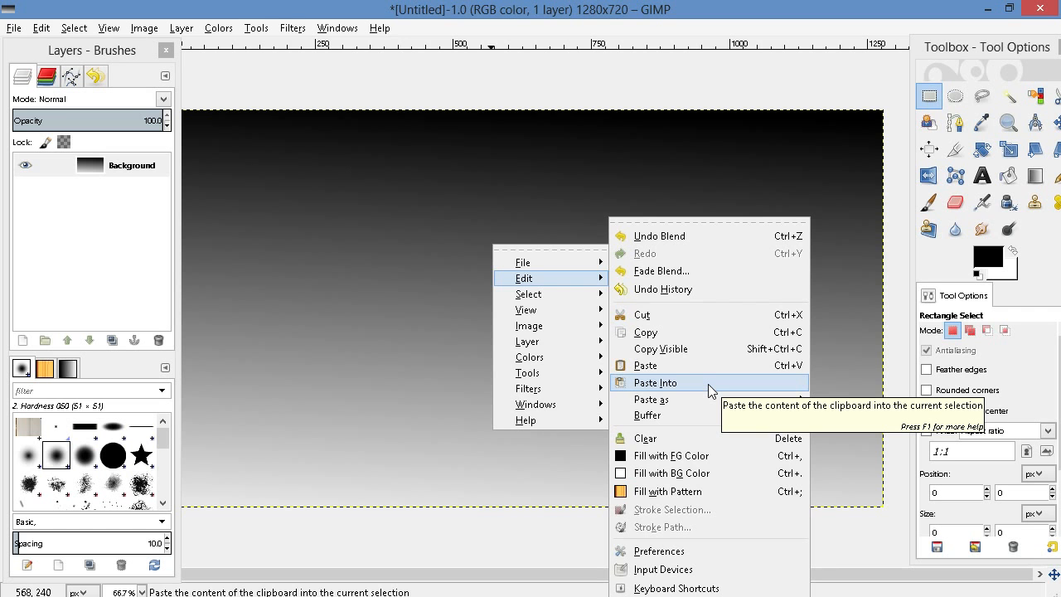
{"action": "left_click", "coordinate": [708, 384]}
{"action": "mouse_move", "coordinate": [523, 283]}
{"action": "left_mouse_down"}
{"action": "mouse_move", "coordinate": [538, 382]}
{"action": "mouse_move", "coordinate": [528, 332]}
{"action": "mouse_move", "coordinate": [538, 287]}
{"action": "mouse_move", "coordinate": [527, 277]}
{"action": "left_mouse_up"}
Scale the floating book layer to 1075 × 668 px with Cubic interpolation
{"action": "right_click", "coordinate": [527, 277]}
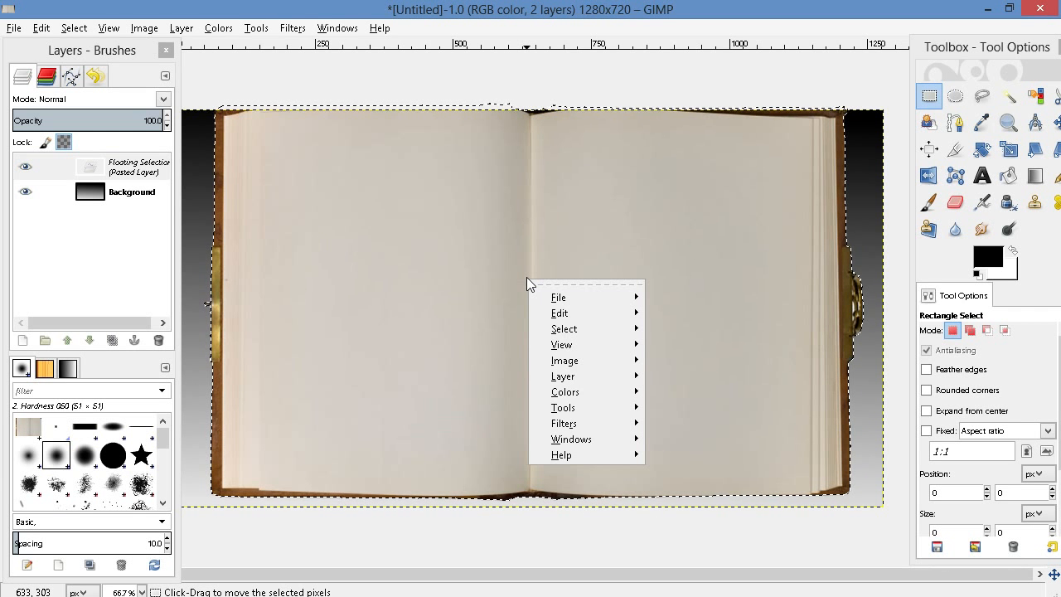
{"action": "mouse_move", "coordinate": [589, 377]}
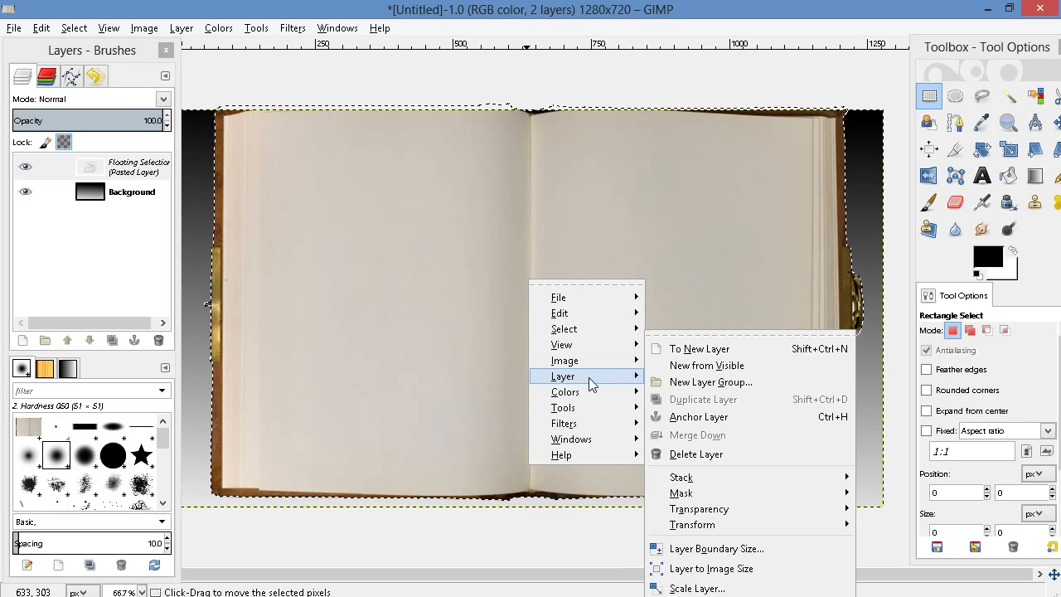
{"action": "left_click", "coordinate": [695, 588]}
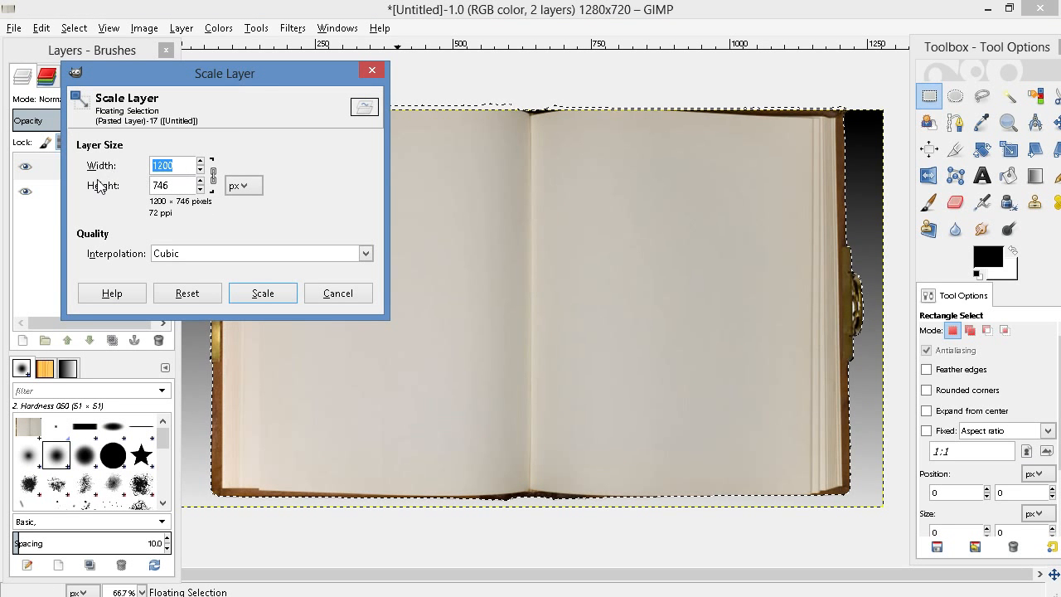
{"action": "left_click", "coordinate": [200, 170]}
{"action": "left_click", "coordinate": [200, 170]}
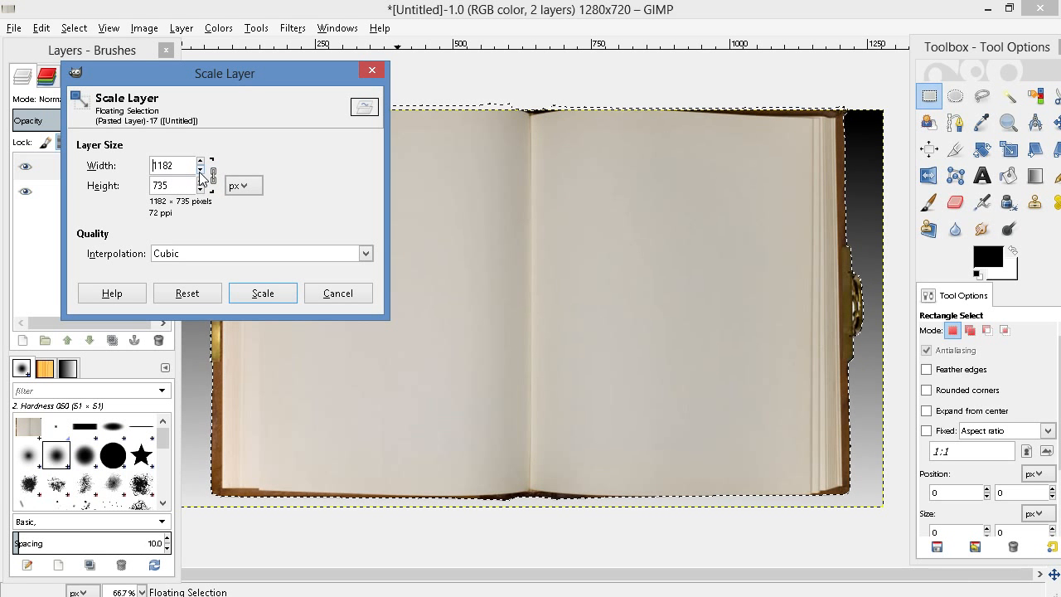
{"action": "left_click", "coordinate": [199, 172]}
{"action": "left_click", "coordinate": [199, 171]}
{"action": "left_click", "coordinate": [199, 171]}
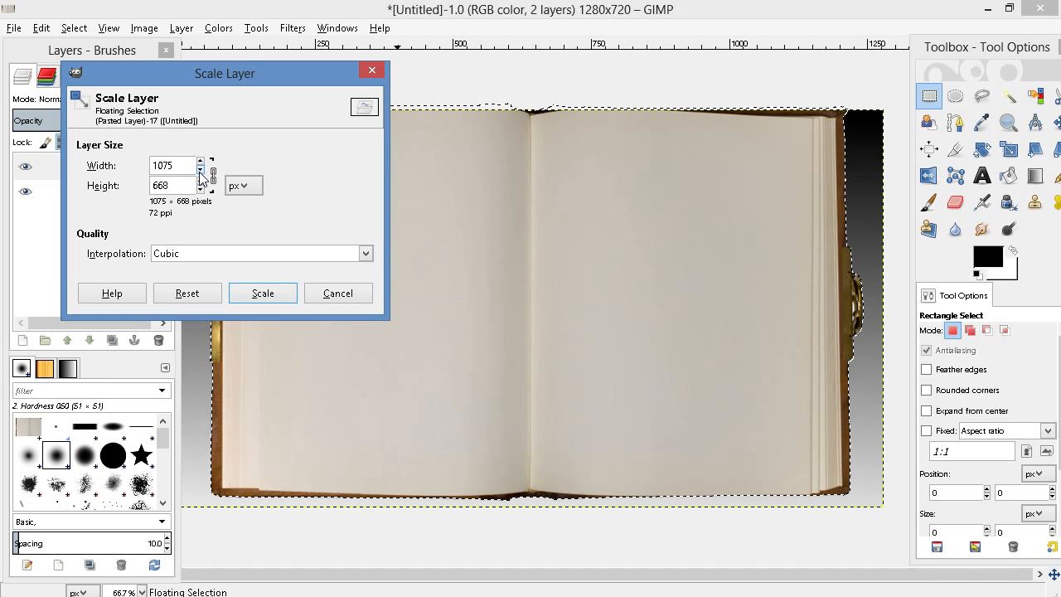
{"action": "left_click", "coordinate": [276, 296]}
Centre the scaled book over the gradient and anchor it to the background
{"action": "left_click_drag", "start_coordinate": [488, 299], "coordinate": [488, 307]}
{"action": "left_click_drag", "start_coordinate": [489, 307], "coordinate": [489, 307]}
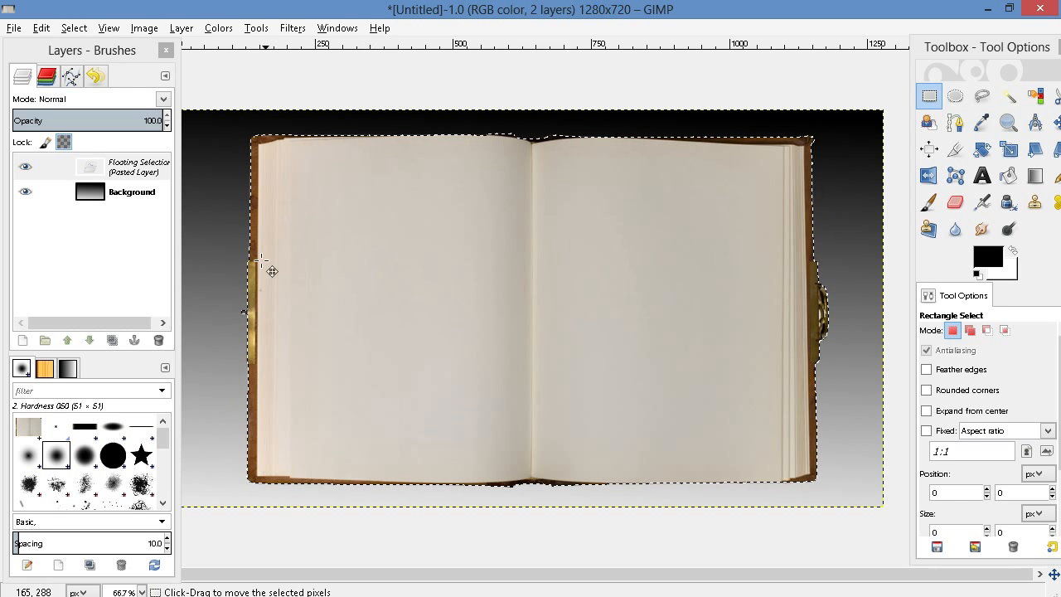
{"action": "left_click", "coordinate": [218, 210]}
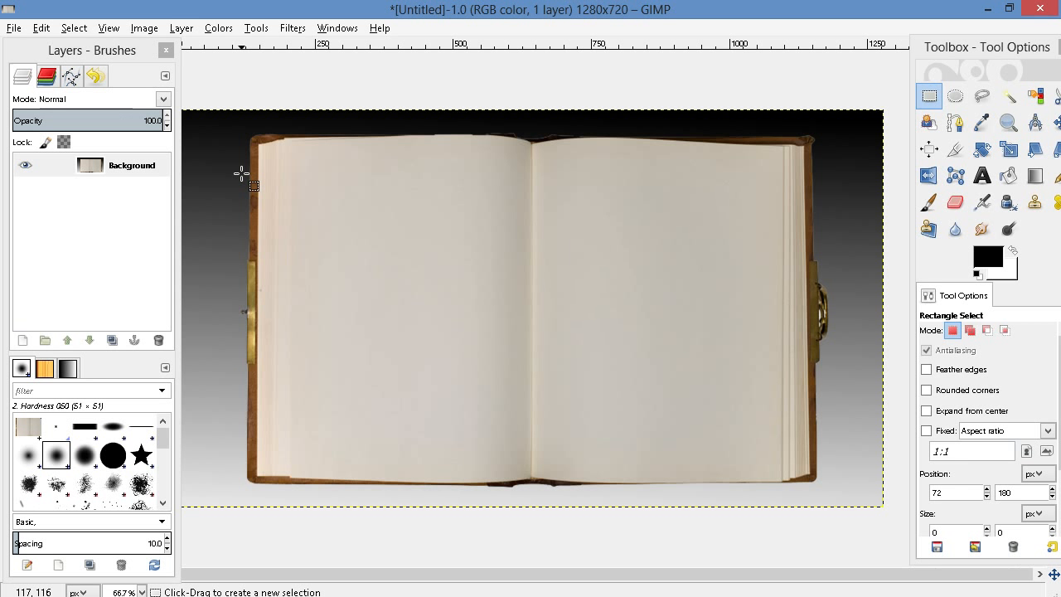
Undo the book's anchoring, shift it slightly to the left and up, and anchor it again
{"action": "key", "text": "ctrl"}
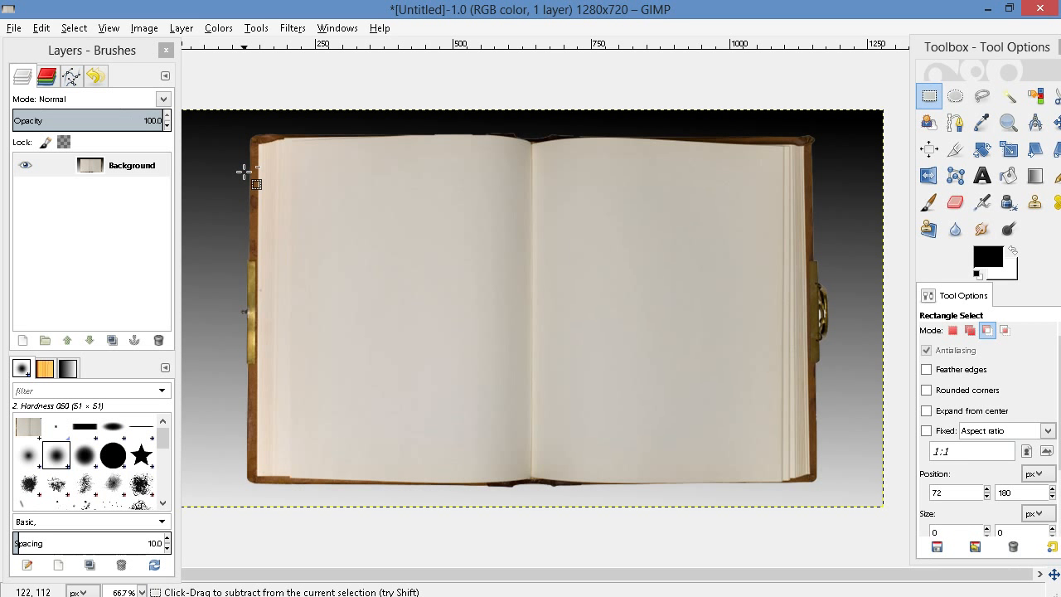
{"action": "key", "text": "ctrl+v"}
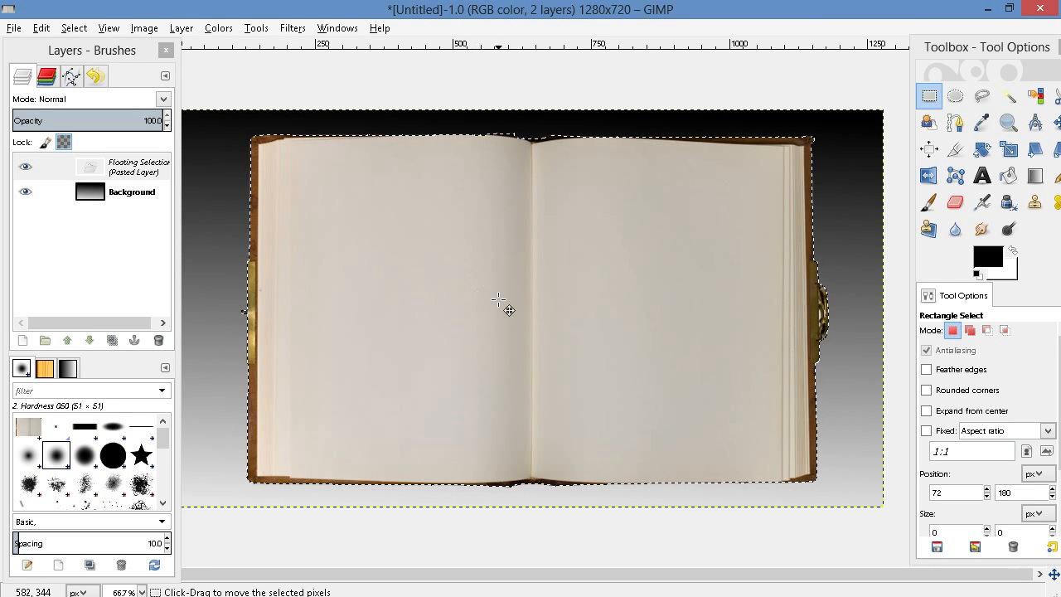
{"action": "mouse_move", "coordinate": [497, 303]}
{"action": "left_mouse_down"}
{"action": "mouse_move", "coordinate": [531, 300]}
{"action": "mouse_move", "coordinate": [477, 295]}
{"action": "mouse_move", "coordinate": [488, 298]}
{"action": "left_mouse_up"}
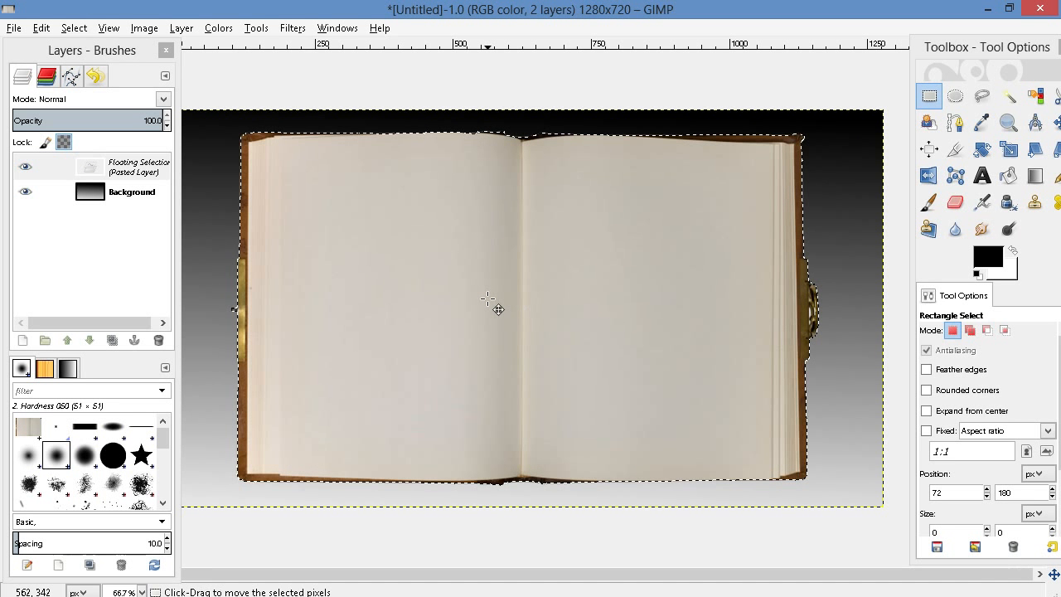
{"action": "left_click", "coordinate": [852, 216]}
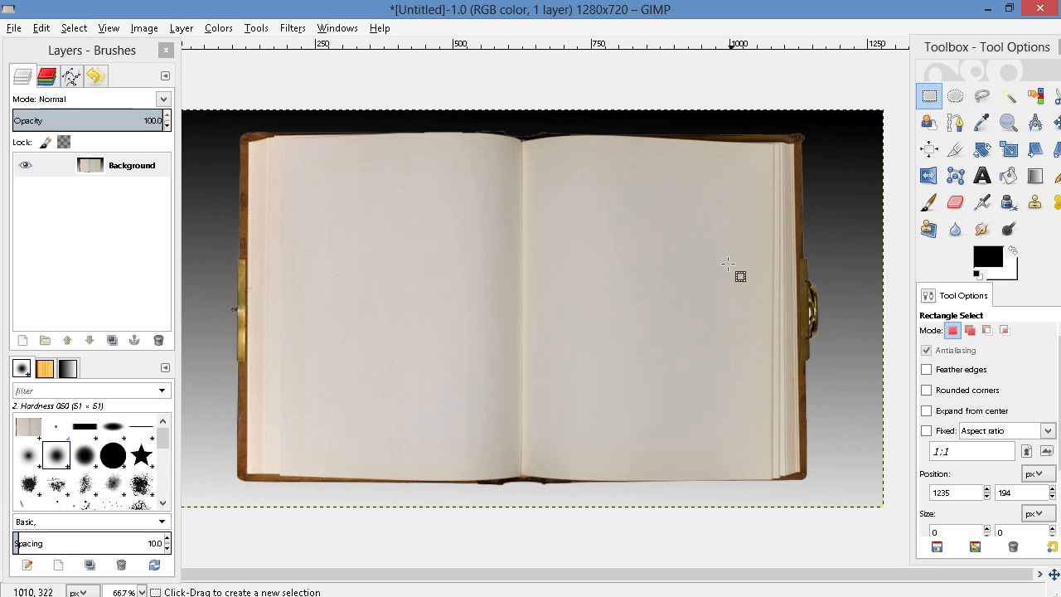
Open Youtube.jpg from the Pictures for videos folder and maximise its image window
{"action": "left_click", "coordinate": [19, 29]}
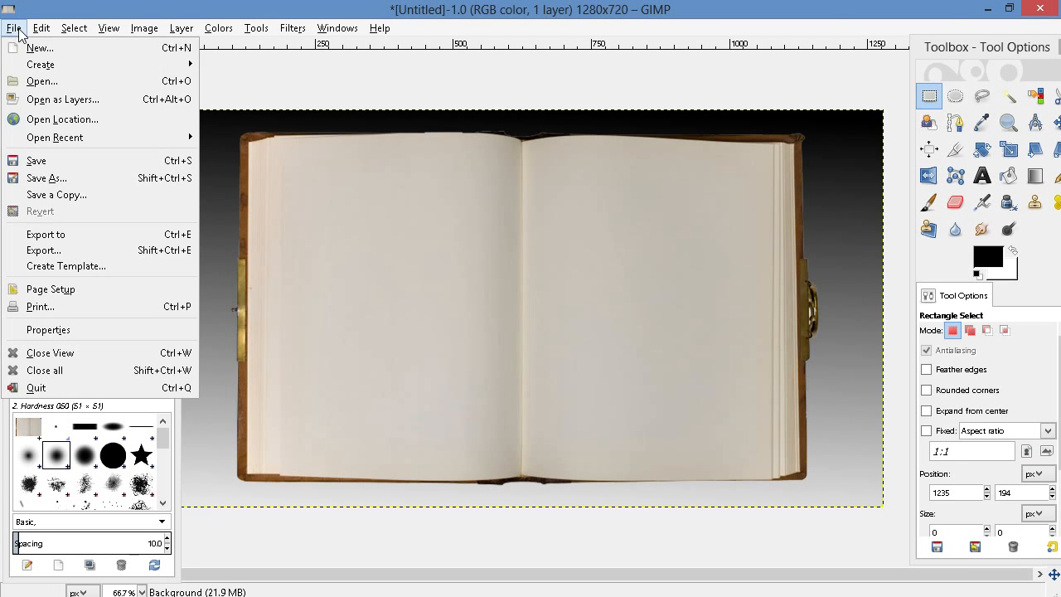
{"action": "left_click", "coordinate": [26, 80]}
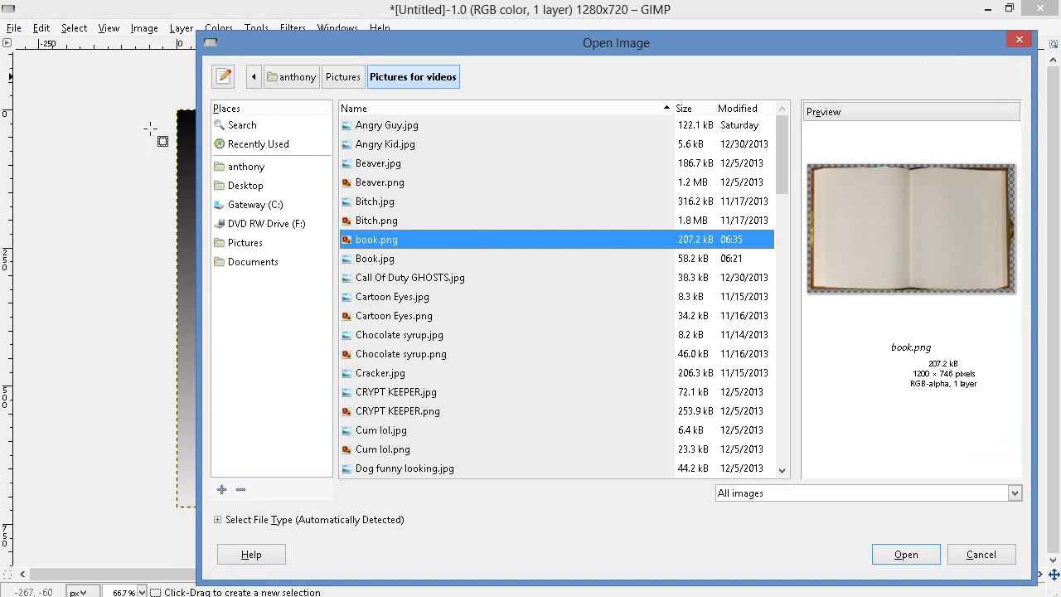
{"action": "left_click", "coordinate": [536, 341]}
{"action": "scroll", "coordinate": [536, 341], "scroll_direction": "down", "scroll_amount": 15}
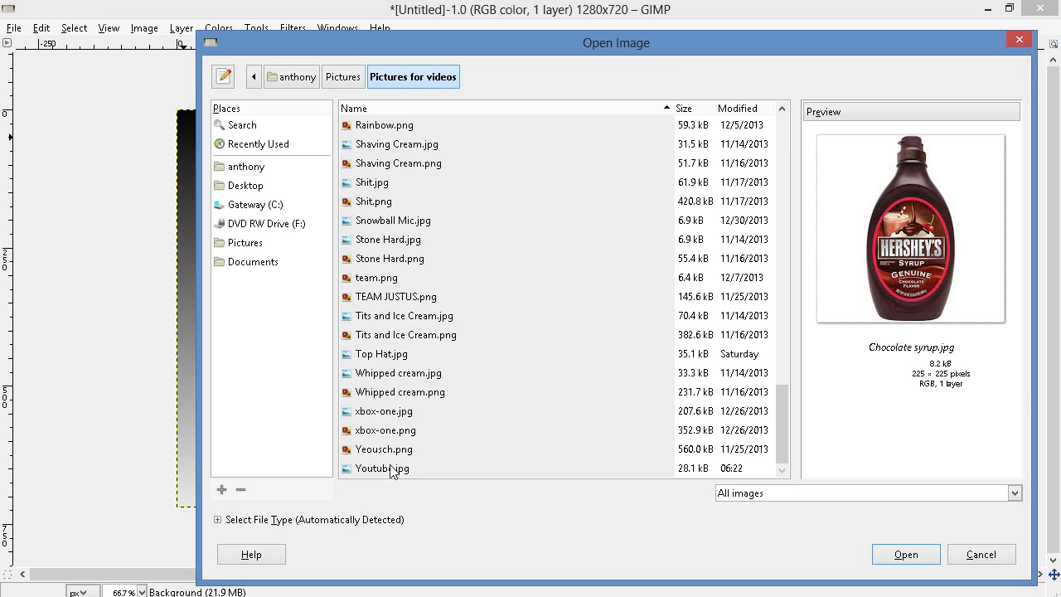
{"action": "left_click", "coordinate": [406, 470]}
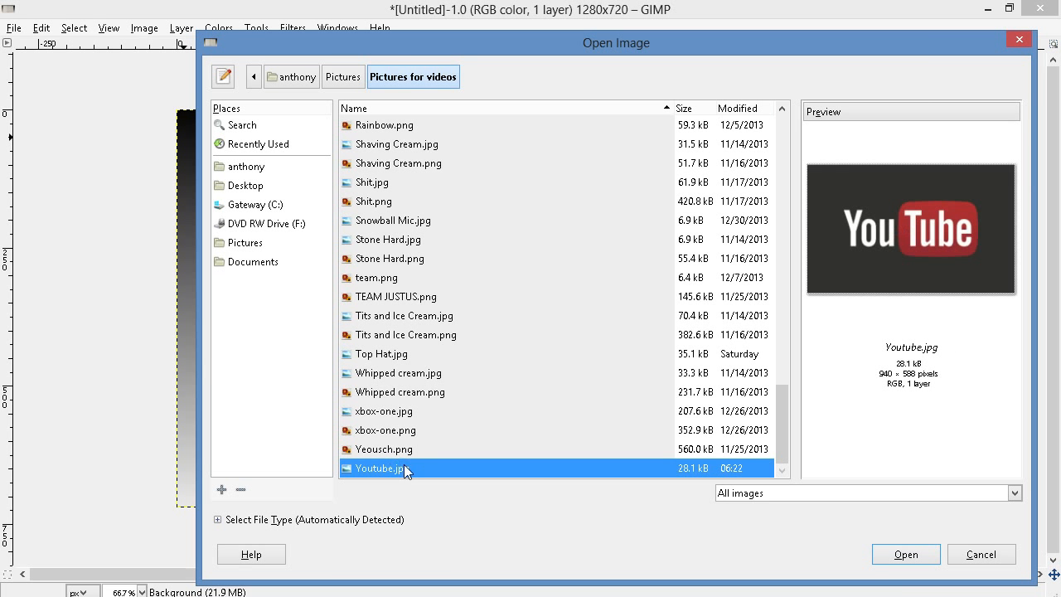
{"action": "left_click", "coordinate": [907, 554]}
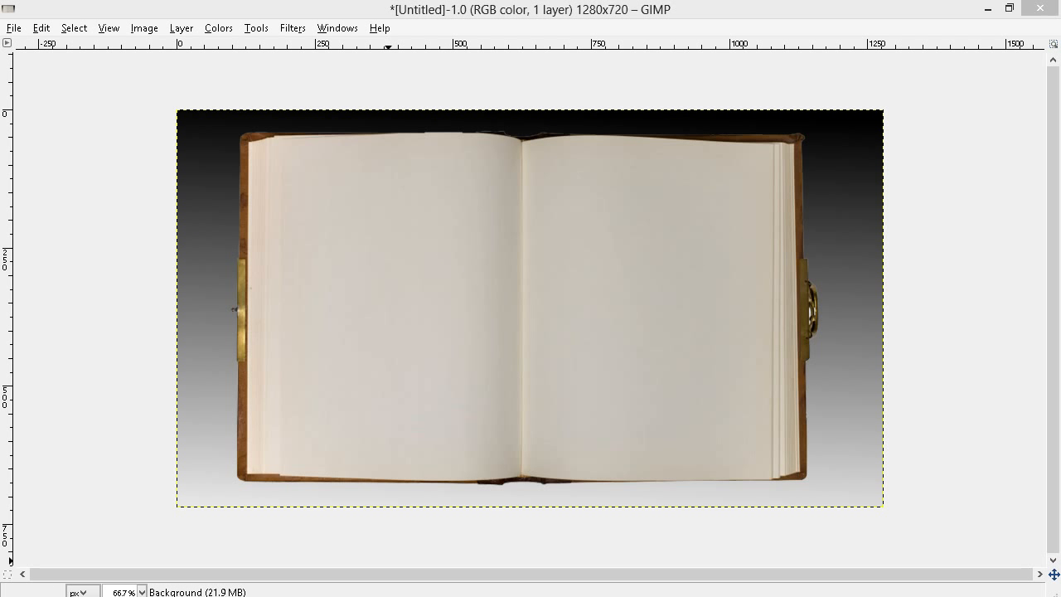
{"action": "mouse_move", "coordinate": [635, 575]}
{"action": "left_click", "coordinate": [735, 507]}
{"action": "left_click_drag", "start_coordinate": [437, 144], "coordinate": [572, 101]}
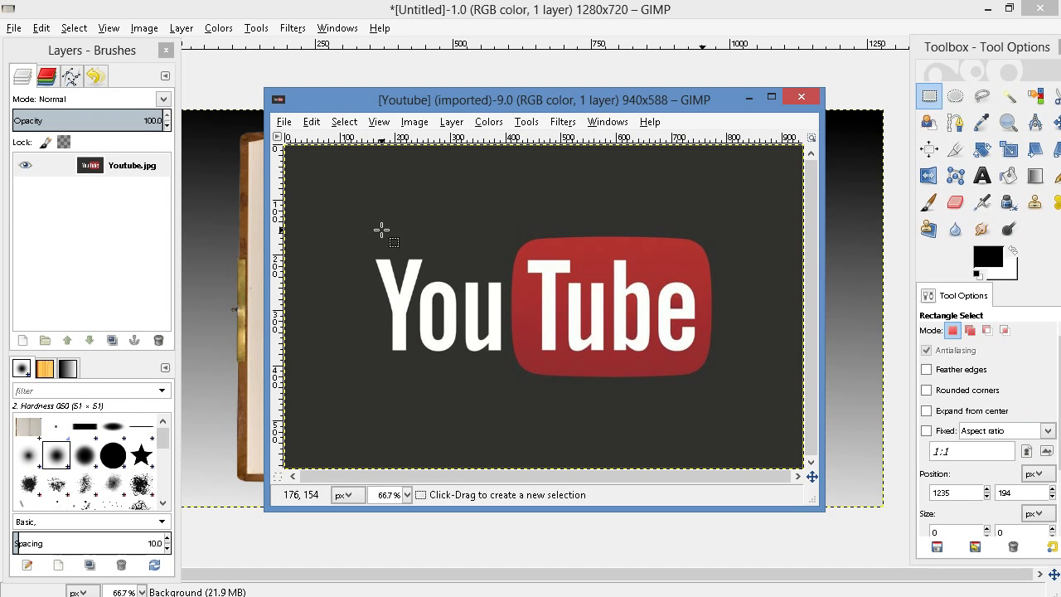
{"action": "left_click", "coordinate": [771, 97]}
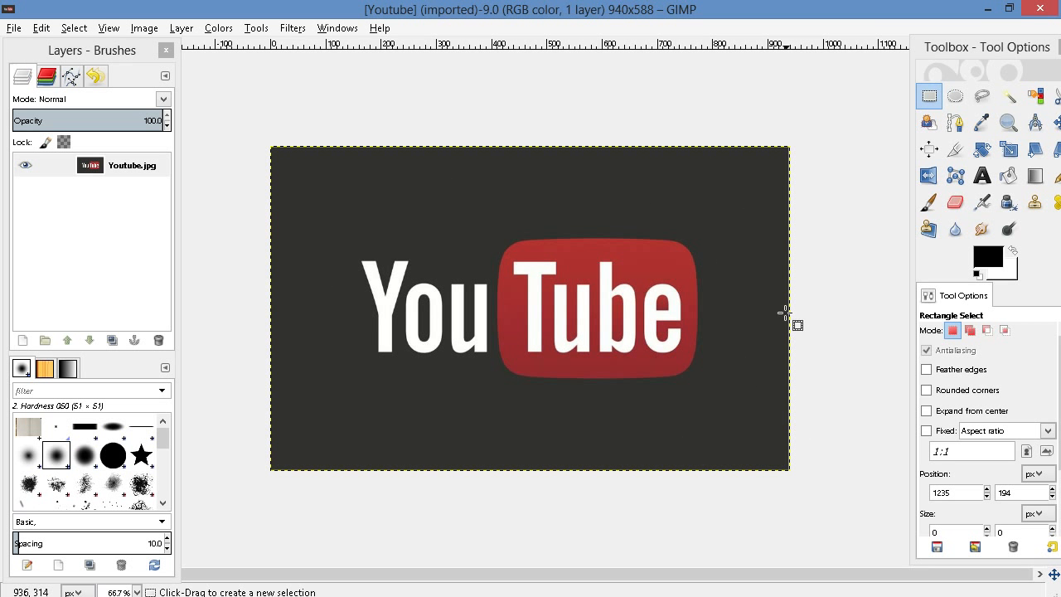
Select the dark grey background around the YouTube logo by colour and add an alpha channel to the Youtube.jpg layer
{"action": "left_click_drag", "start_coordinate": [969, 42], "coordinate": [935, 40]}
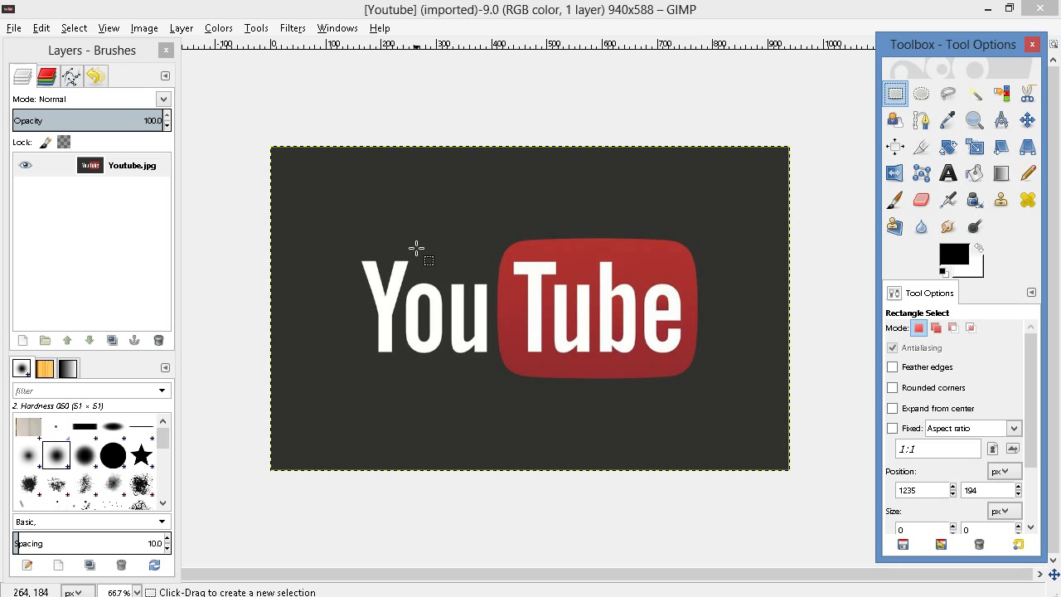
{"action": "left_click", "coordinate": [1002, 96]}
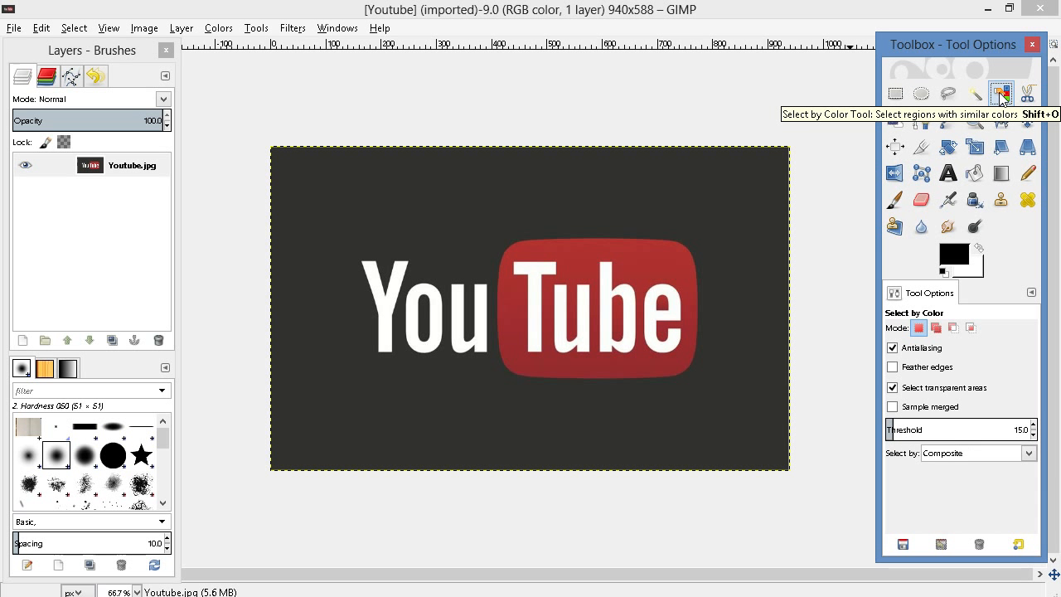
{"action": "left_click", "coordinate": [547, 196]}
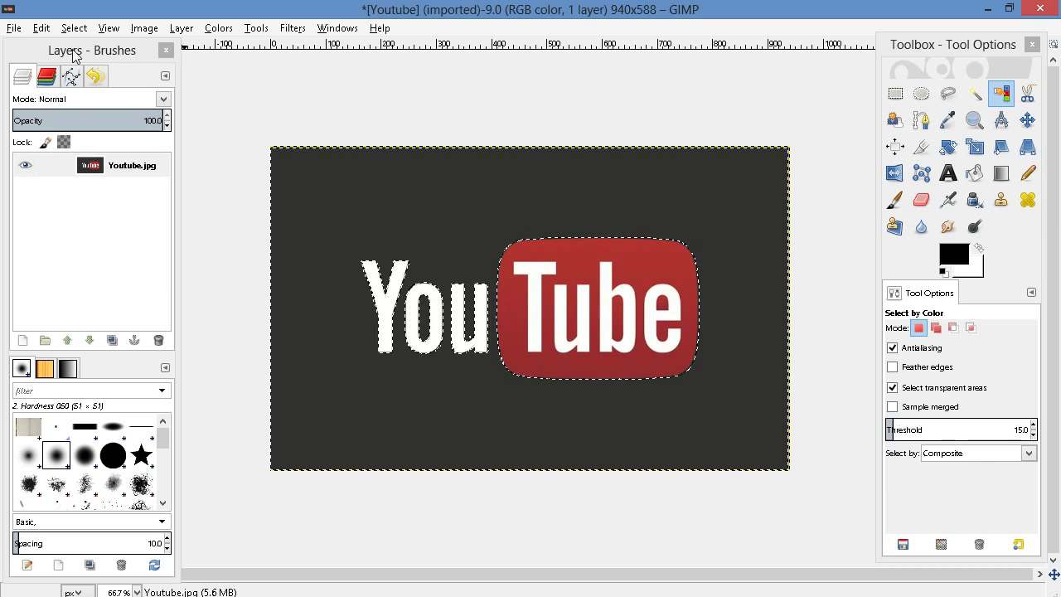
{"action": "right_click", "coordinate": [108, 170]}
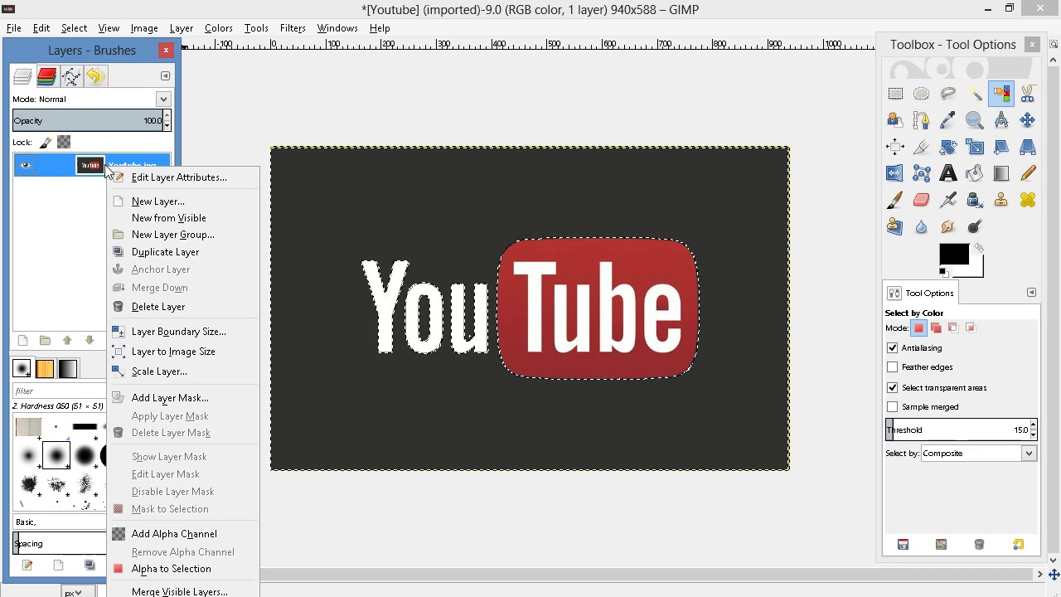
{"action": "left_click", "coordinate": [190, 534]}
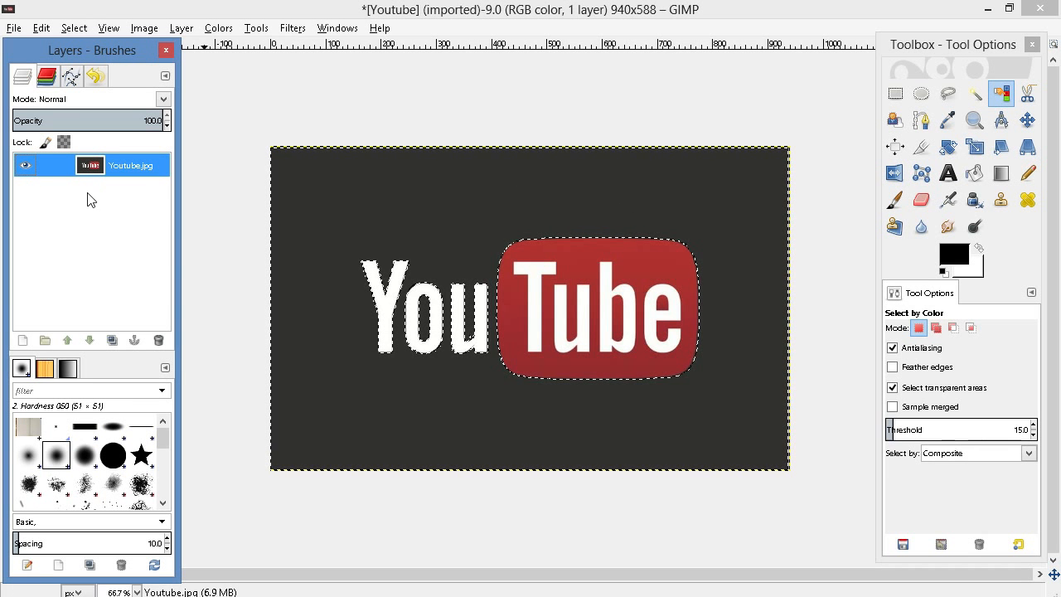
Delete the selected dark background to transparency and clear the selection
{"action": "right_click", "coordinate": [539, 194]}
{"action": "mouse_move", "coordinate": [594, 226]}
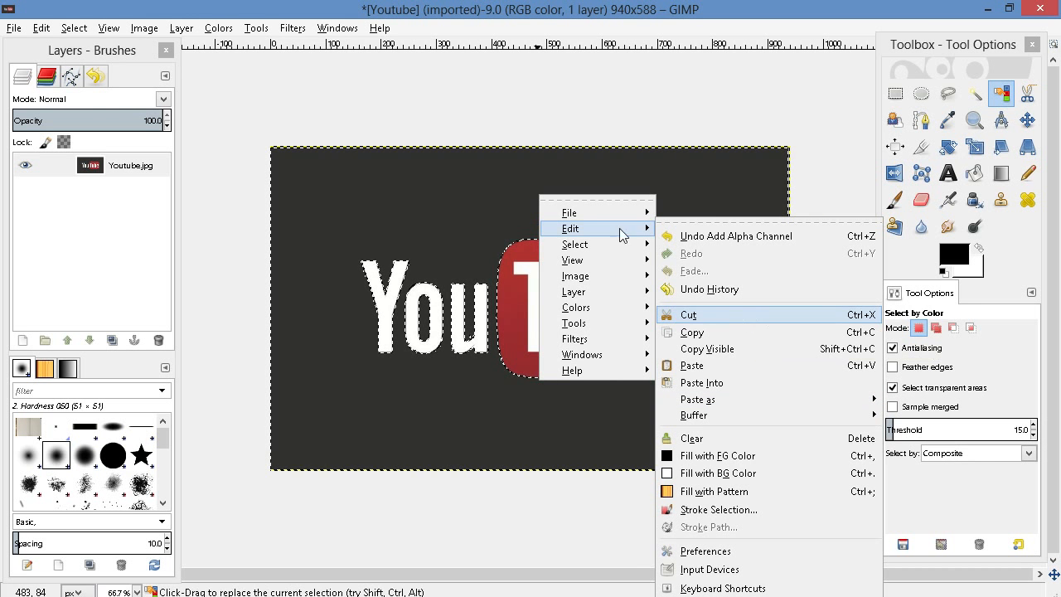
{"action": "left_click", "coordinate": [398, 205]}
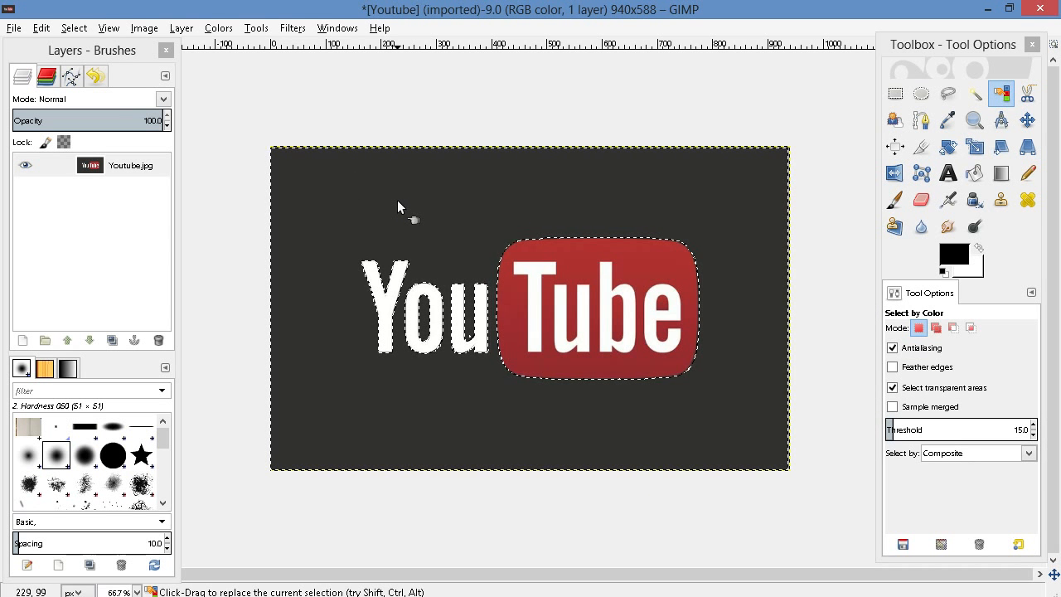
{"action": "key", "text": "Delete"}
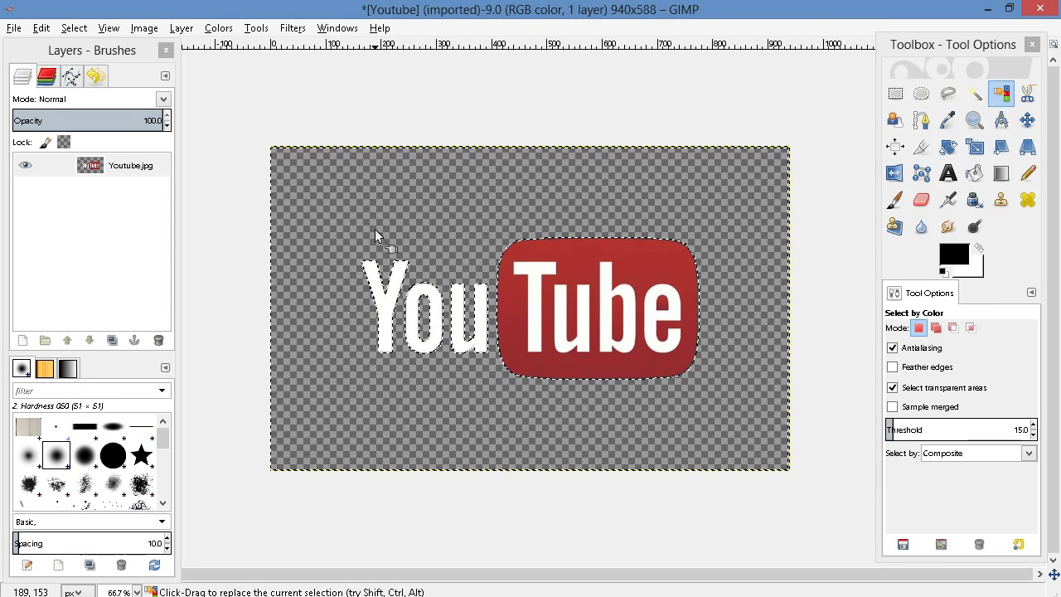
{"action": "left_click", "coordinate": [74, 28]}
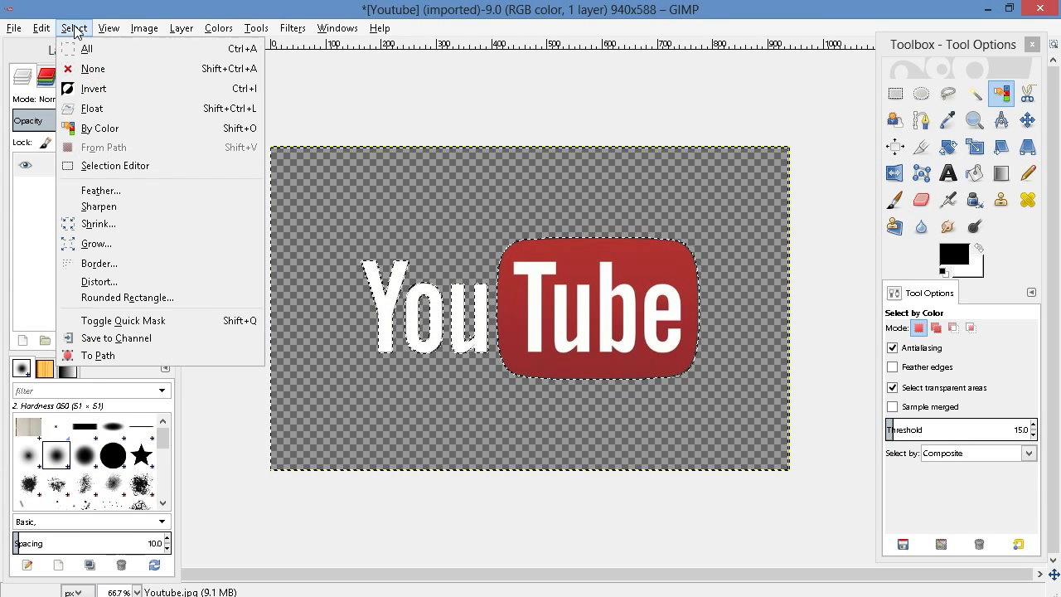
{"action": "left_click", "coordinate": [93, 69]}
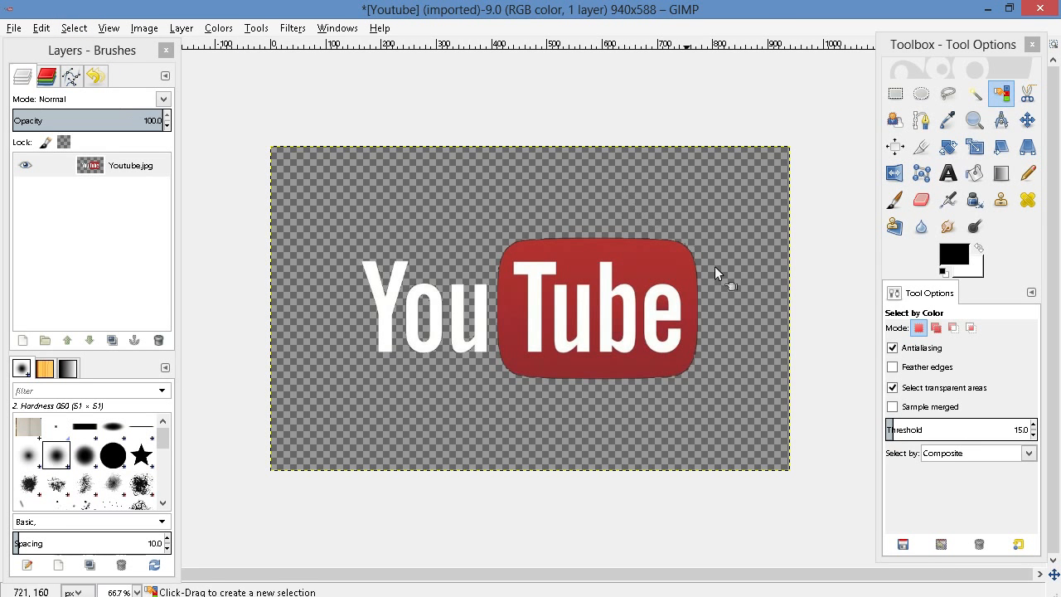
Examine the edges of the logo's red box and white letters up close for background remnants
{"action": "left_click", "coordinate": [976, 121]}
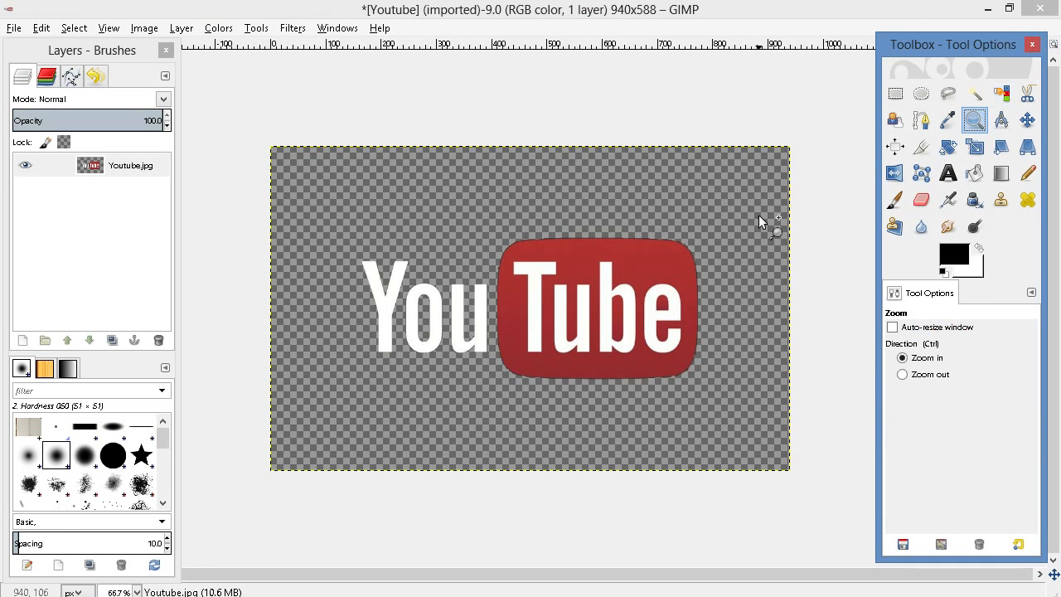
{"action": "left_click", "coordinate": [533, 241]}
{"action": "left_click", "coordinate": [532, 240]}
{"action": "left_click", "coordinate": [532, 237]}
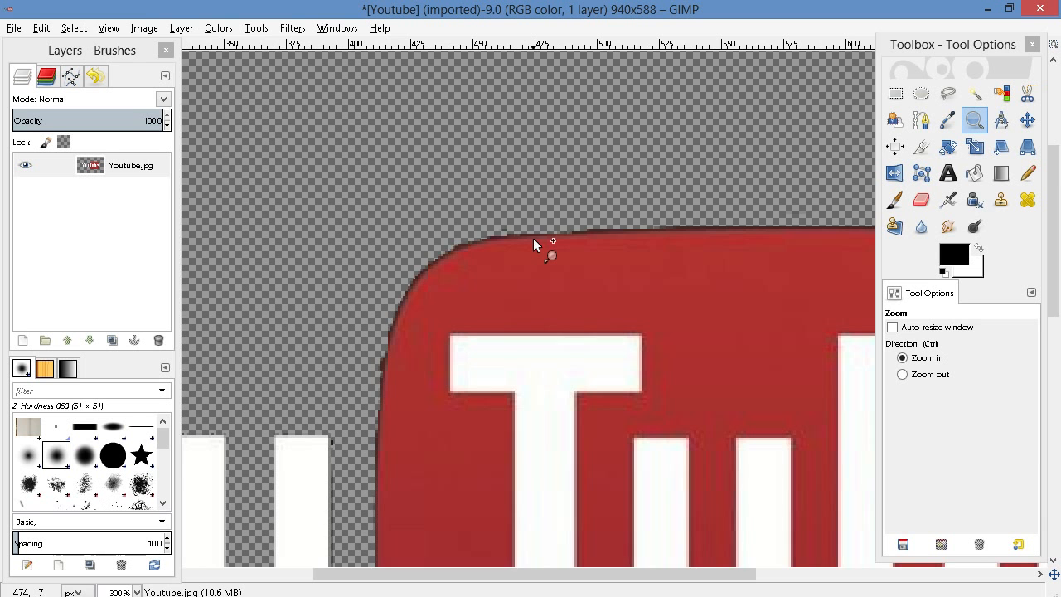
{"action": "scroll", "coordinate": [533, 238], "scroll_direction": "down", "scroll_amount": 5}
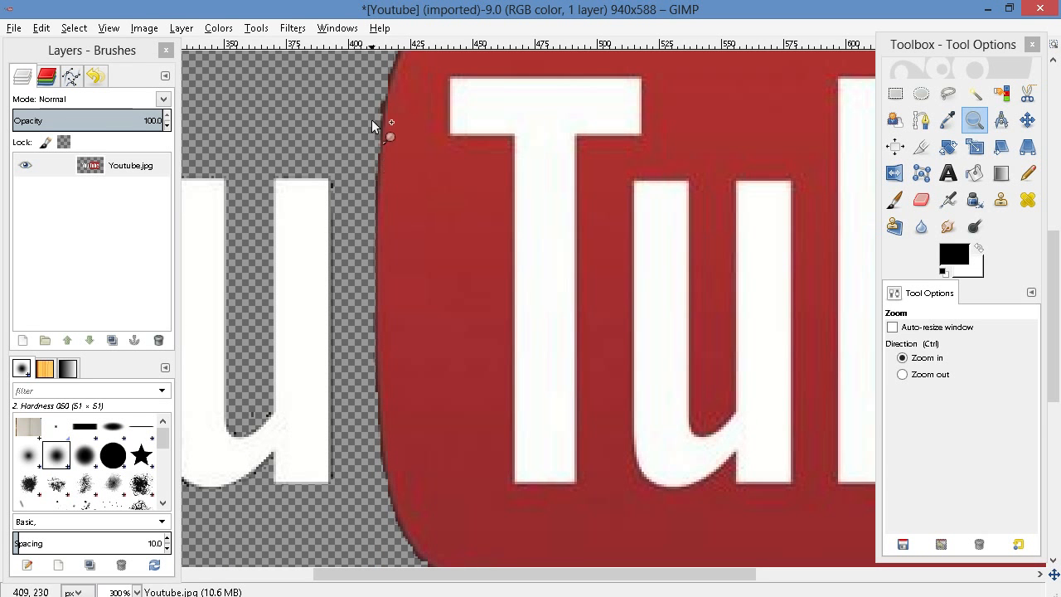
{"action": "scroll", "coordinate": [364, 321], "scroll_direction": "down", "scroll_amount": 9}
{"action": "scroll", "coordinate": [379, 299], "scroll_direction": "up", "scroll_amount": 10}
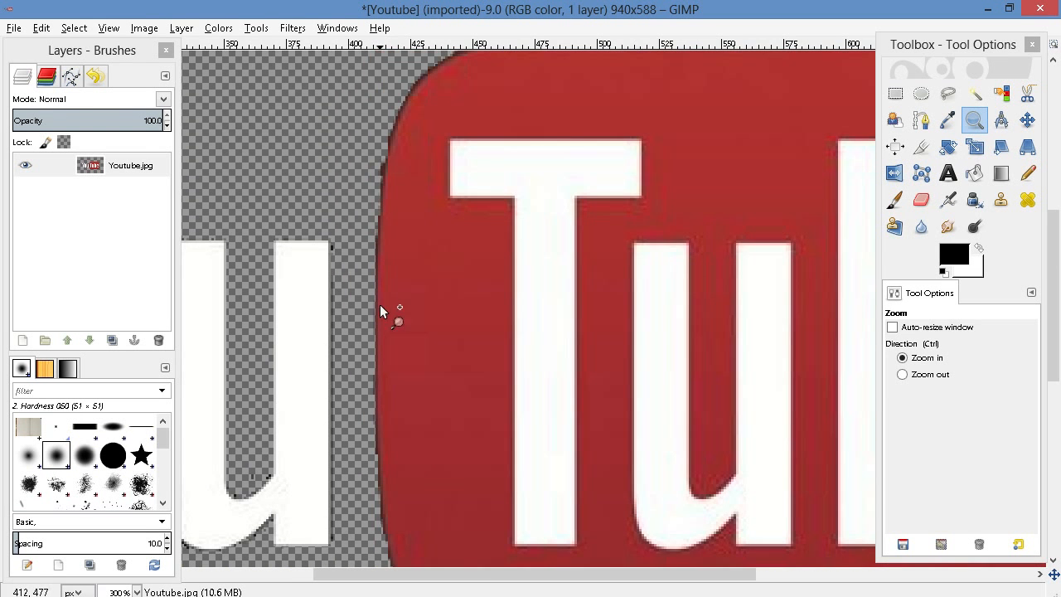
{"action": "left_click_drag", "start_coordinate": [556, 580], "coordinate": [467, 583]}
{"action": "scroll", "coordinate": [273, 291], "scroll_direction": "down", "scroll_amount": 7}
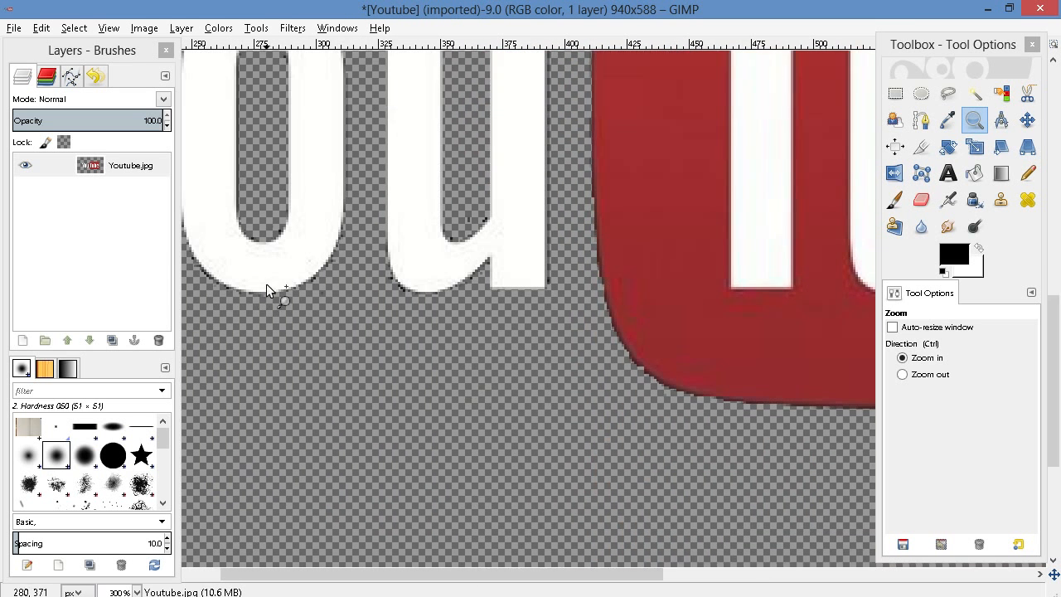
Set the Eraser size to 16.02 and erase the dark remnants around the curved base of the letter "u" in "You"
{"action": "left_click", "coordinate": [403, 145]}
{"action": "left_click", "coordinate": [403, 145]}
{"action": "left_click", "coordinate": [387, 274]}
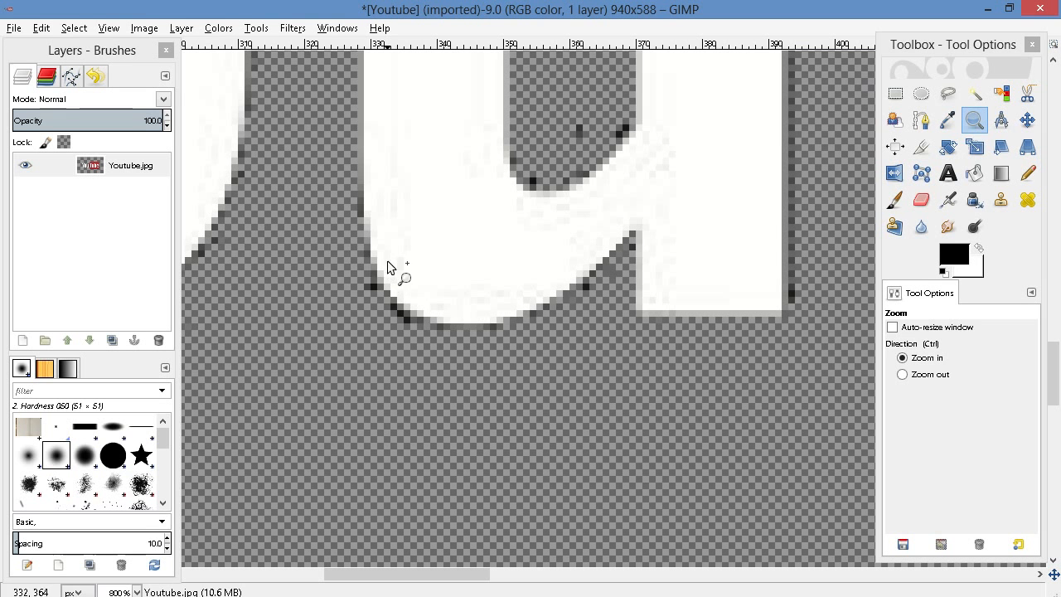
{"action": "left_click", "coordinate": [921, 200]}
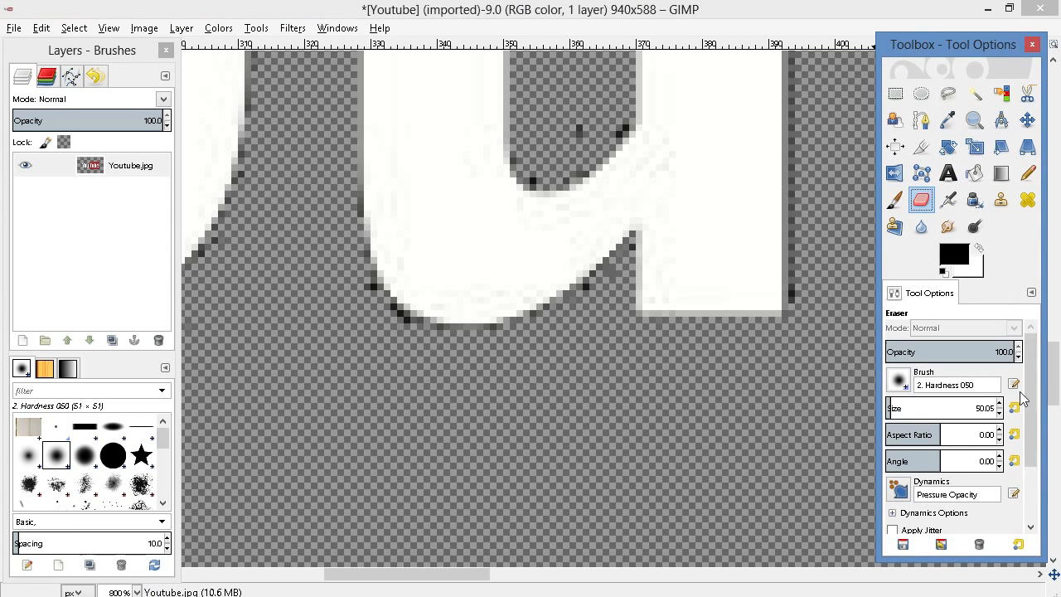
{"action": "left_click", "coordinate": [888, 408]}
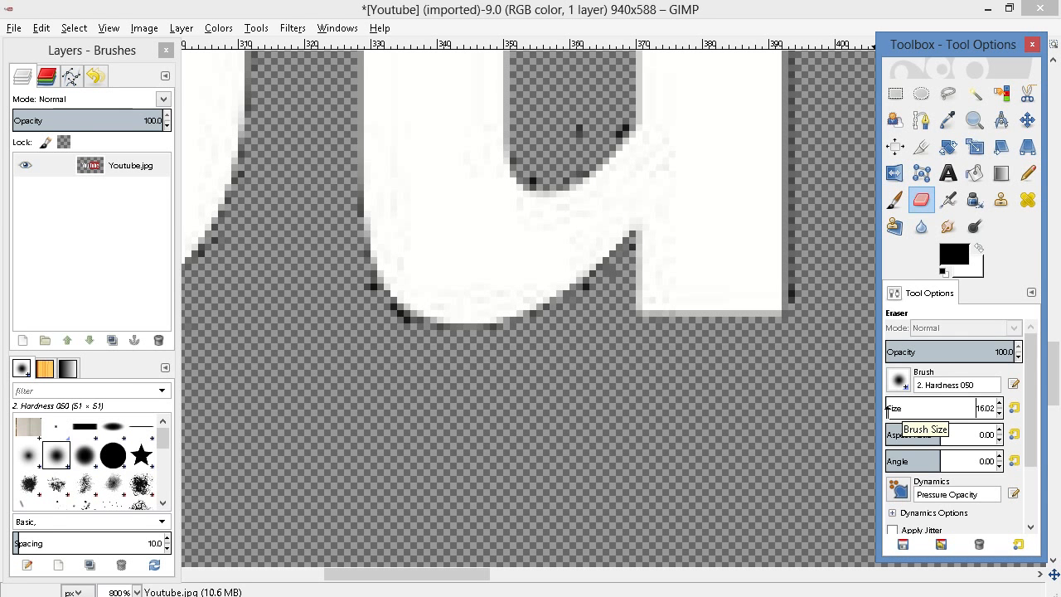
{"action": "left_click_drag", "start_coordinate": [355, 313], "coordinate": [464, 352]}
{"action": "scroll", "coordinate": [597, 203], "scroll_direction": "up", "scroll_amount": 3}
{"action": "mouse_move", "coordinate": [576, 199]}
{"action": "left_mouse_down"}
{"action": "mouse_move", "coordinate": [567, 249]}
{"action": "mouse_move", "coordinate": [577, 196]}
{"action": "left_mouse_up"}
Erase the dark remnants around the outer edge of the letter "o" in "You"
{"action": "left_click_drag", "start_coordinate": [479, 574], "coordinate": [405, 574]}
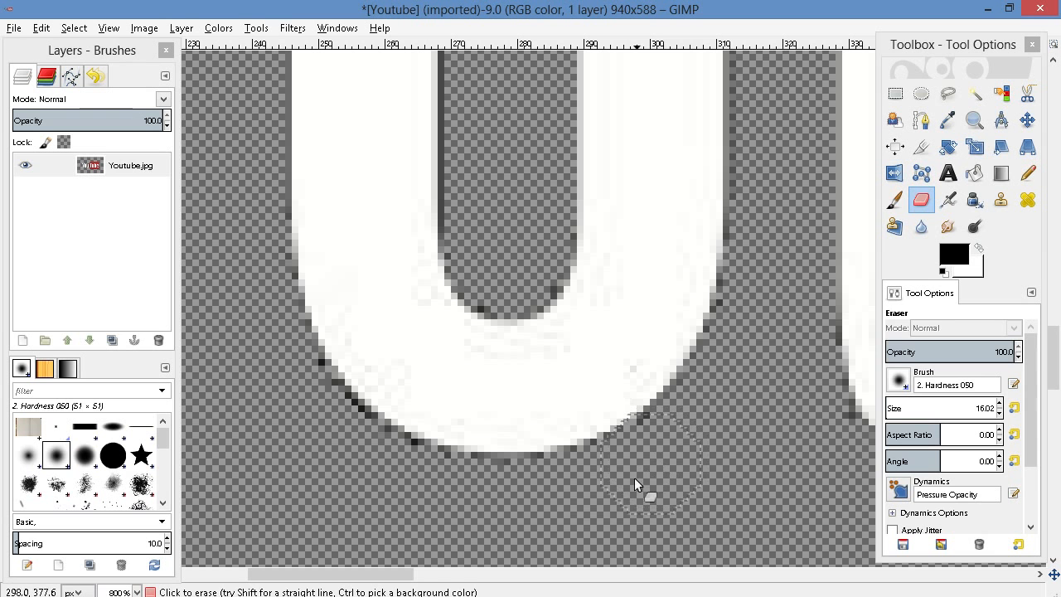
{"action": "mouse_move", "coordinate": [363, 467]}
{"action": "left_mouse_down"}
{"action": "mouse_move", "coordinate": [290, 356]}
{"action": "mouse_move", "coordinate": [310, 425]}
{"action": "mouse_move", "coordinate": [373, 462]}
{"action": "mouse_move", "coordinate": [505, 490]}
{"action": "mouse_move", "coordinate": [729, 483]}
{"action": "left_mouse_up"}
{"action": "scroll", "coordinate": [699, 435], "scroll_direction": "up", "scroll_amount": 5}
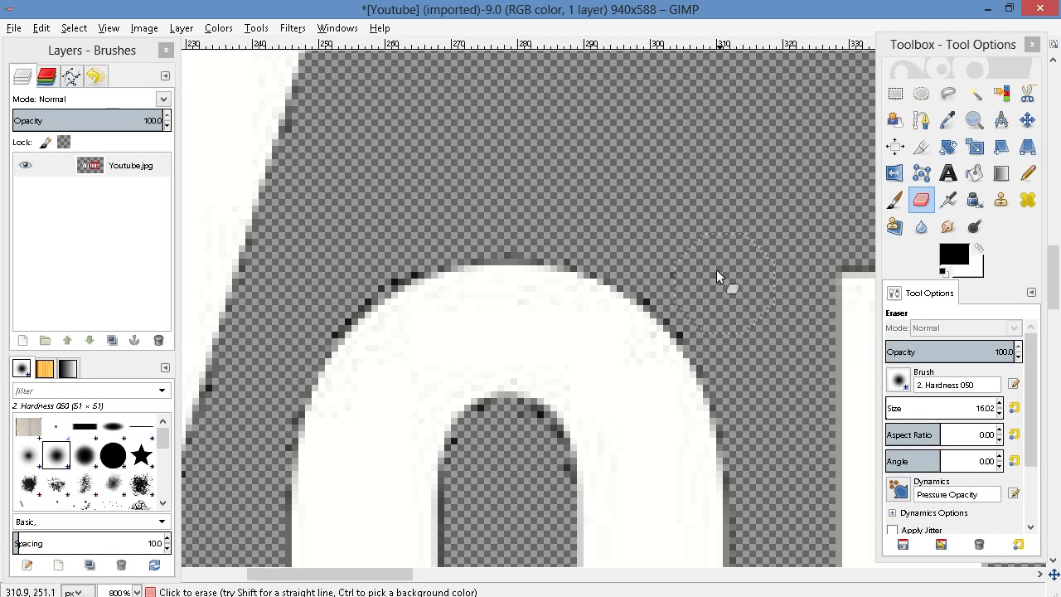
{"action": "mouse_move", "coordinate": [717, 270]}
{"action": "left_mouse_down"}
{"action": "mouse_move", "coordinate": [672, 277]}
{"action": "mouse_move", "coordinate": [714, 326]}
{"action": "mouse_move", "coordinate": [679, 278]}
{"action": "mouse_move", "coordinate": [590, 240]}
{"action": "mouse_move", "coordinate": [439, 228]}
{"action": "mouse_move", "coordinate": [327, 310]}
{"action": "mouse_move", "coordinate": [252, 448]}
{"action": "left_mouse_up"}
Erase the dark remnants along the outer edges of the letter "Y"
{"action": "left_click_drag", "start_coordinate": [411, 574], "coordinate": [340, 574]}
{"action": "scroll", "coordinate": [327, 369], "scroll_direction": "up", "scroll_amount": 5}
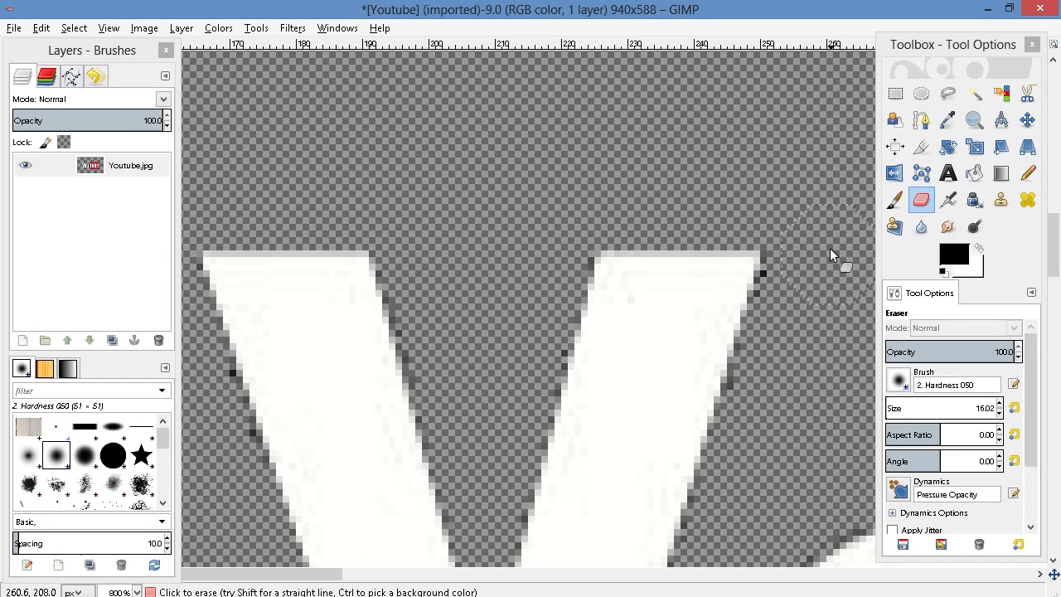
{"action": "left_click_drag", "start_coordinate": [801, 253], "coordinate": [772, 417]}
{"action": "scroll", "coordinate": [773, 375], "scroll_direction": "down", "scroll_amount": 5}
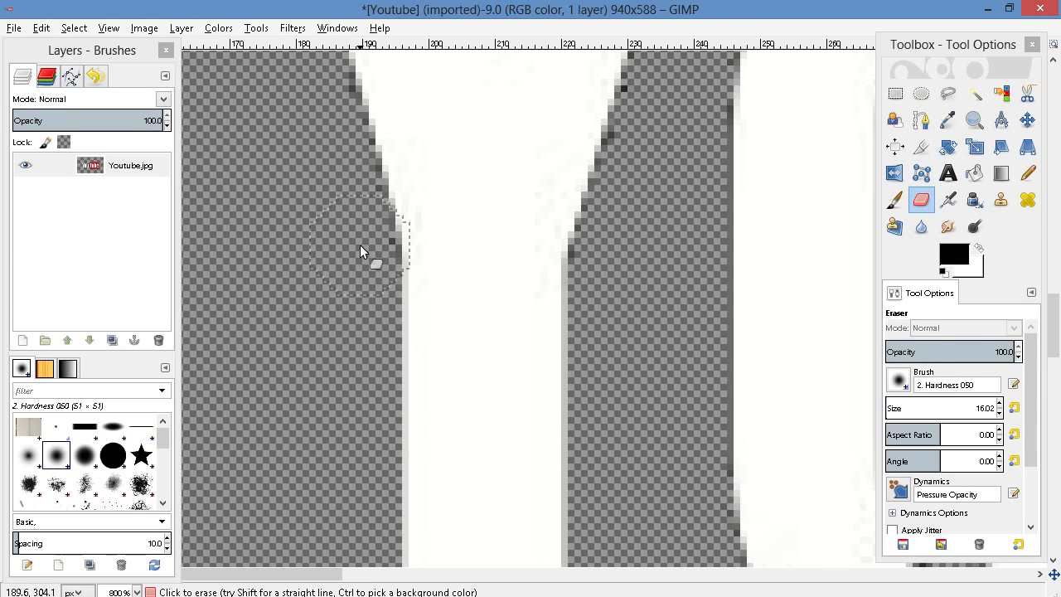
{"action": "scroll", "coordinate": [651, 357], "scroll_direction": "down", "scroll_amount": 5}
{"action": "scroll", "coordinate": [651, 357], "scroll_direction": "down", "scroll_amount": 5}
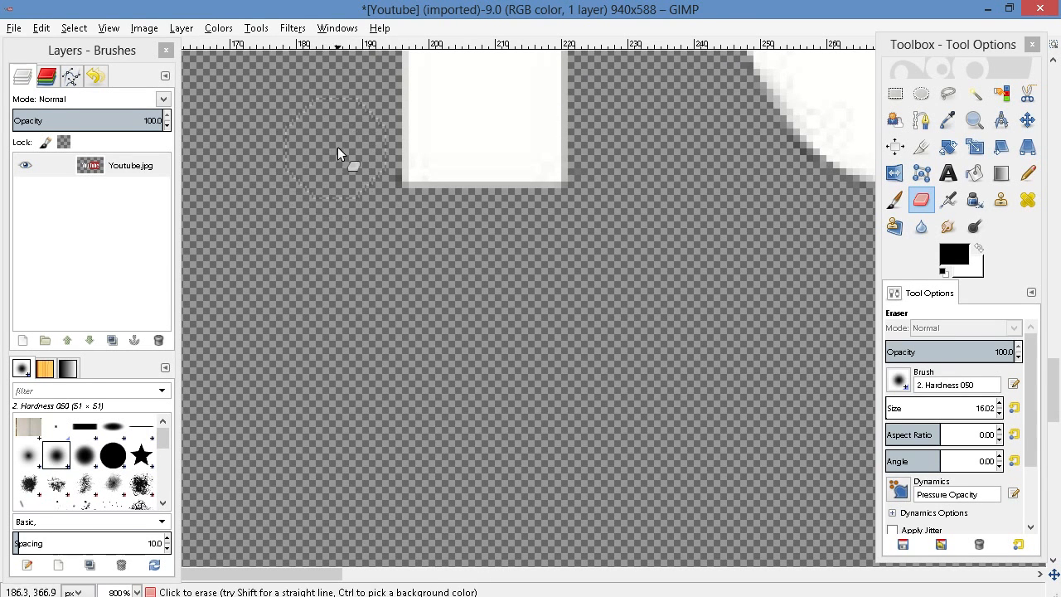
Erase the dark fringe around the upper-right corner of the logo's red box
{"action": "left_click_drag", "start_coordinate": [313, 578], "coordinate": [839, 492]}
{"action": "scroll", "coordinate": [824, 397], "scroll_direction": "up", "scroll_amount": 19}
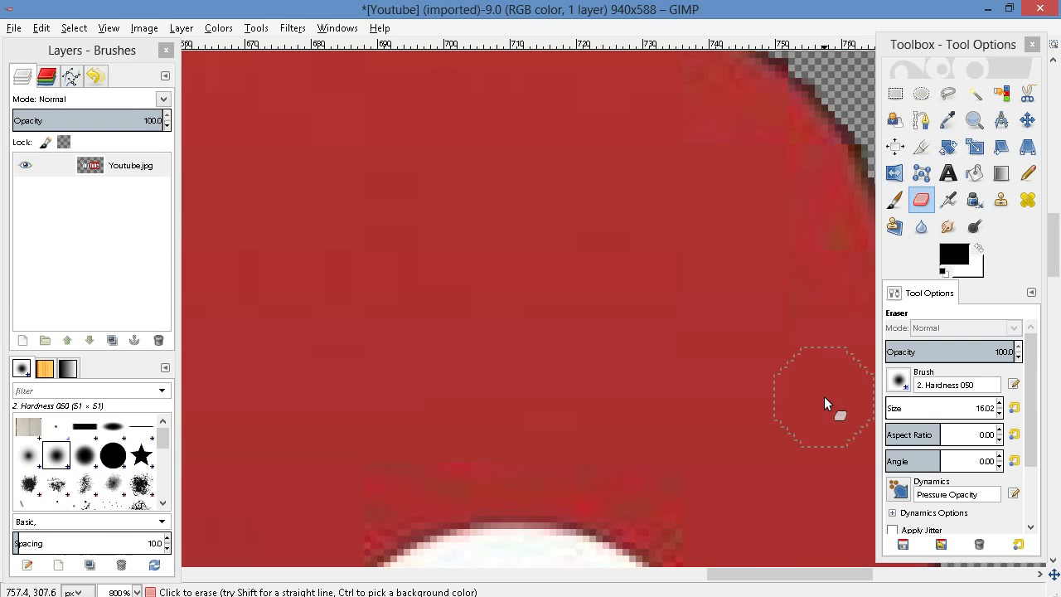
{"action": "scroll", "coordinate": [824, 397], "scroll_direction": "up", "scroll_amount": 10}
{"action": "left_click_drag", "start_coordinate": [789, 266], "coordinate": [844, 301]}
{"action": "left_click_drag", "start_coordinate": [744, 573], "coordinate": [841, 574]}
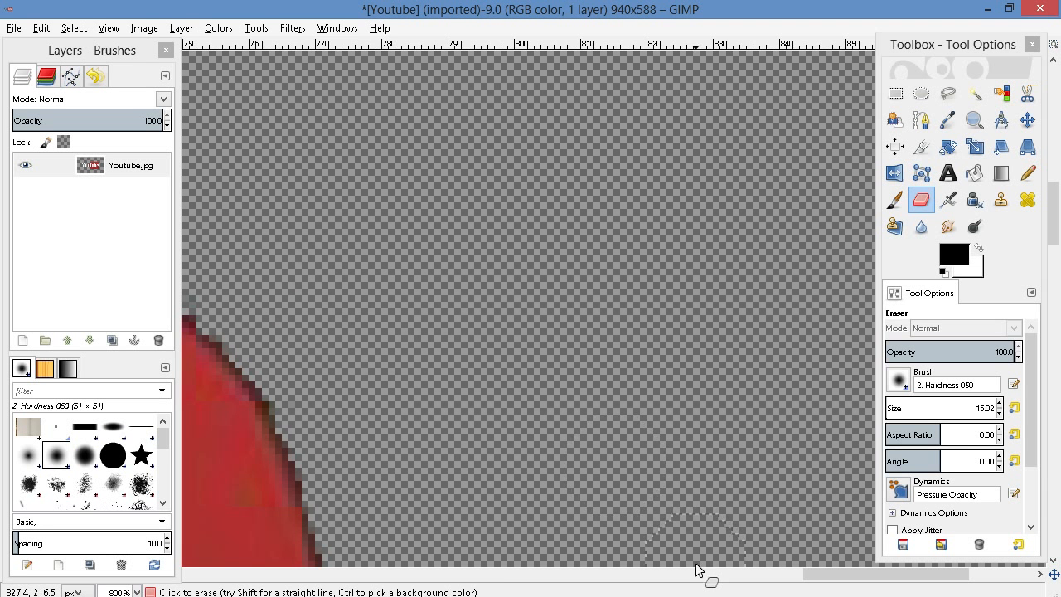
{"action": "left_click_drag", "start_coordinate": [845, 578], "coordinate": [786, 521]}
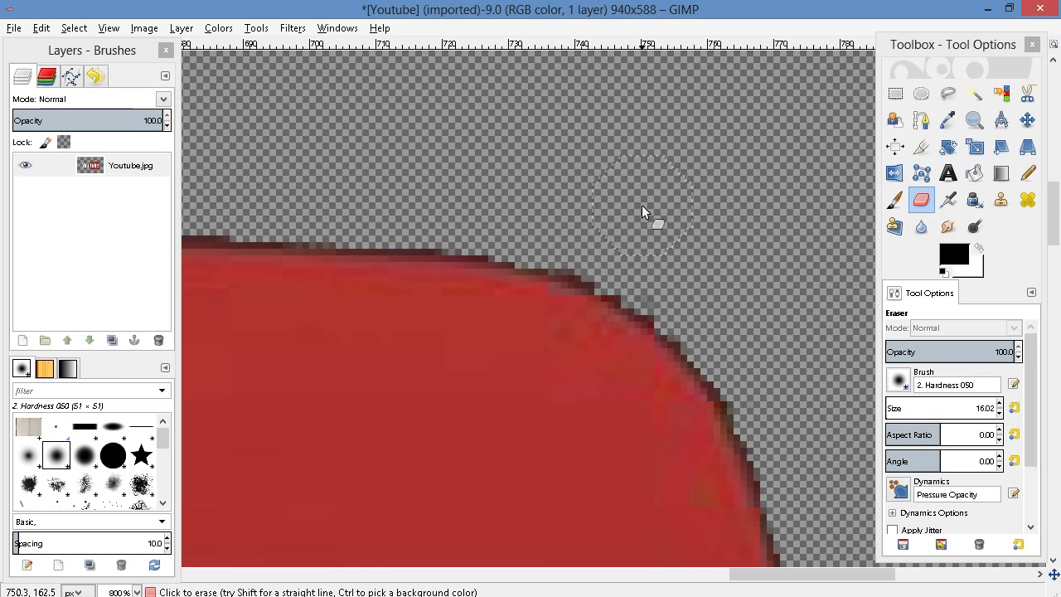
{"action": "scroll", "coordinate": [643, 206], "scroll_direction": "down", "scroll_amount": 10}
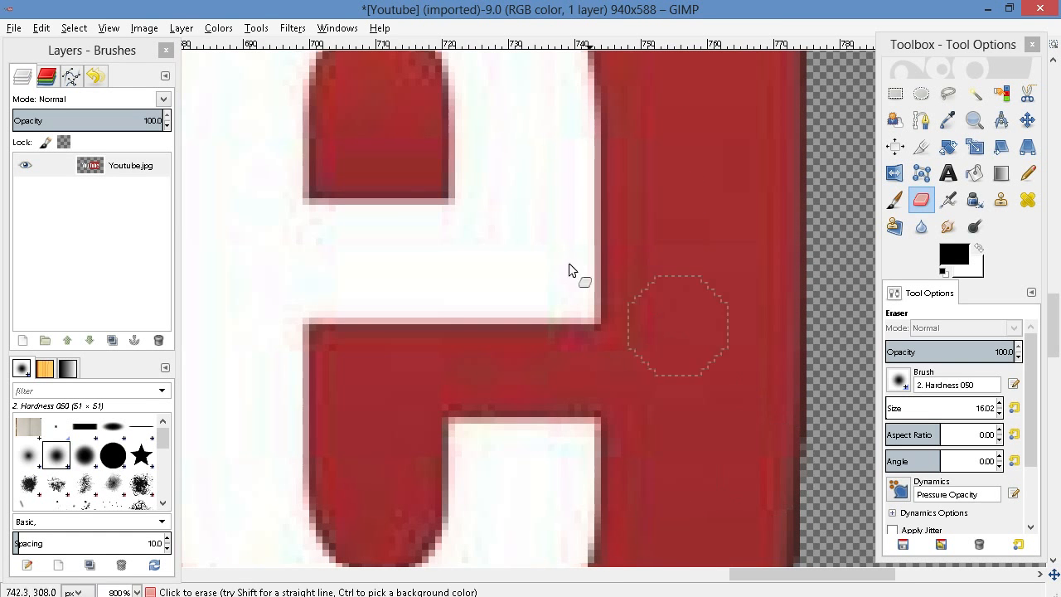
{"action": "left_click", "coordinate": [138, 590]}
{"action": "left_click", "coordinate": [120, 497]}
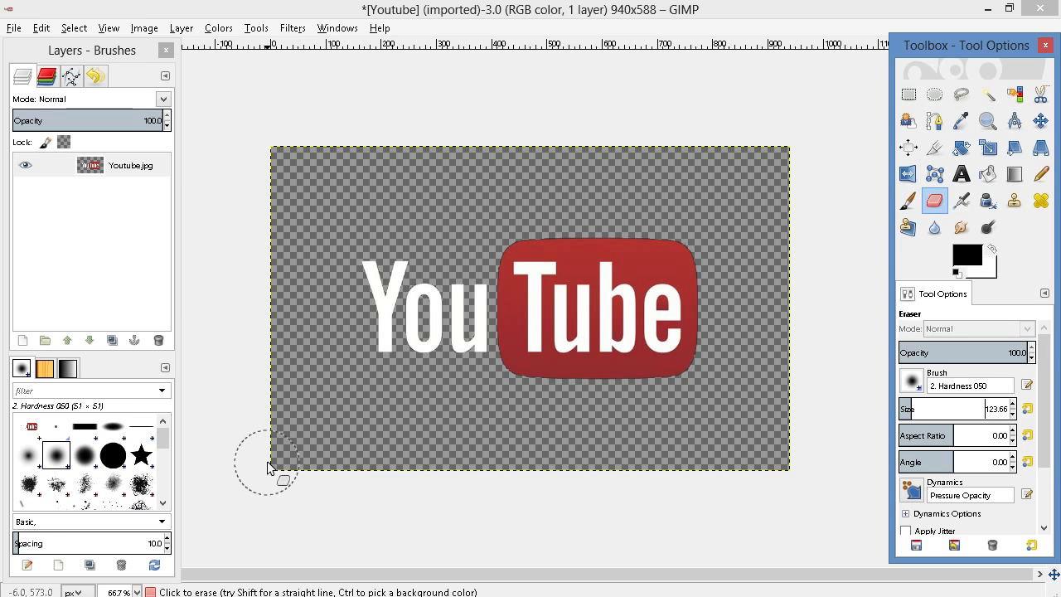
Erase along the lower edge of the logo image's canvas and copy everything visible in it
{"action": "left_click_drag", "start_coordinate": [268, 470], "coordinate": [512, 474]}
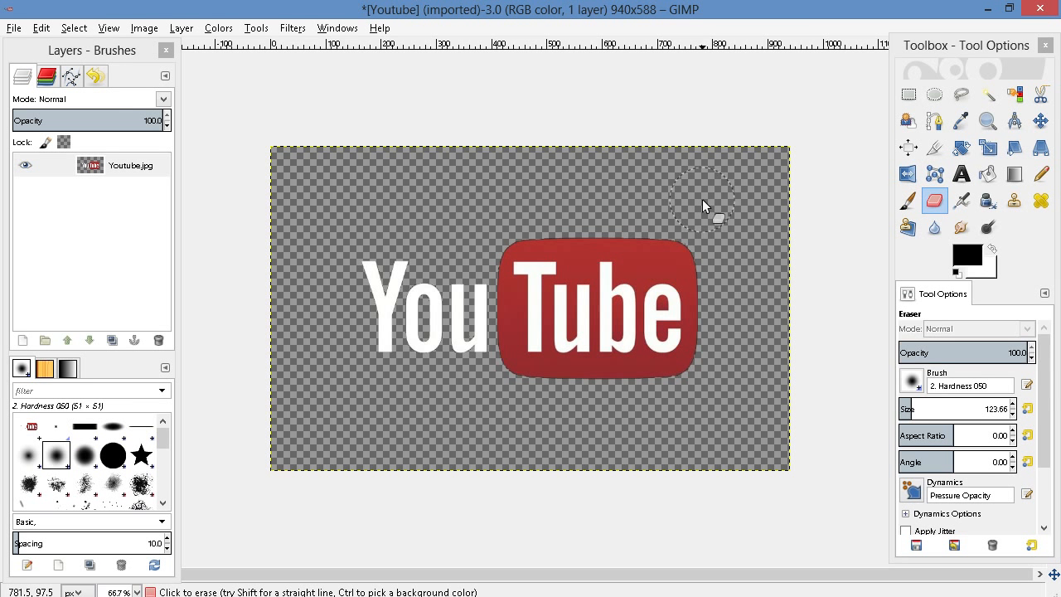
{"action": "right_click", "coordinate": [501, 289]}
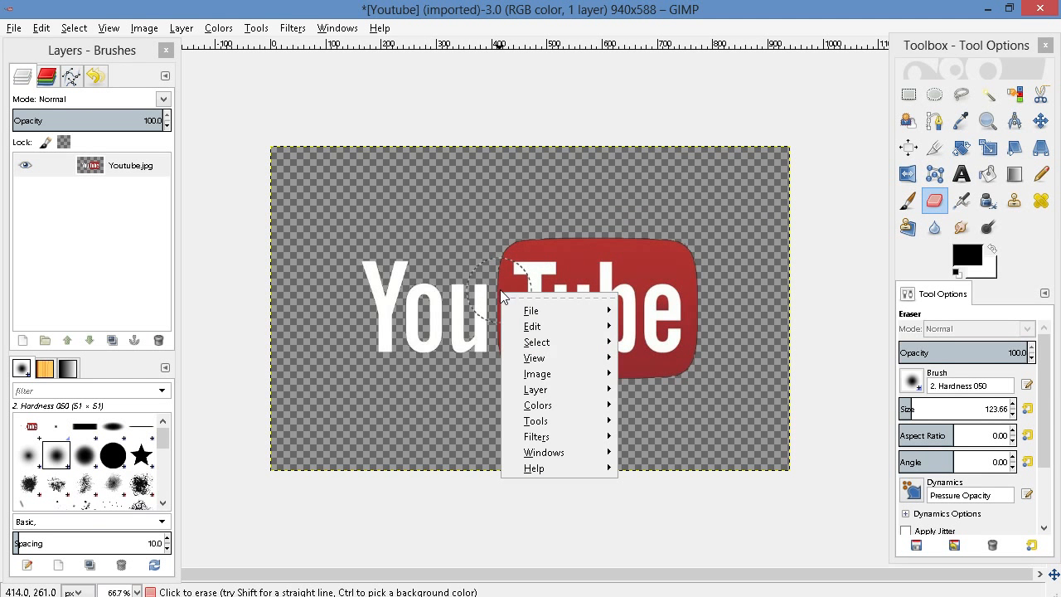
{"action": "mouse_move", "coordinate": [540, 329]}
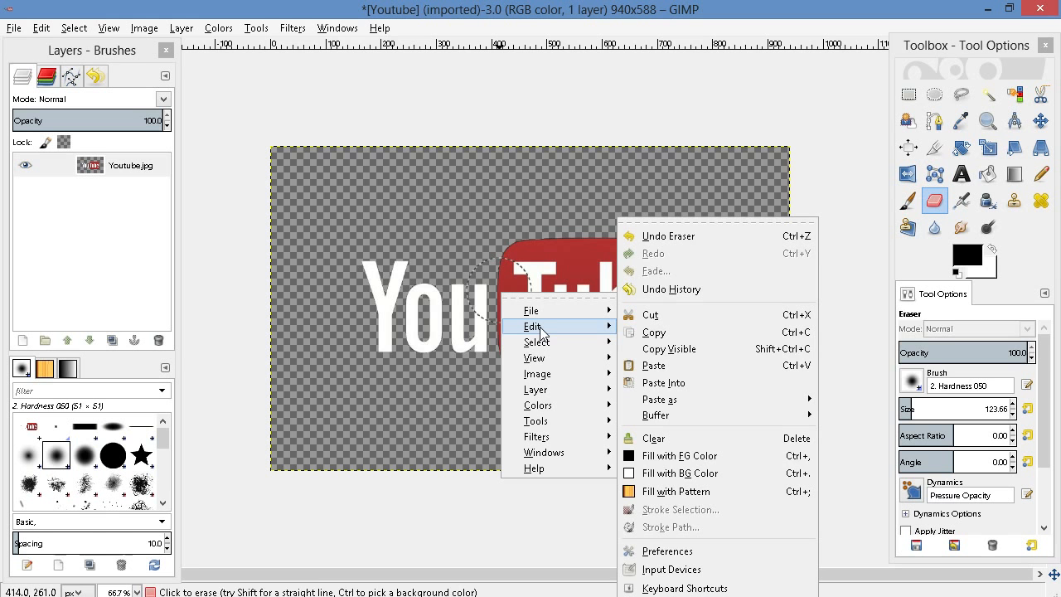
{"action": "left_click", "coordinate": [709, 355]}
Switch to the 1280 × 720 book composition and paste the copied YouTube logo into it
{"action": "mouse_move", "coordinate": [556, 596]}
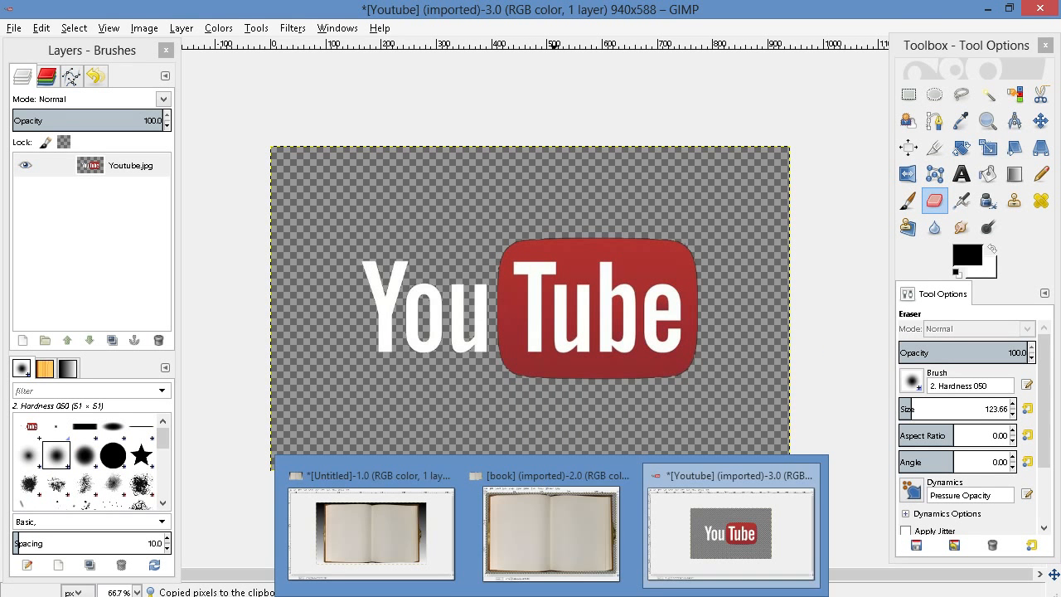
{"action": "left_click", "coordinate": [523, 552]}
{"action": "mouse_move", "coordinate": [556, 595]}
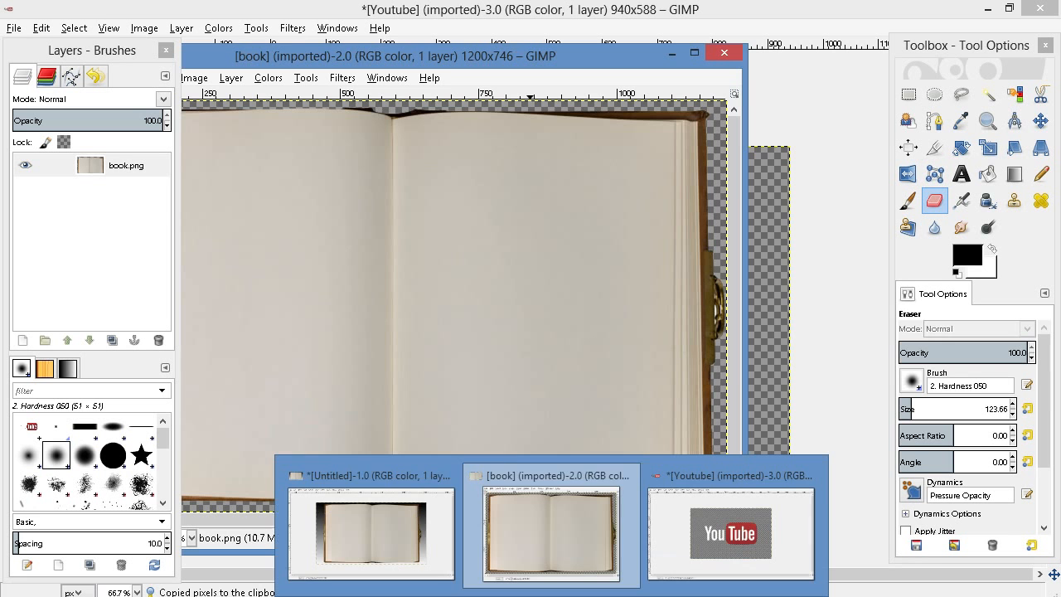
{"action": "left_click", "coordinate": [450, 532]}
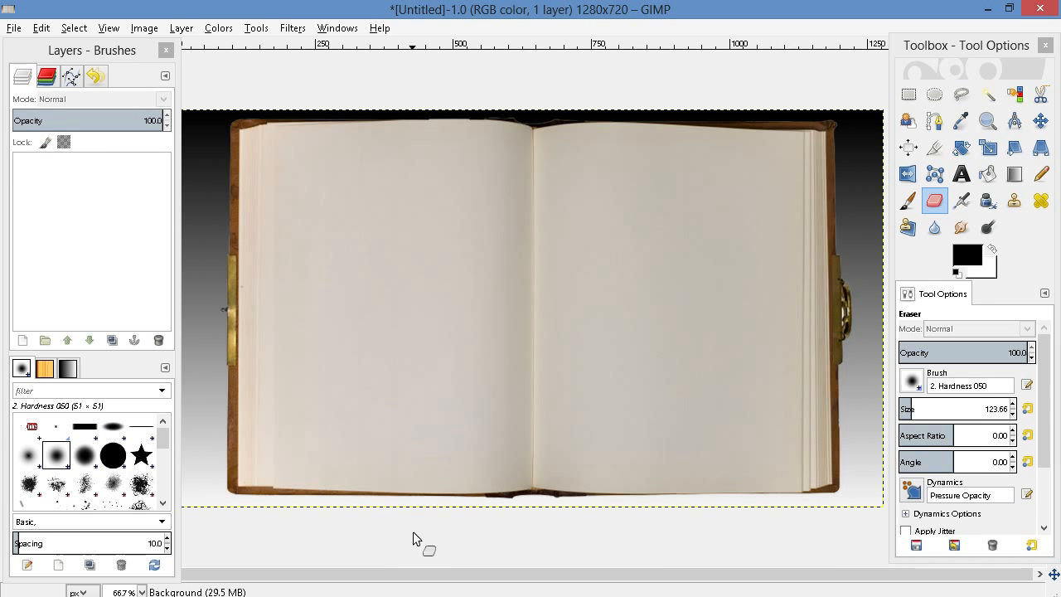
{"action": "right_click", "coordinate": [474, 264]}
{"action": "mouse_move", "coordinate": [534, 295]}
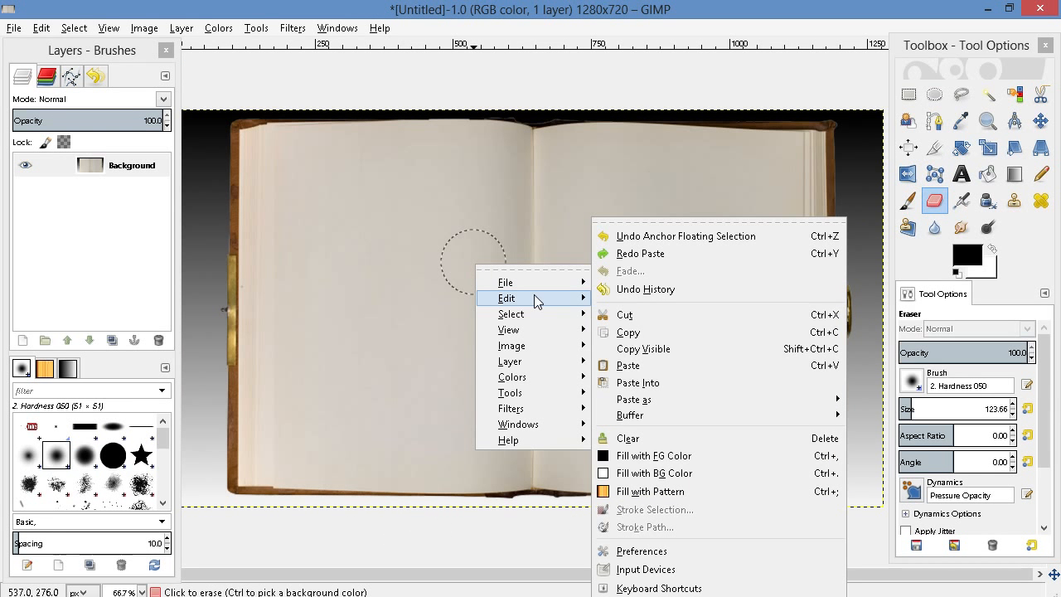
{"action": "left_click", "coordinate": [688, 372]}
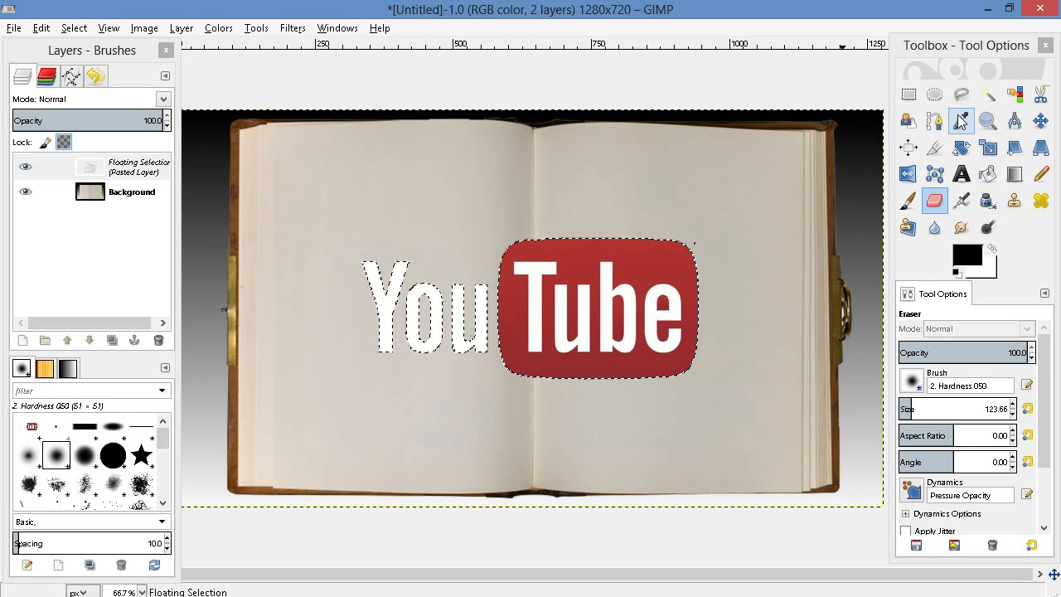
Move the pasted YouTube logo slightly up and right over the open book and anchor it
{"action": "left_click", "coordinate": [909, 95]}
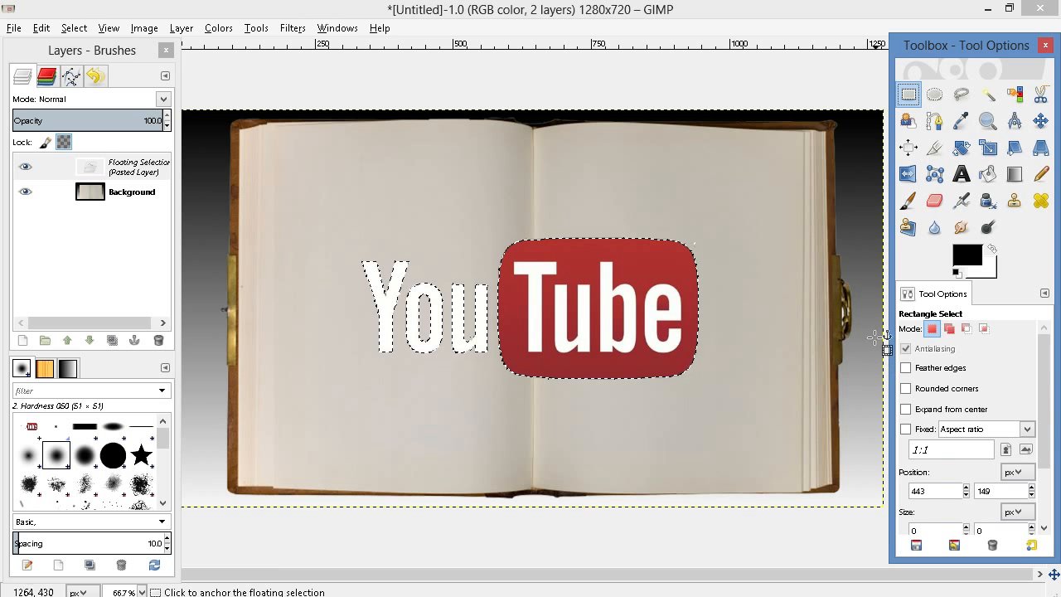
{"action": "left_click_drag", "start_coordinate": [518, 326], "coordinate": [539, 301]}
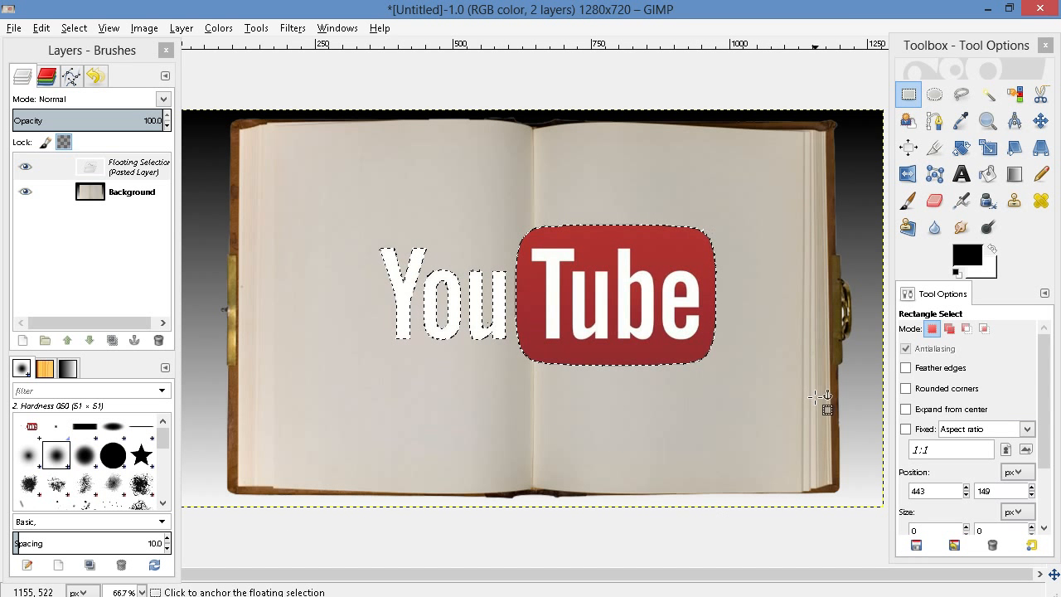
{"action": "left_click", "coordinate": [839, 371]}
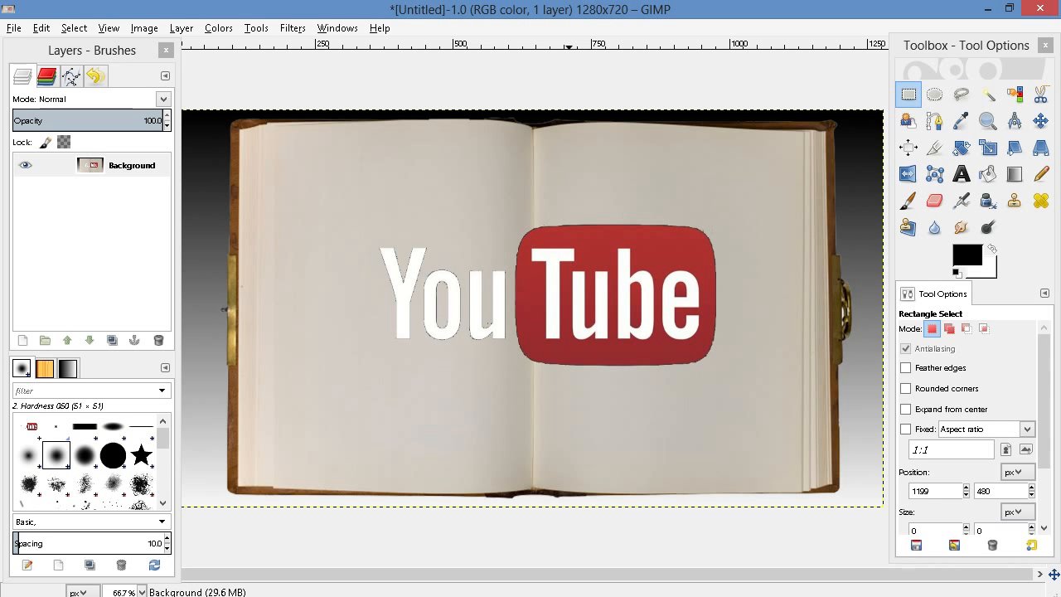
Create a new blank 1280 × 720 image for the title text, checking it against the book composition
{"action": "key", "text": "t"}
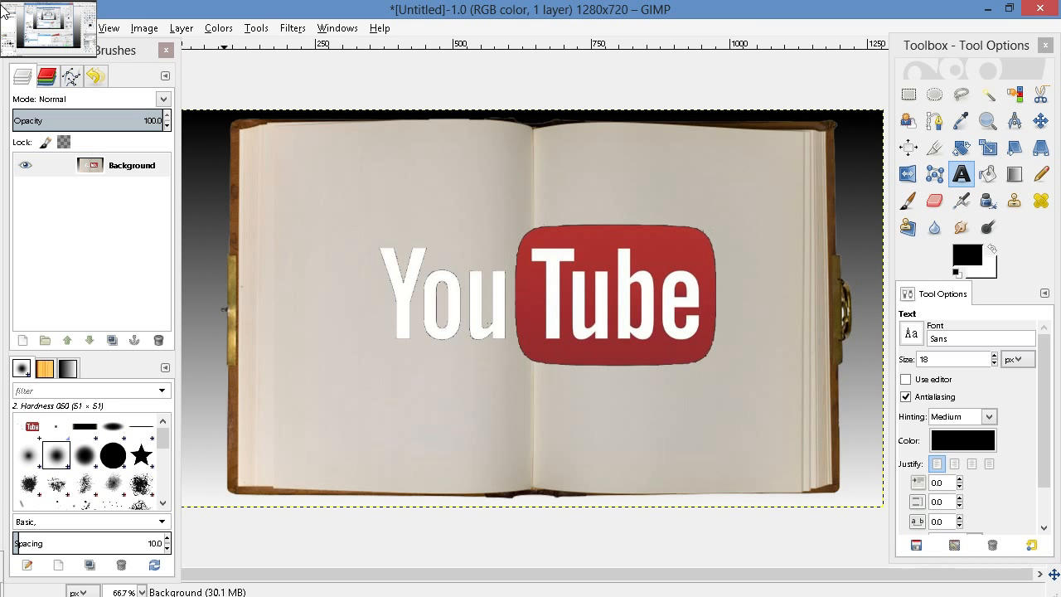
{"action": "left_click", "coordinate": [13, 28]}
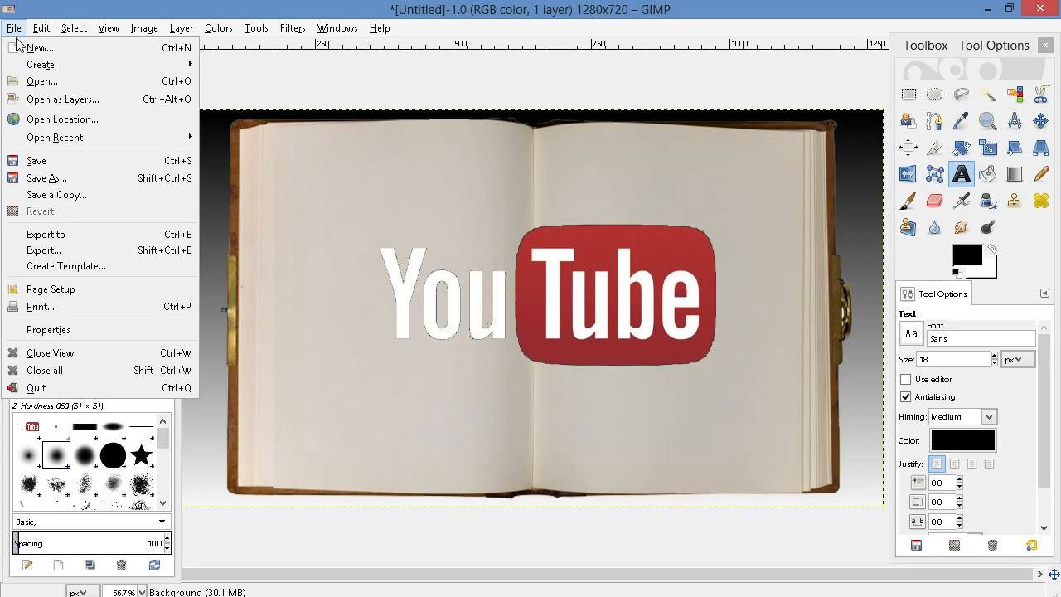
{"action": "left_click", "coordinate": [25, 46]}
{"action": "left_click", "coordinate": [481, 205]}
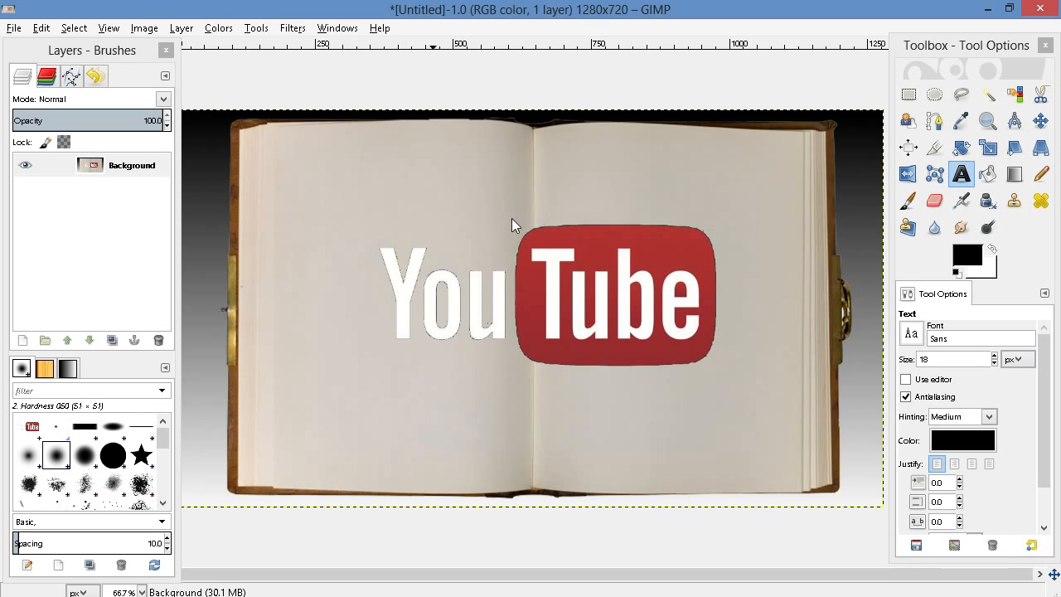
{"action": "left_click", "coordinate": [760, 74]}
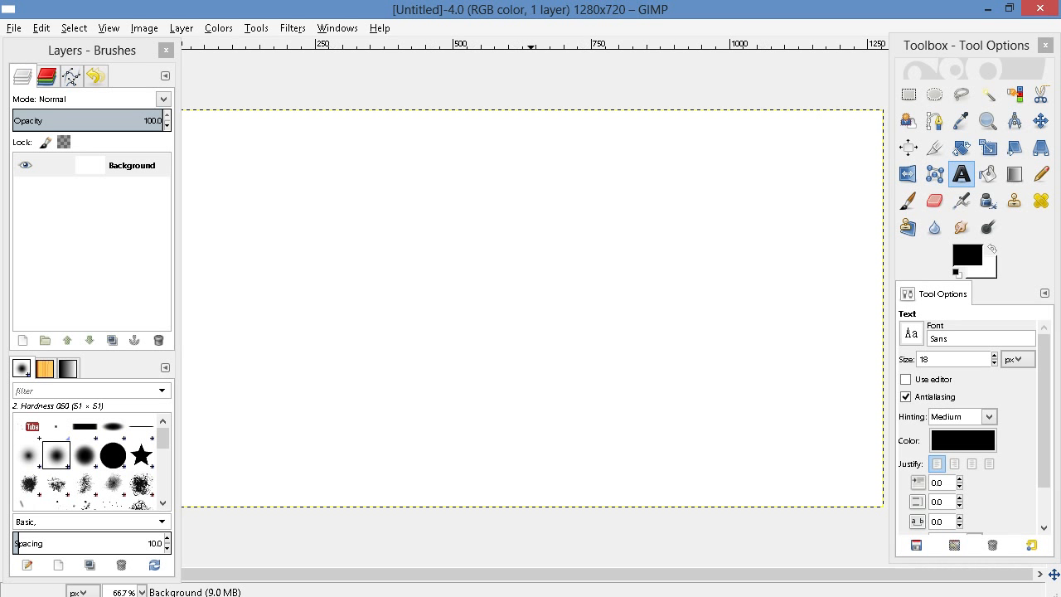
{"action": "left_click", "coordinate": [452, 556]}
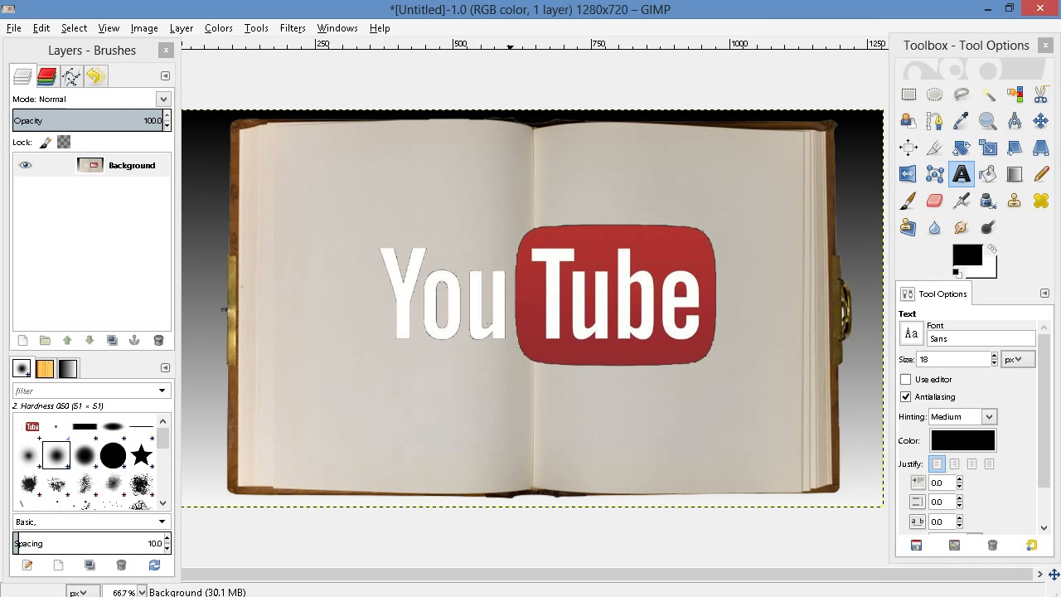
{"action": "left_click", "coordinate": [680, 561]}
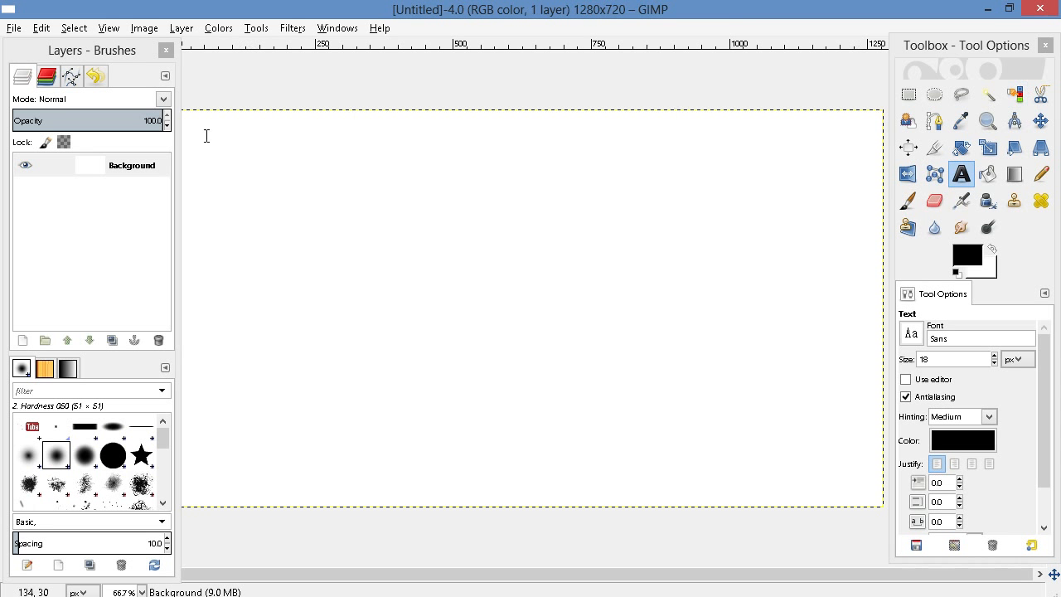
Add an alpha channel to the new image's Background layer and delete its white fill using Select by Color
{"action": "right_click", "coordinate": [105, 166]}
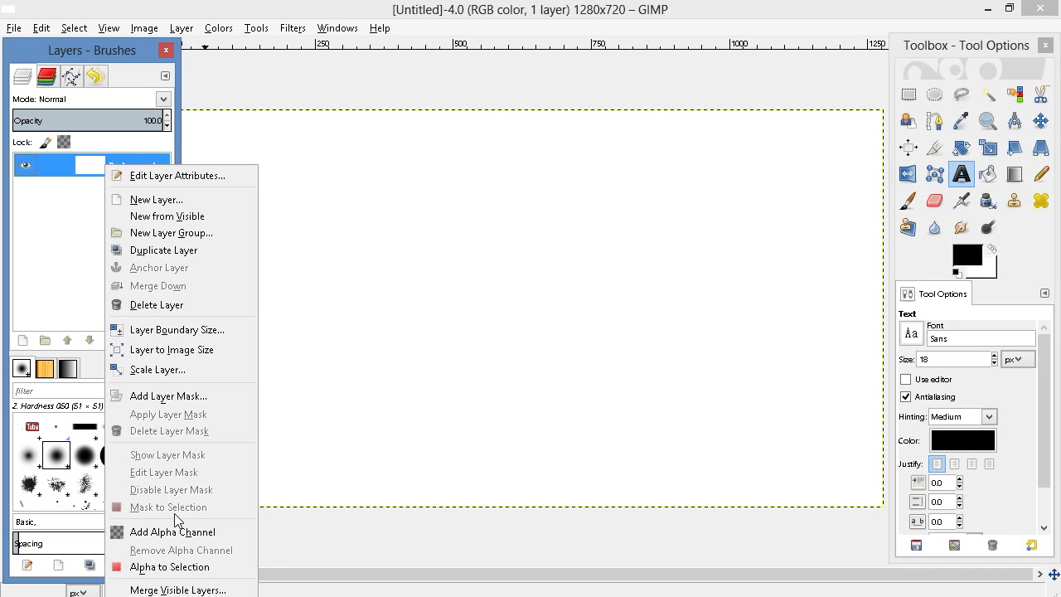
{"action": "left_click", "coordinate": [176, 531]}
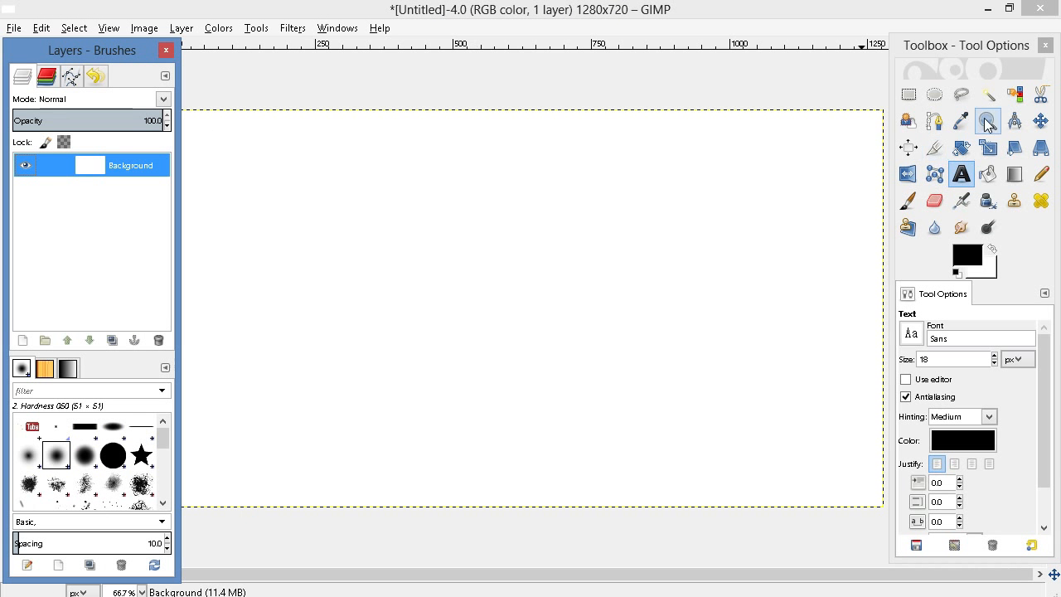
{"action": "left_click", "coordinate": [1015, 93]}
{"action": "left_click", "coordinate": [570, 234]}
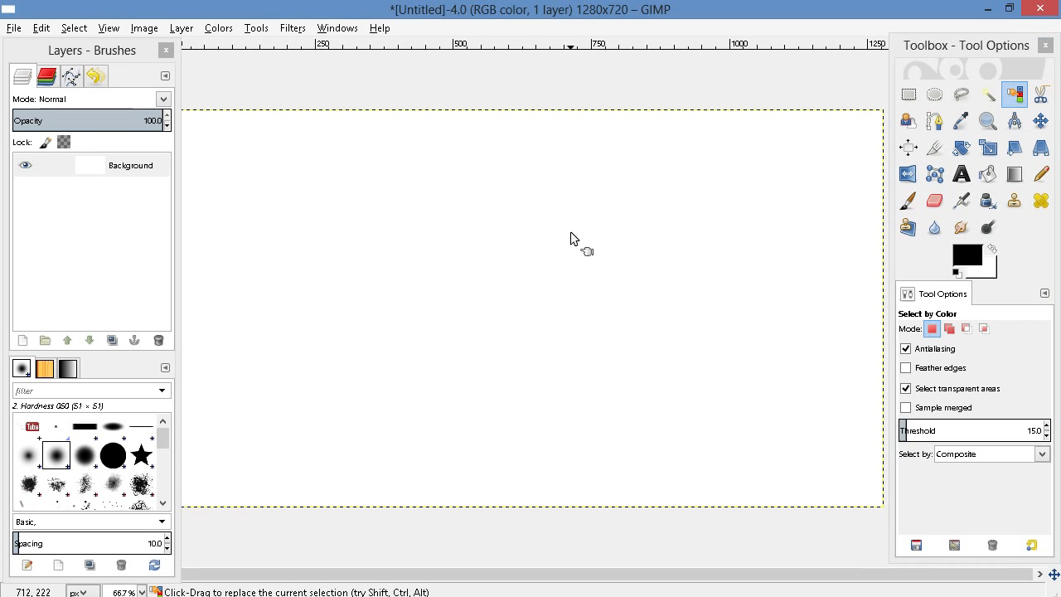
{"action": "key", "text": "Delete"}
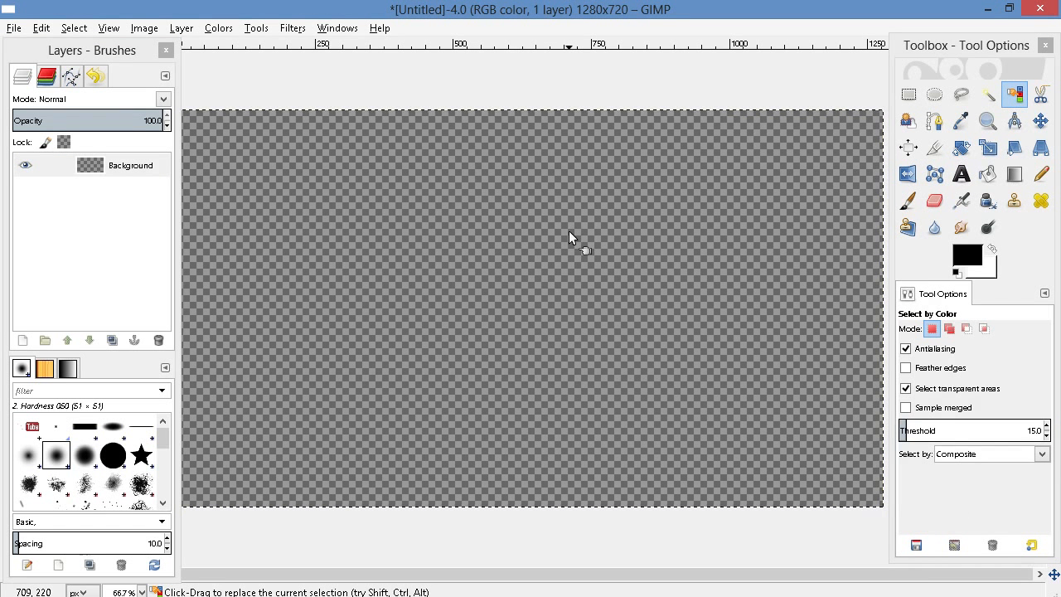
Draw a text box about 978 × 321 px across the upper part of the transparent canvas and enter "Story"
{"action": "left_click", "coordinate": [961, 173]}
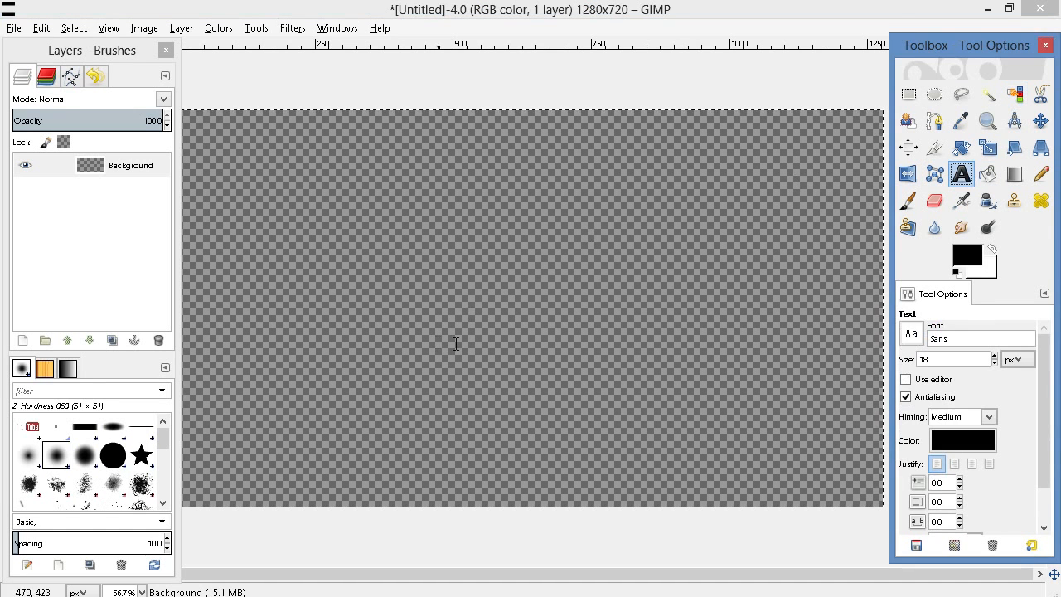
{"action": "left_click_drag", "start_coordinate": [249, 157], "coordinate": [788, 332]}
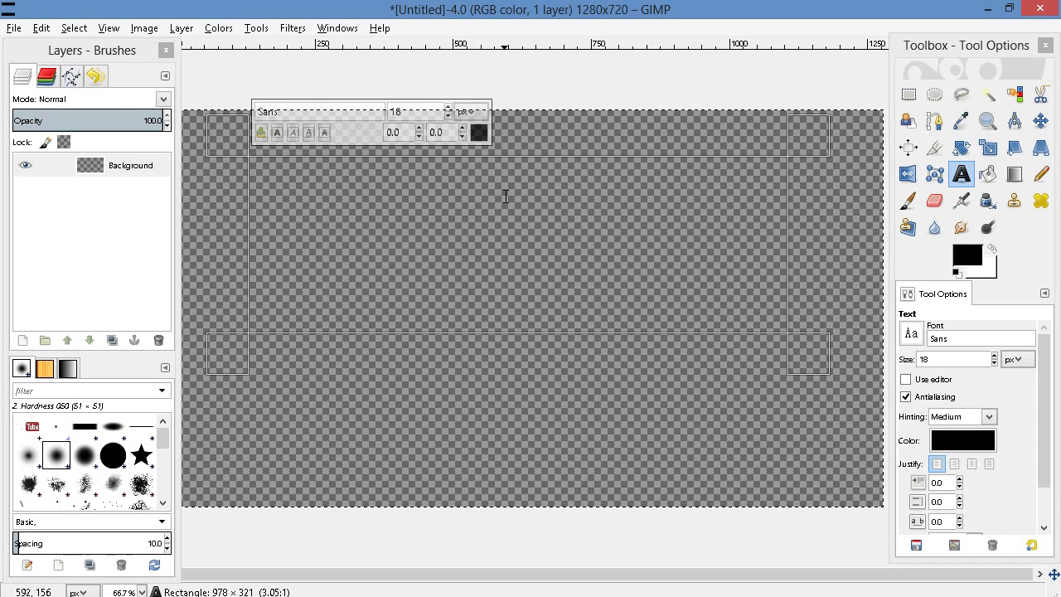
{"action": "type", "text": "Story"}
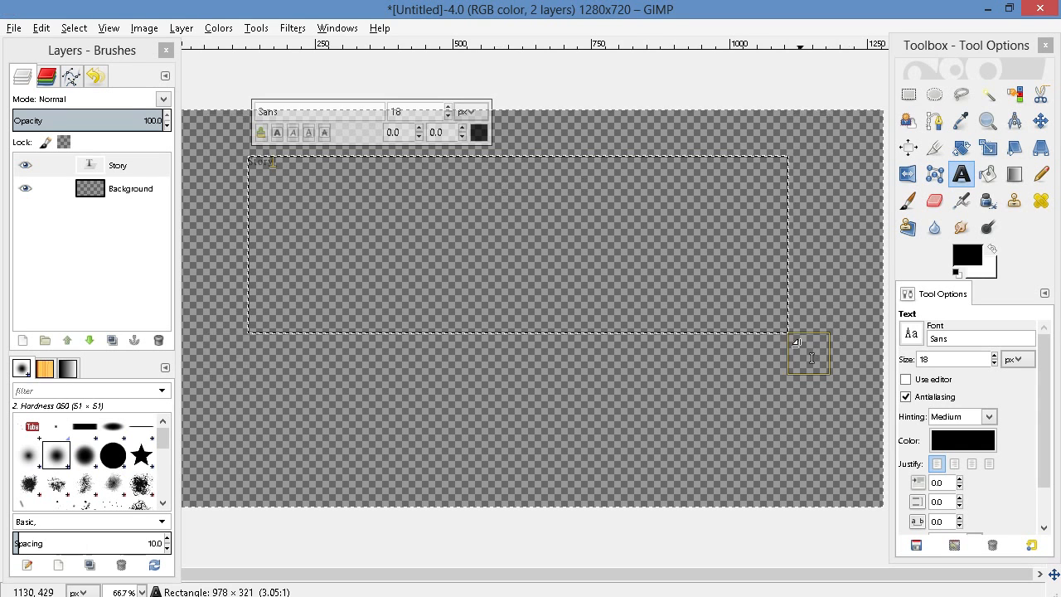
Set the font size of the "Story" text to 260 px
{"action": "left_click", "coordinate": [995, 356]}
{"action": "left_click", "coordinate": [995, 356]}
{"action": "left_click", "coordinate": [995, 357]}
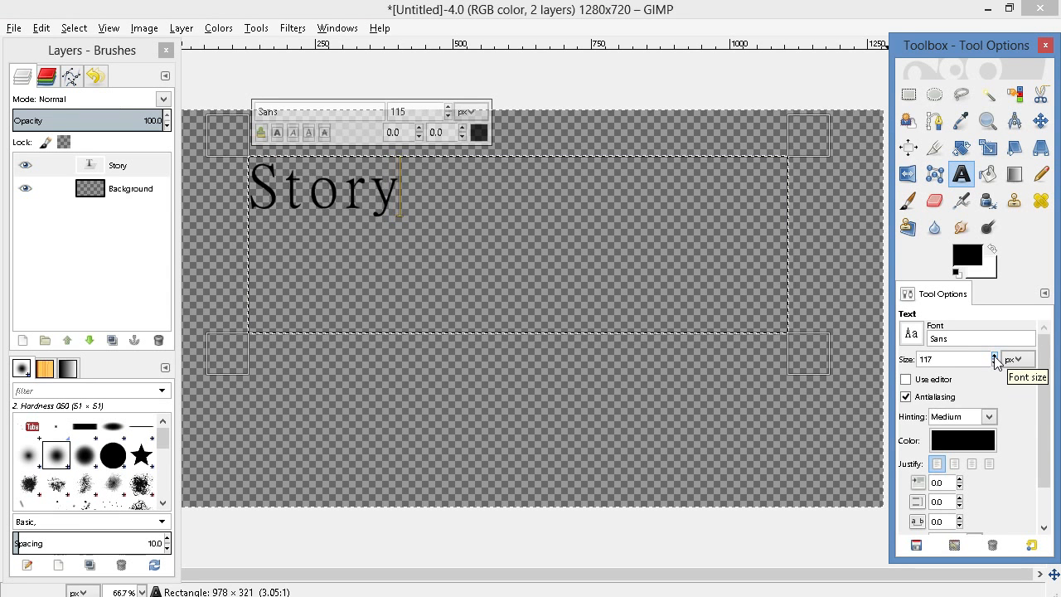
{"action": "left_click", "coordinate": [995, 357]}
{"action": "left_click", "coordinate": [995, 356]}
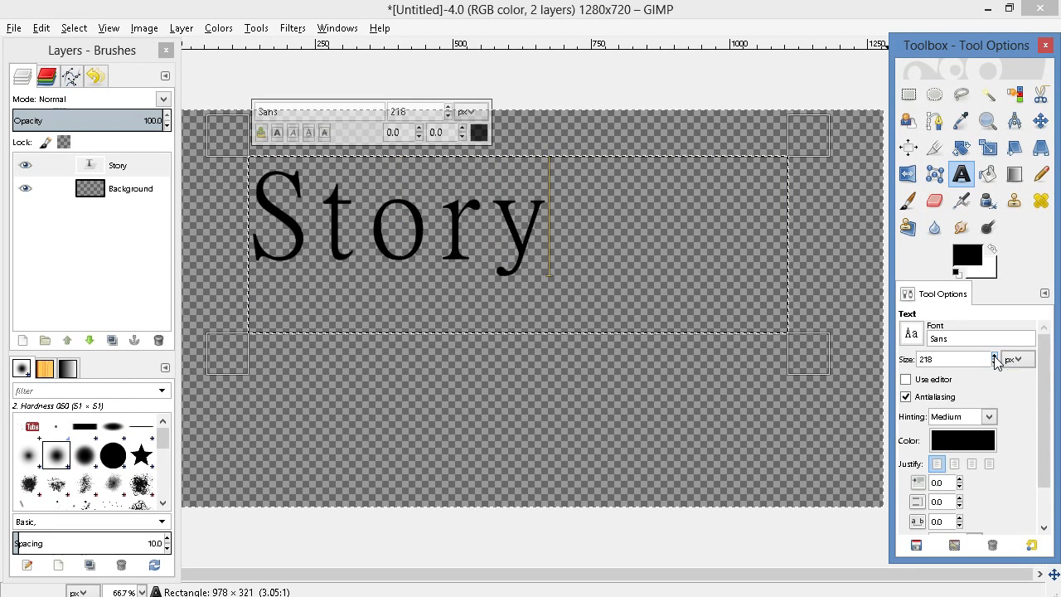
{"action": "left_click", "coordinate": [995, 357]}
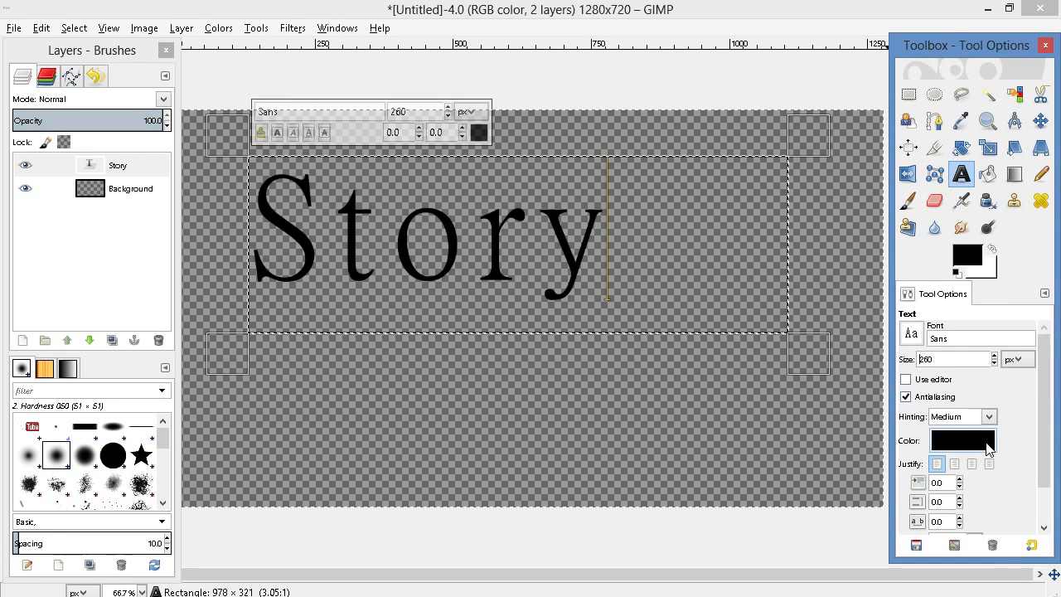
Set the color of the "Story" text to bright green, 00f900
{"action": "left_click", "coordinate": [989, 446]}
{"action": "left_click", "coordinate": [299, 286]}
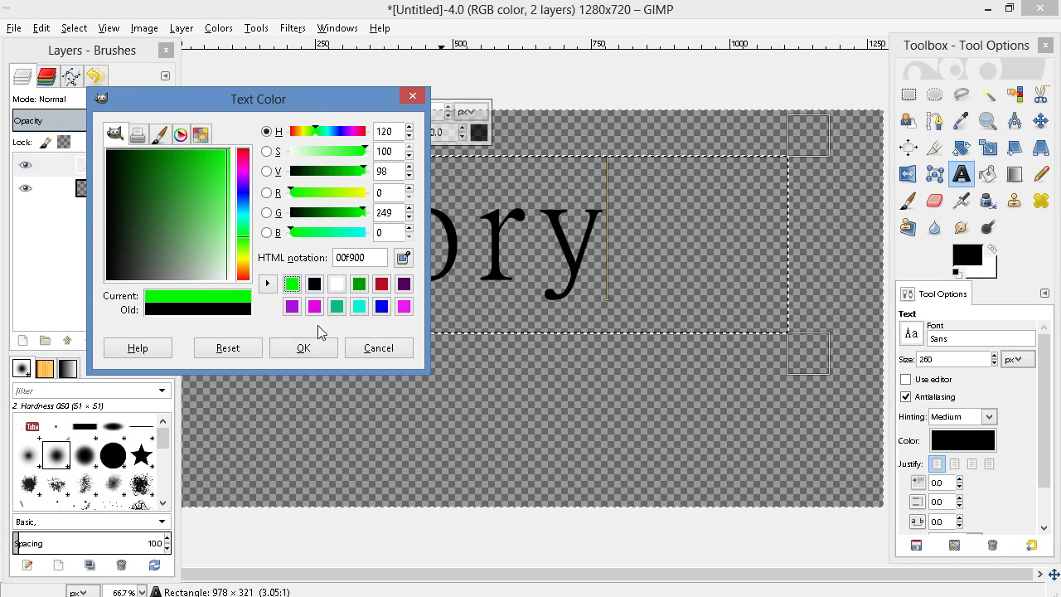
{"action": "left_click", "coordinate": [318, 353]}
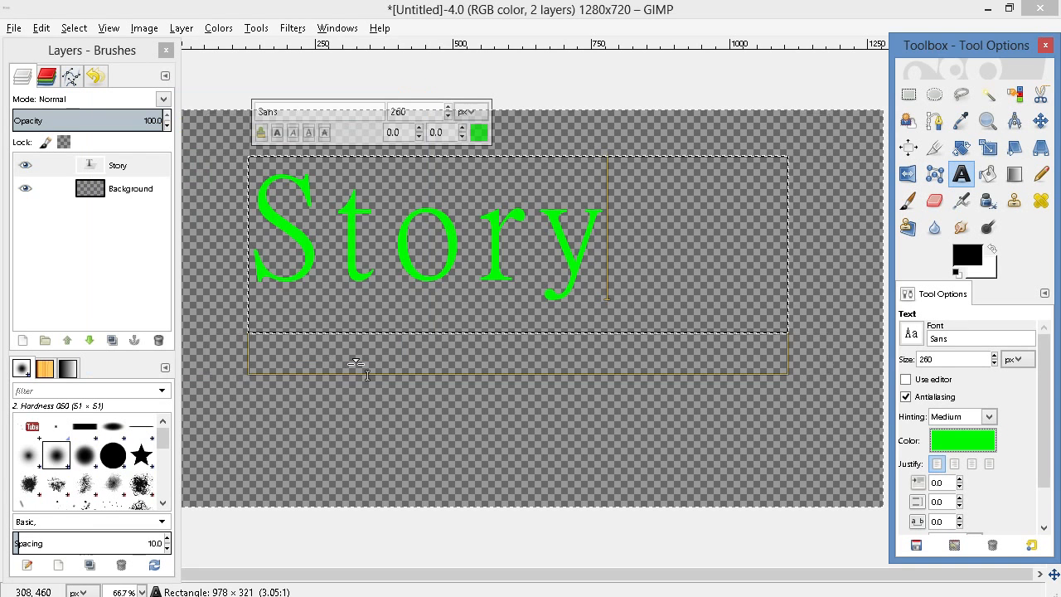
{"action": "left_click", "coordinate": [989, 441]}
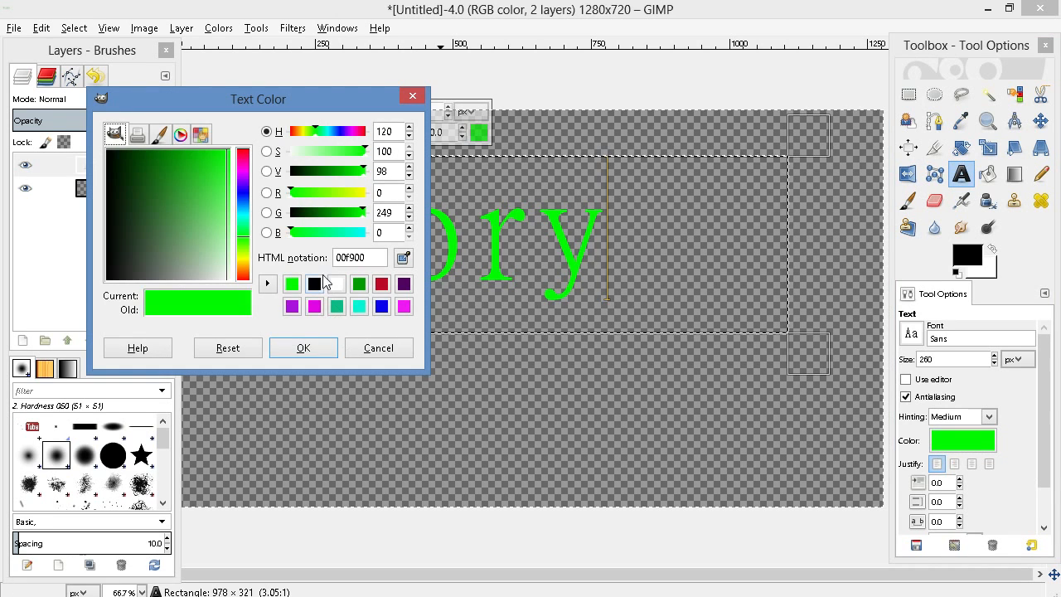
{"action": "left_click", "coordinate": [304, 349]}
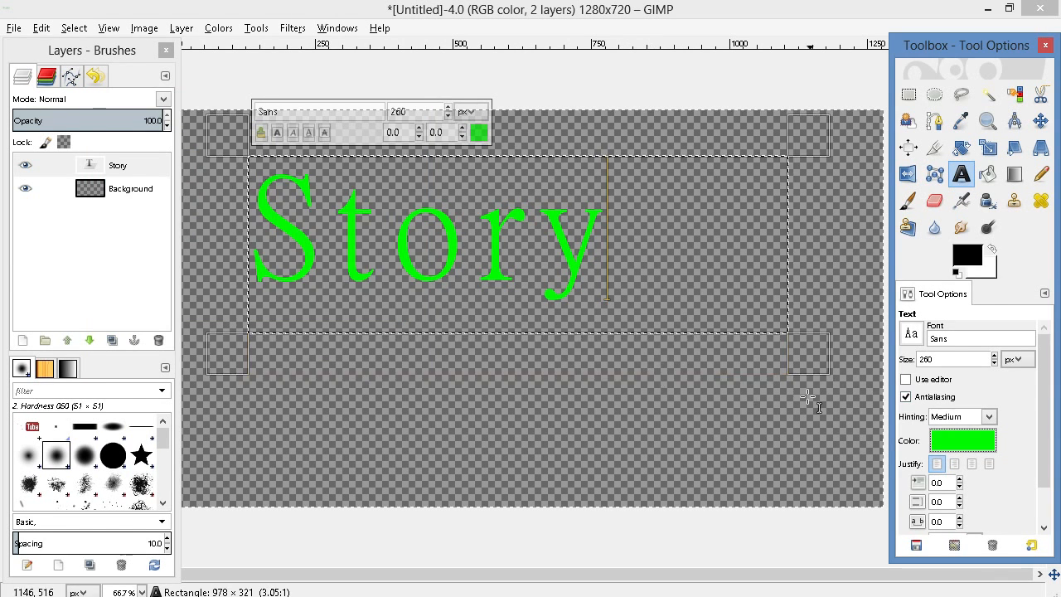
Compare with the book composition and set the color of the "Story" text to black
{"action": "mouse_move", "coordinate": [552, 596]}
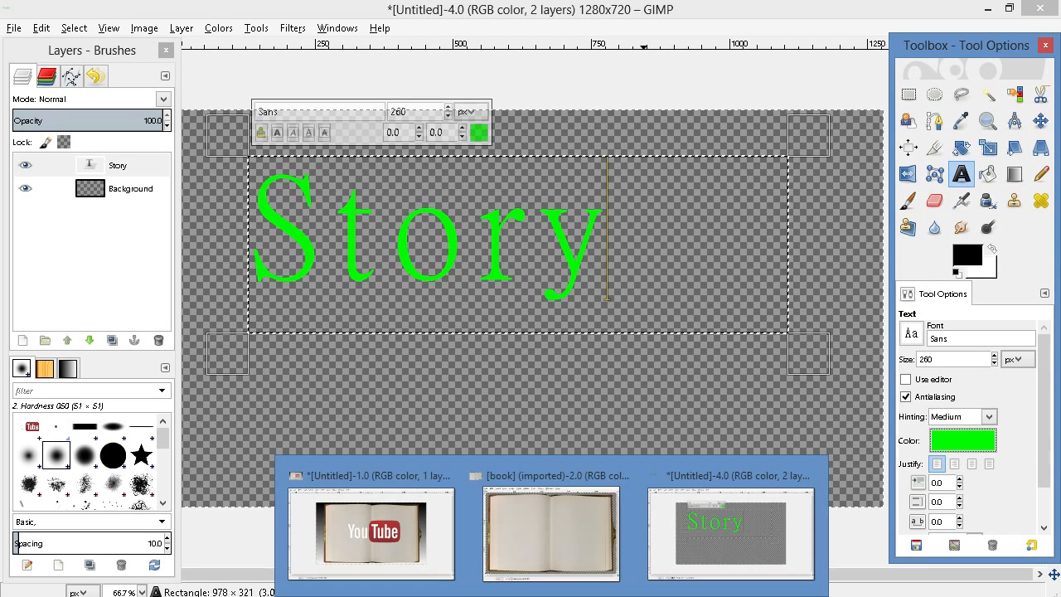
{"action": "left_click", "coordinate": [421, 559]}
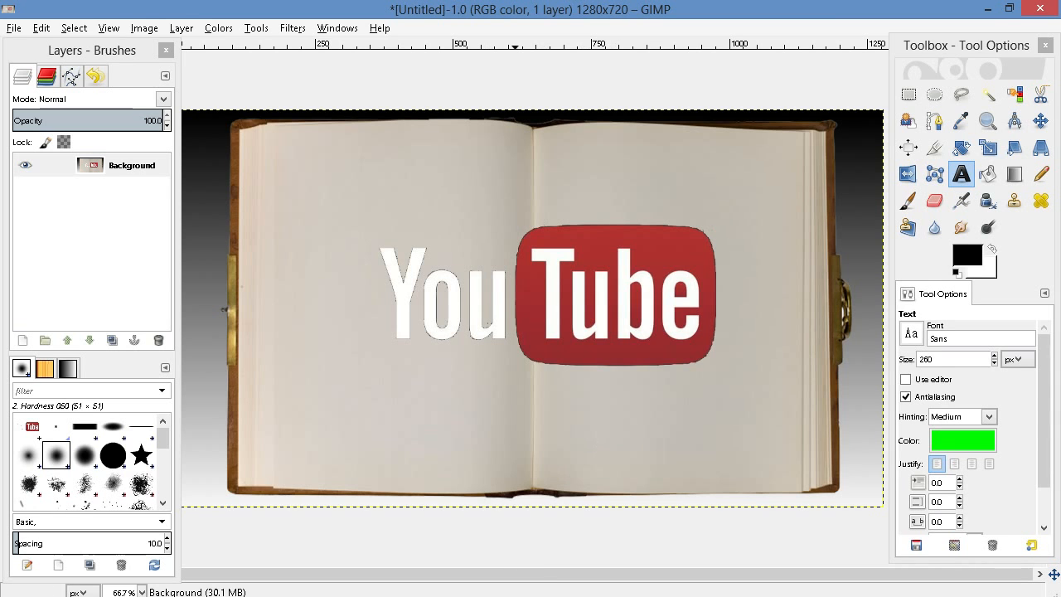
{"action": "left_click", "coordinate": [698, 544]}
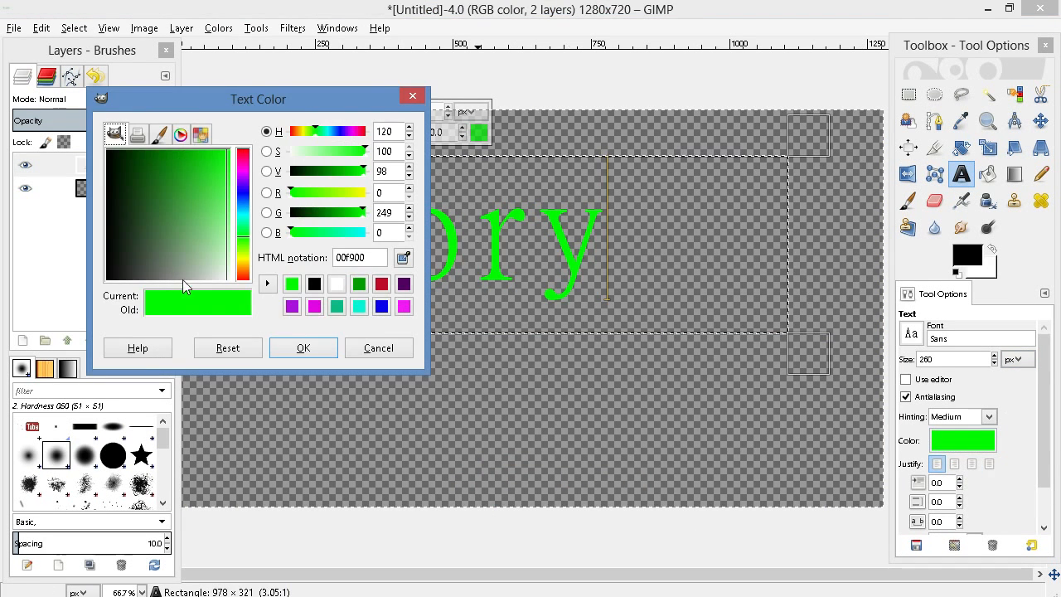
{"action": "left_click", "coordinate": [313, 284]}
{"action": "left_click", "coordinate": [311, 348]}
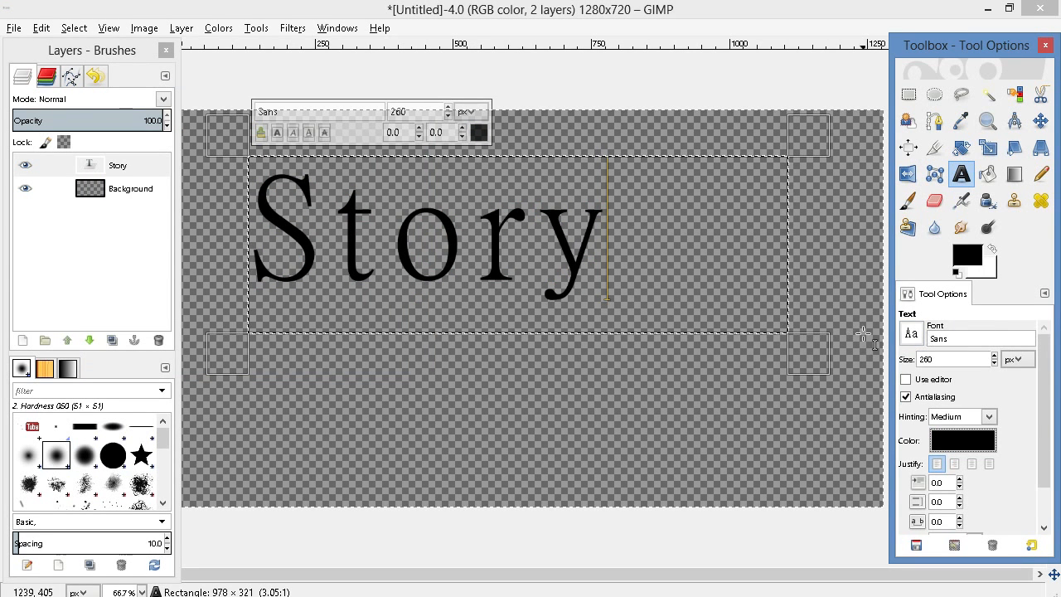
Change the font of the "Story" text to SNIPER and fit its text box more closely around the word
{"action": "left_click", "coordinate": [911, 335]}
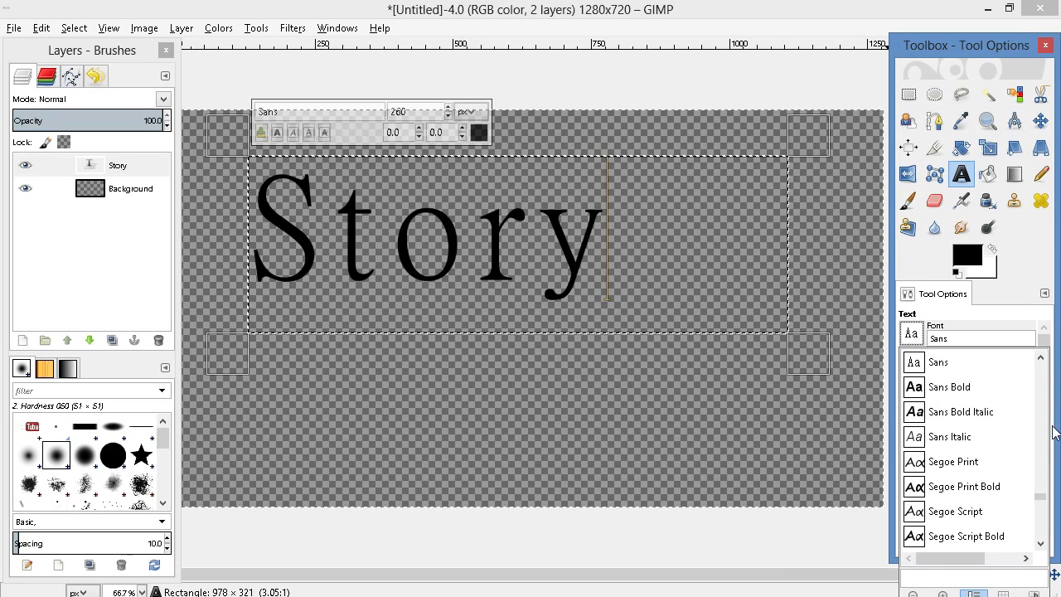
{"action": "left_click", "coordinate": [1042, 358]}
{"action": "left_click", "coordinate": [1042, 357]}
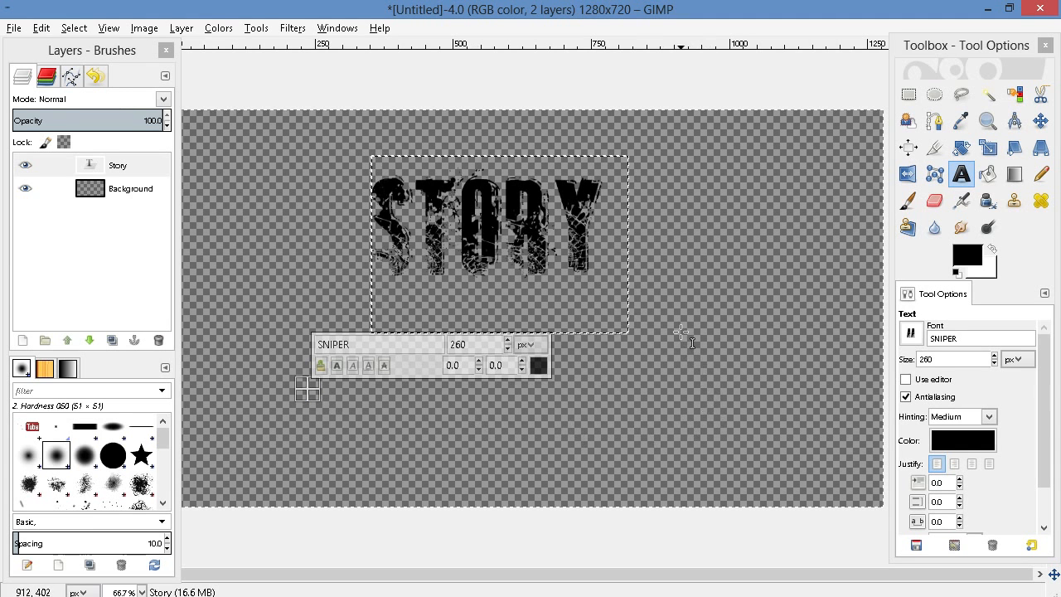
{"action": "left_click", "coordinate": [685, 280]}
Draw a text box about 709 × 167 px below "Story", enter "MY", and enlarge the box to fit outlined, shadowed lettering
{"action": "left_click_drag", "start_coordinate": [415, 375], "coordinate": [798, 465]}
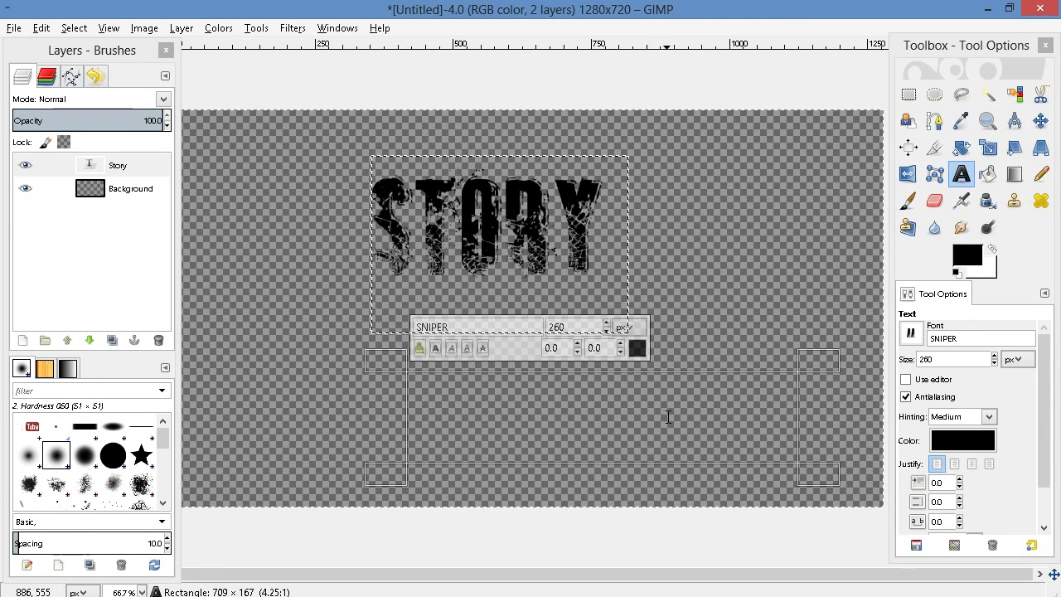
{"action": "type", "text": "MY"}
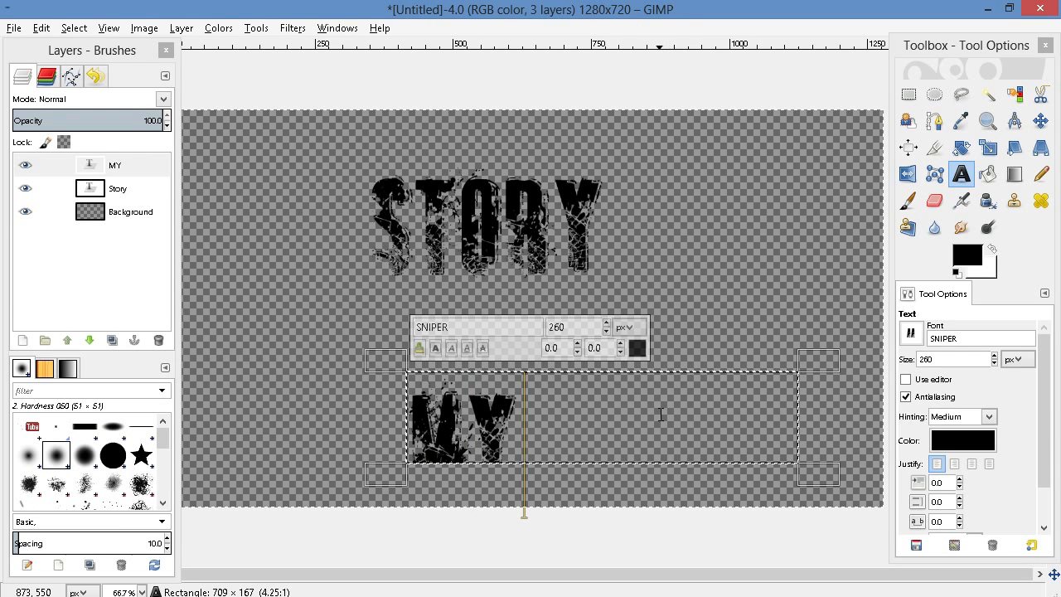
{"action": "left_click_drag", "start_coordinate": [557, 480], "coordinate": [554, 507]}
{"action": "left_click_drag", "start_coordinate": [371, 443], "coordinate": [323, 437]}
{"action": "left_click_drag", "start_coordinate": [639, 372], "coordinate": [639, 297]}
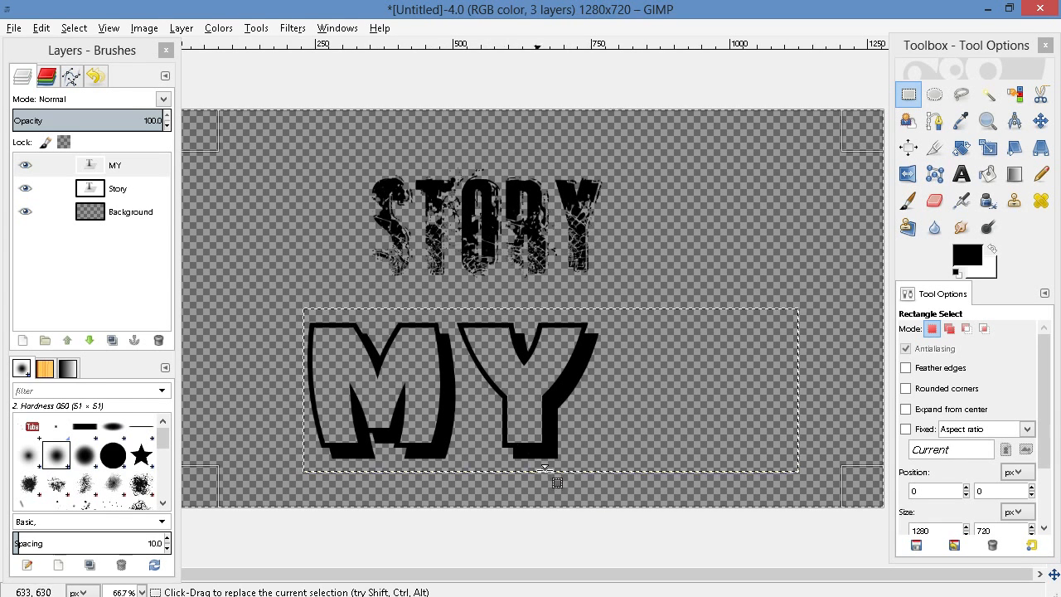
Export the lettering image as MyAndStory.png in the Documents folder and close the image without saving
{"action": "mouse_move", "coordinate": [3, 8]}
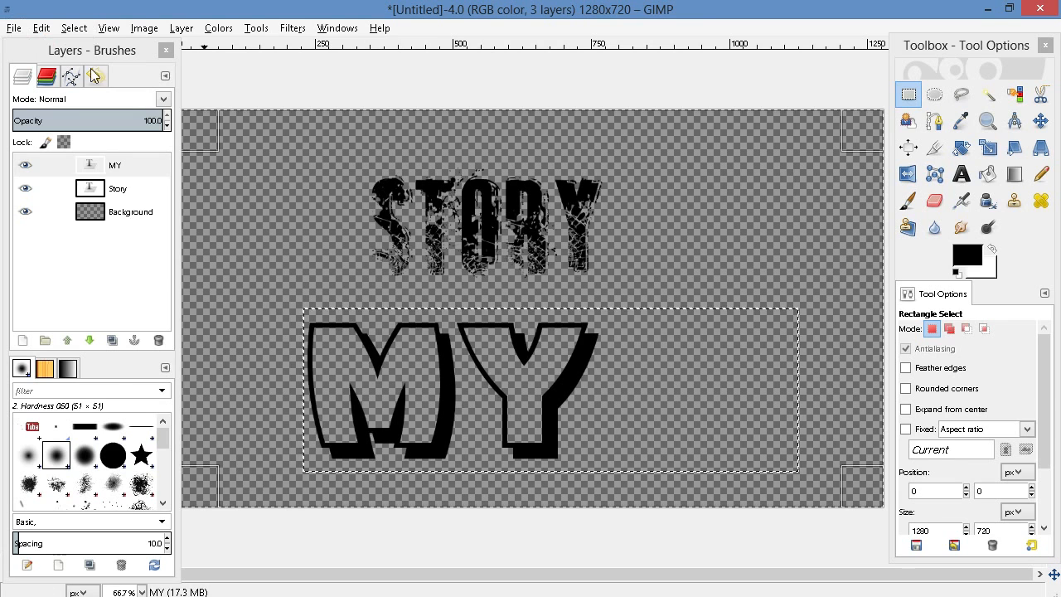
{"action": "left_click", "coordinate": [14, 27]}
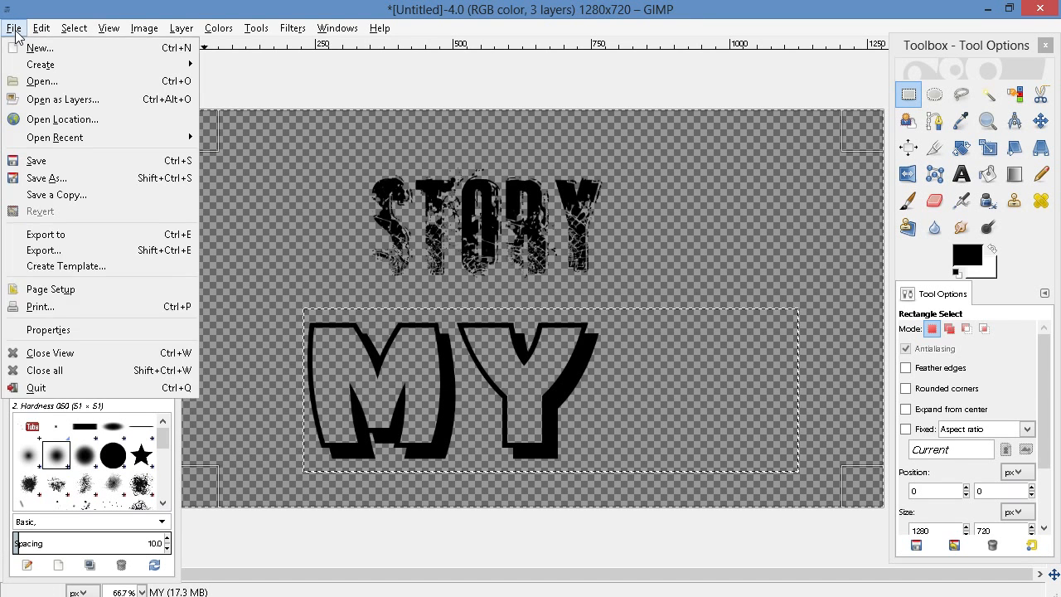
{"action": "left_click", "coordinate": [77, 252]}
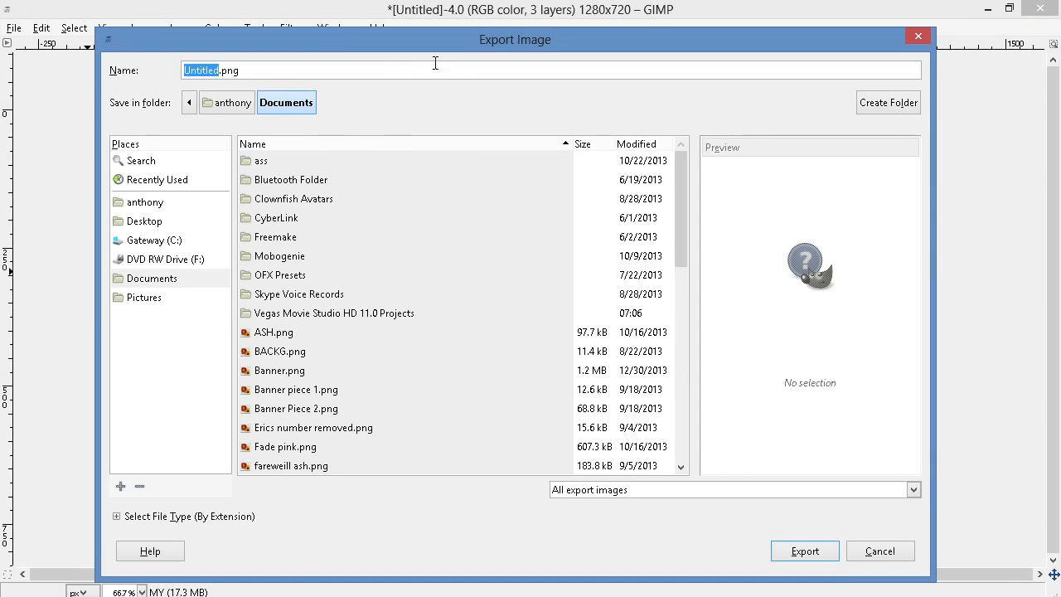
{"action": "type", "text": "MyAndStory"}
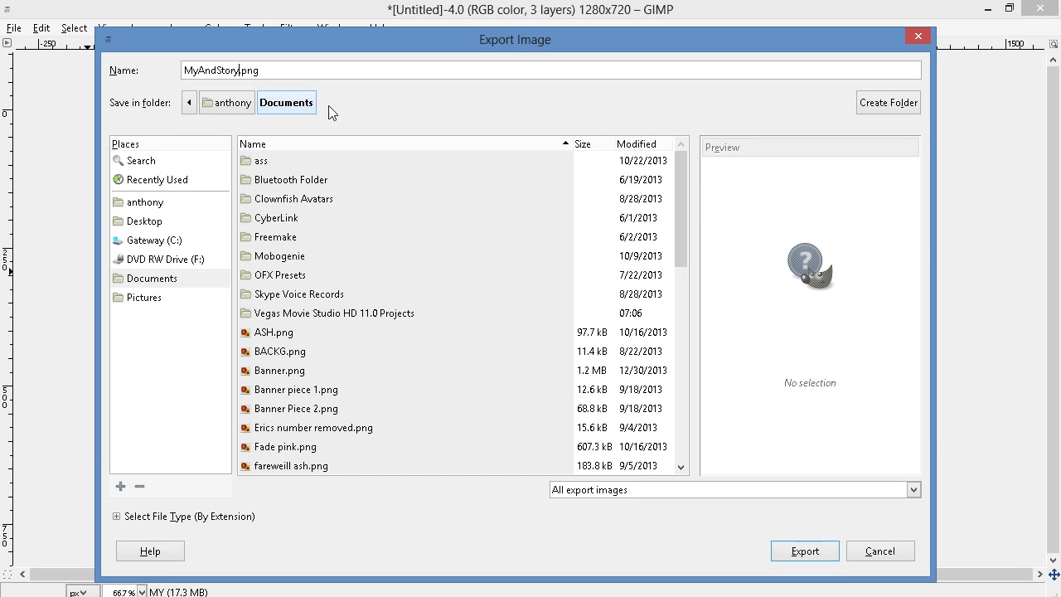
{"action": "left_click", "coordinate": [803, 551]}
{"action": "left_click", "coordinate": [537, 470]}
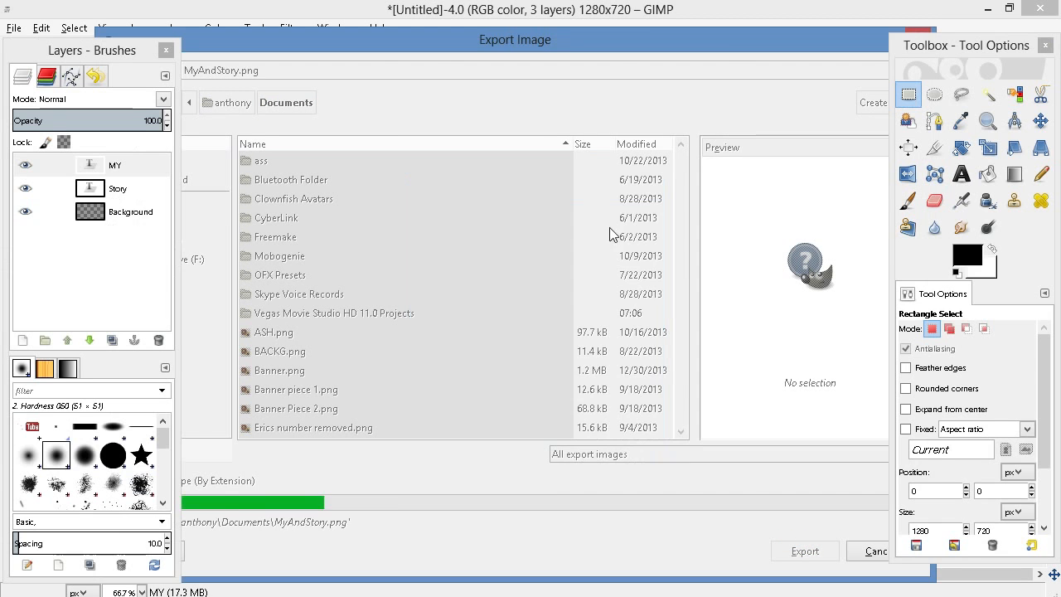
{"action": "left_click", "coordinate": [1041, 9]}
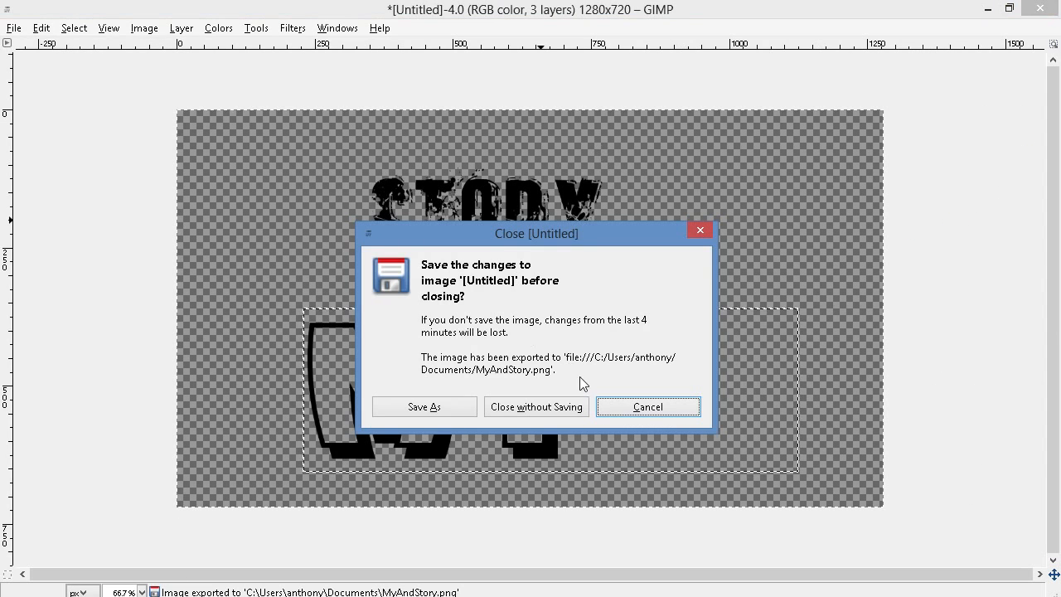
{"action": "left_click", "coordinate": [558, 407]}
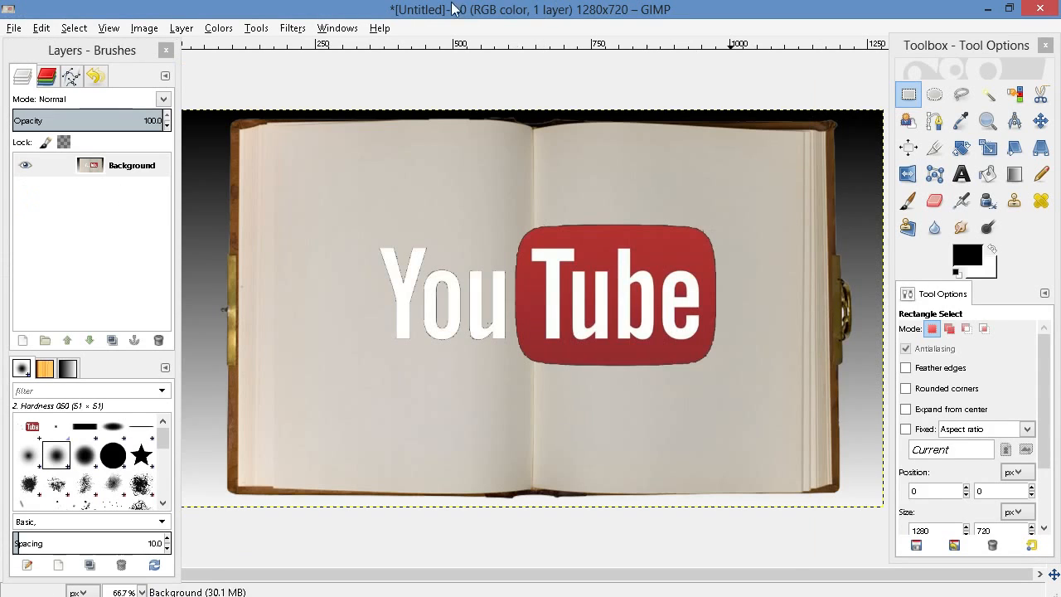
Open MyAndStory.png from the Documents folder and bring its image window to the front
{"action": "left_click", "coordinate": [17, 29]}
{"action": "left_click", "coordinate": [38, 81]}
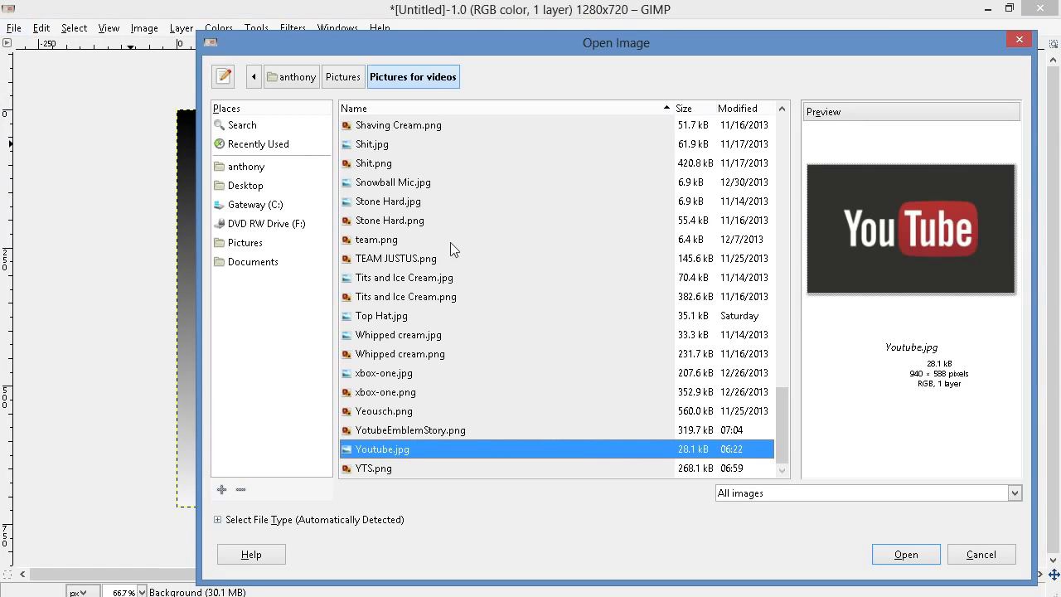
{"action": "left_click", "coordinate": [257, 262]}
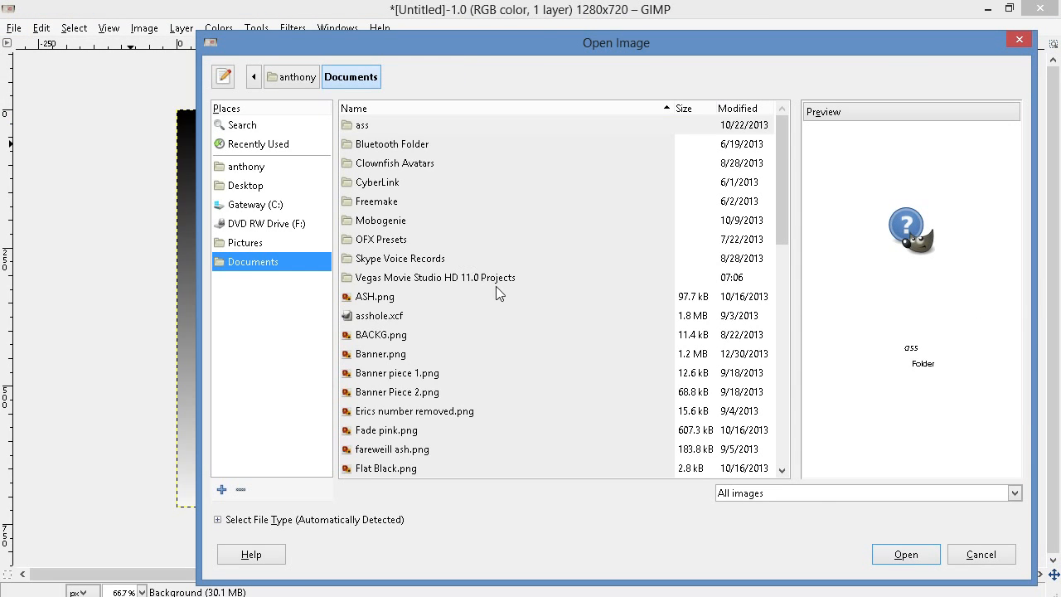
{"action": "left_click", "coordinate": [517, 336]}
{"action": "scroll", "coordinate": [518, 337], "scroll_direction": "down", "scroll_amount": 10}
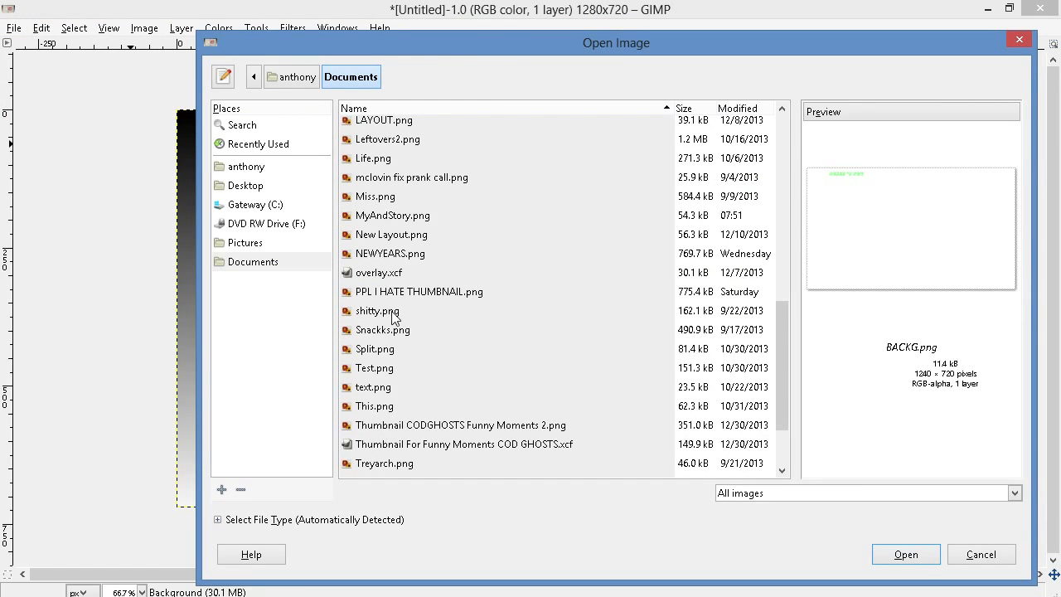
{"action": "left_click", "coordinate": [393, 217]}
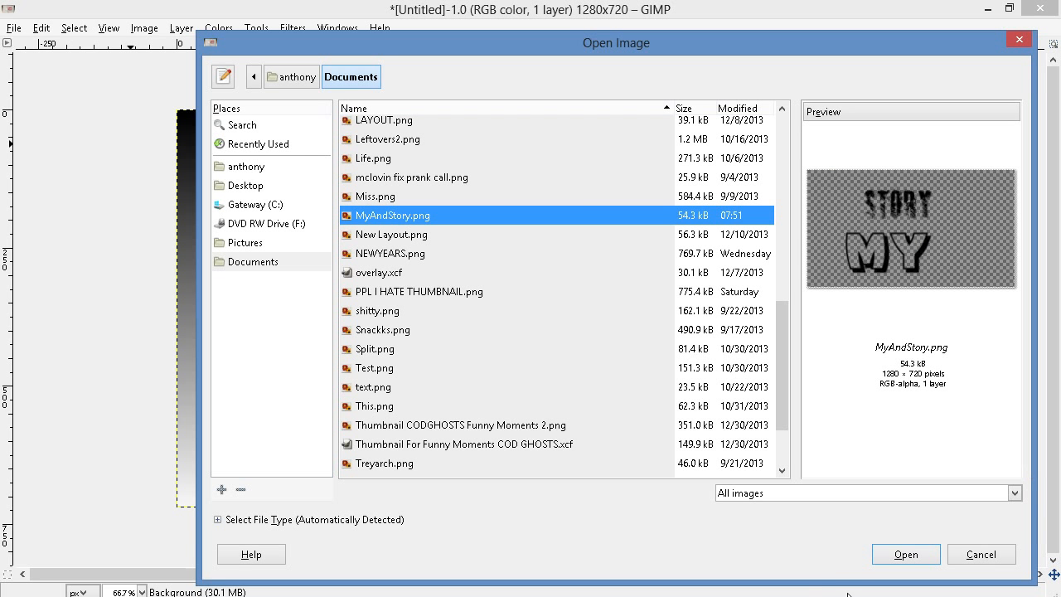
{"action": "left_click", "coordinate": [906, 555]}
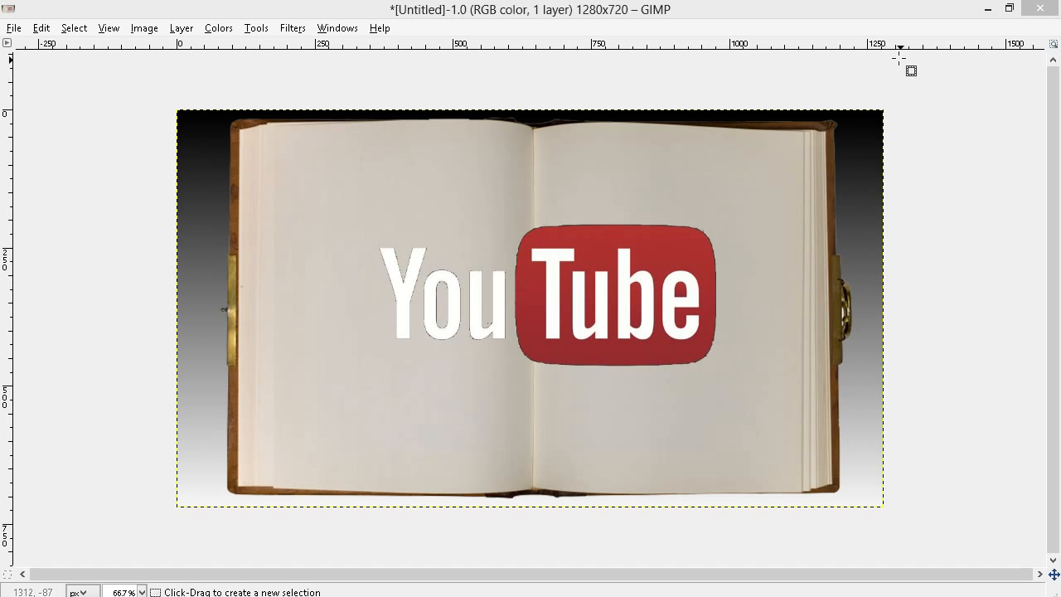
{"action": "mouse_move", "coordinate": [585, 595]}
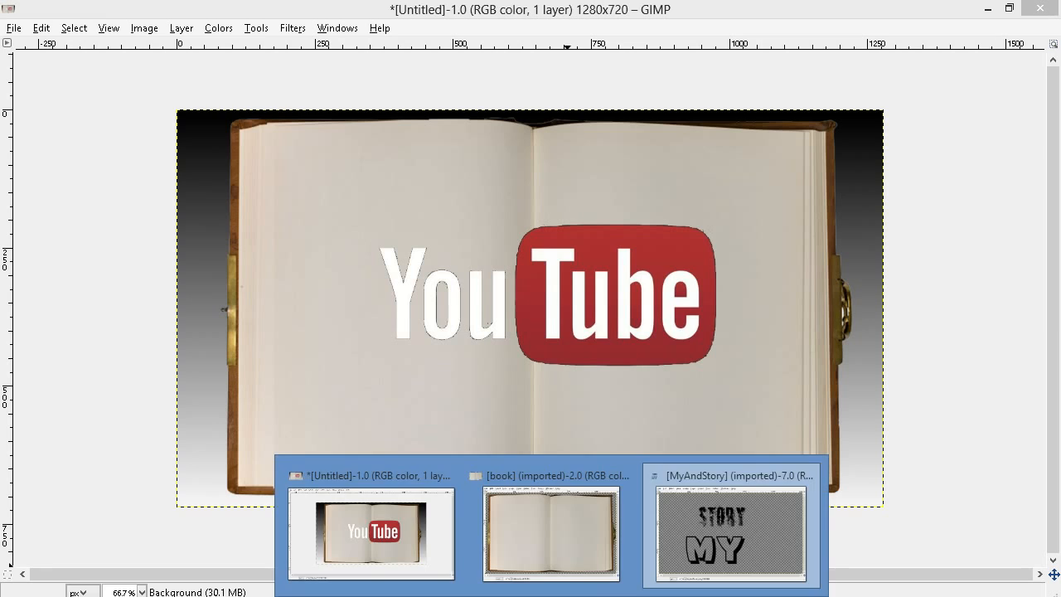
{"action": "left_click", "coordinate": [688, 552]}
{"action": "left_click", "coordinate": [737, 56]}
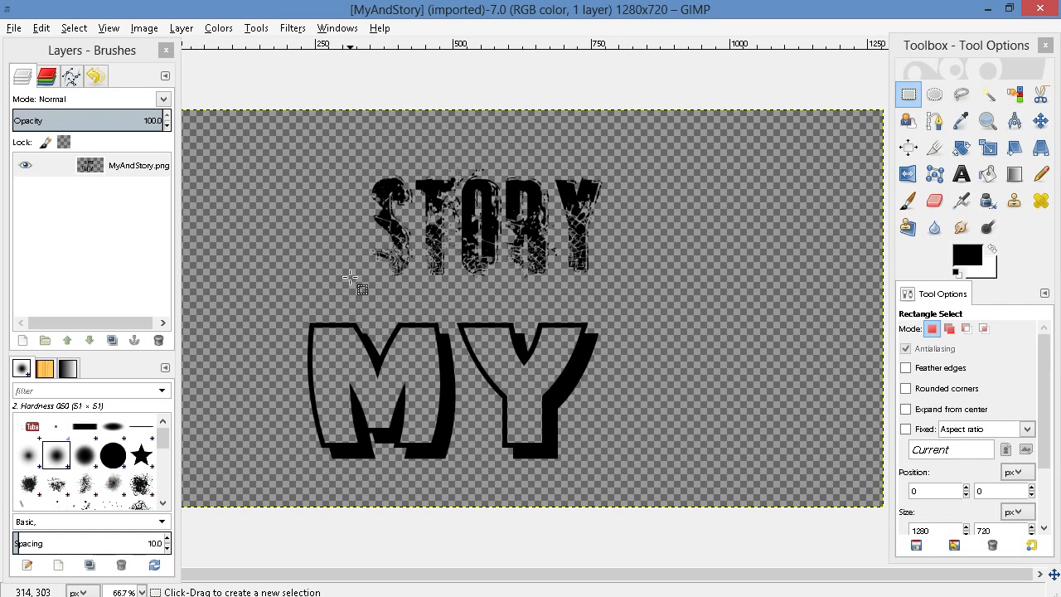
Select the "MY" lettering with a rectangle about 629 × 321 px and copy it
{"action": "key", "text": "l"}
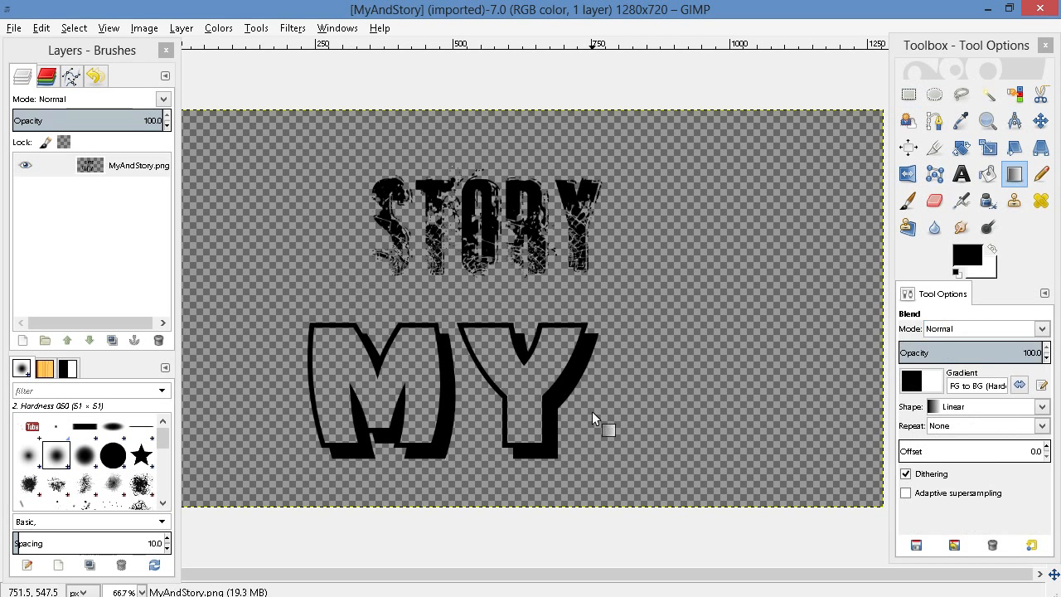
{"action": "left_click", "coordinate": [911, 95]}
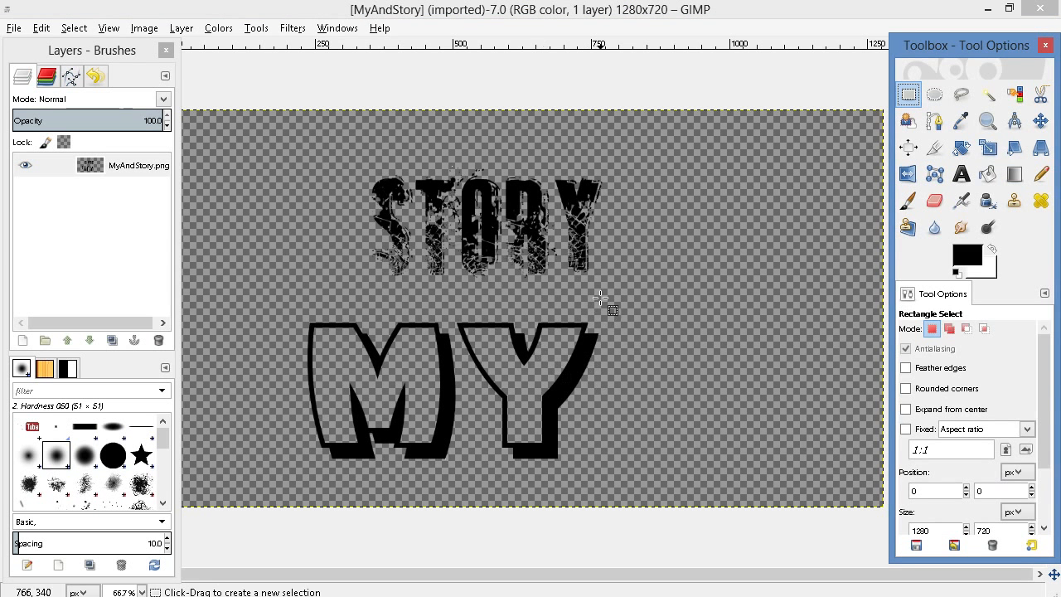
{"action": "left_click_drag", "start_coordinate": [618, 301], "coordinate": [274, 476]}
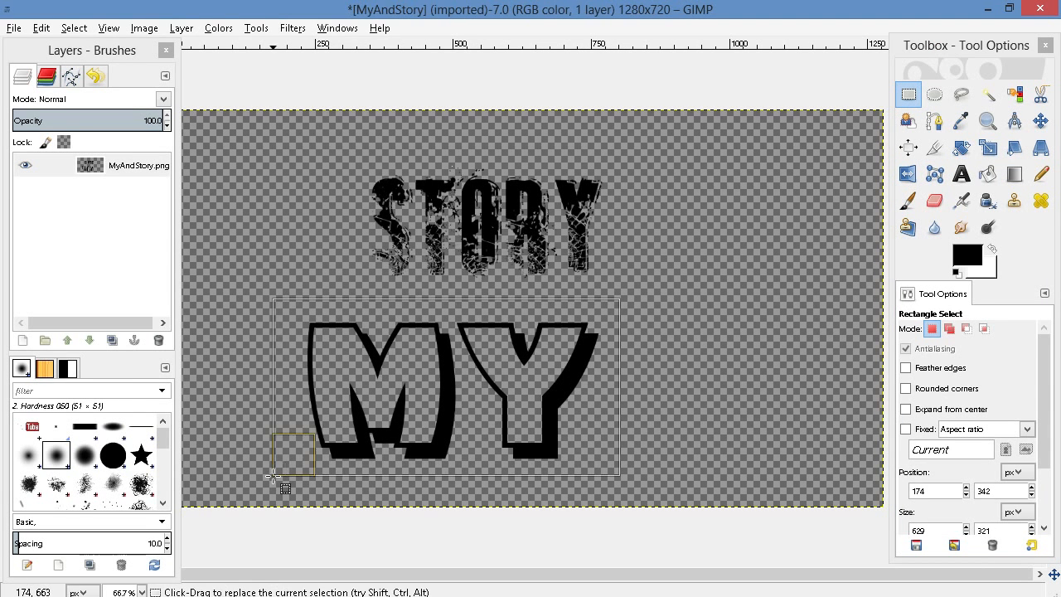
{"action": "right_click", "coordinate": [431, 388]}
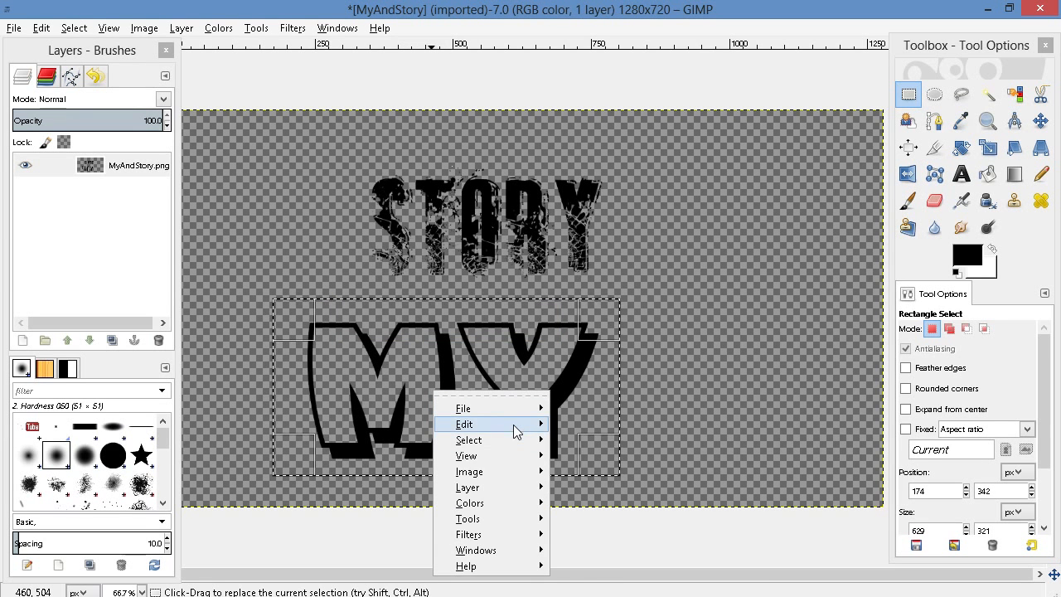
{"action": "mouse_move", "coordinate": [513, 425]}
{"action": "left_click", "coordinate": [679, 349]}
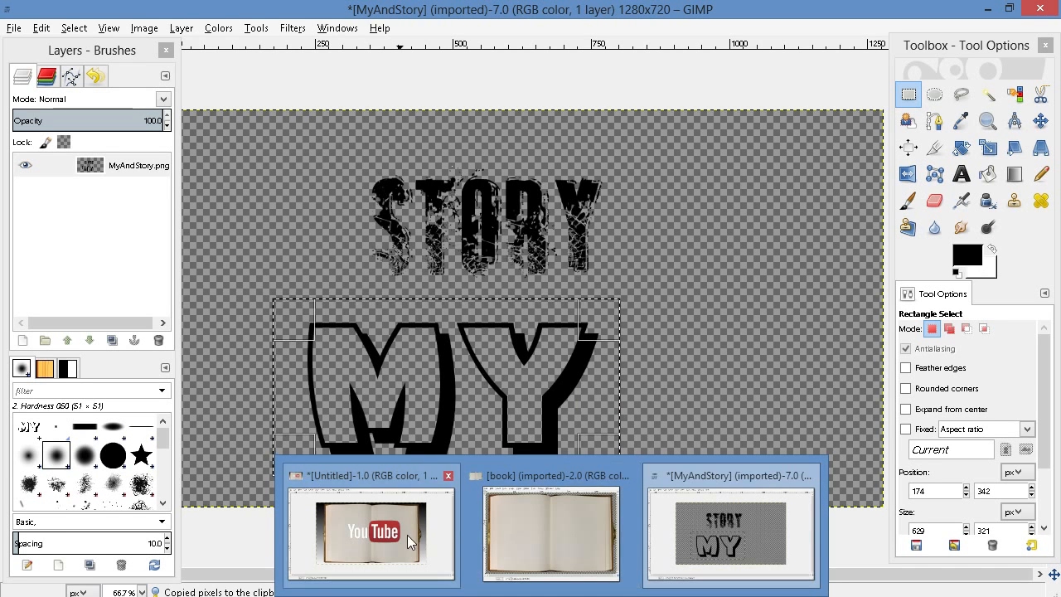
Paste the copied "MY" lettering into the book composition and move it to the upper part of the book
{"action": "left_click", "coordinate": [416, 539]}
{"action": "right_click", "coordinate": [480, 175]}
{"action": "mouse_move", "coordinate": [539, 210]}
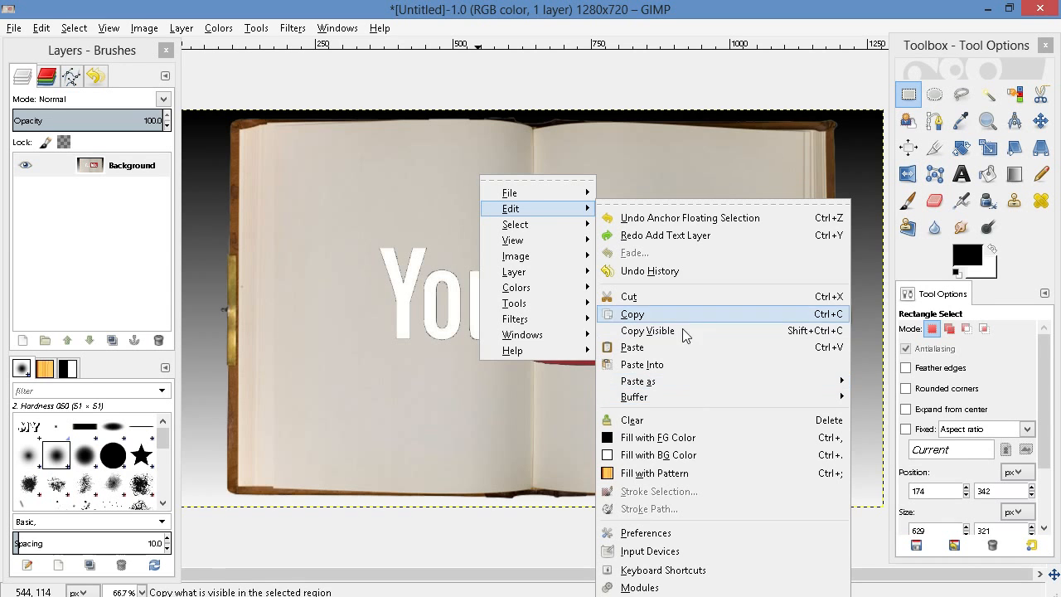
{"action": "left_click", "coordinate": [676, 366]}
{"action": "left_click_drag", "start_coordinate": [536, 320], "coordinate": [545, 201]}
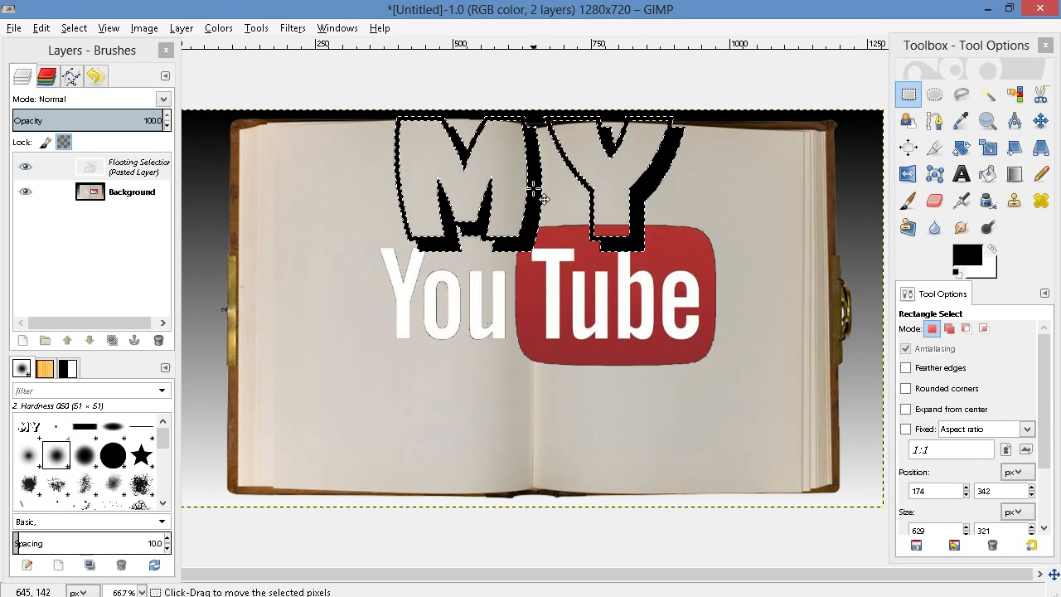
Scale the pasted "MY" lettering down proportionally and anchor it just above the YouTube logo
{"action": "right_click", "coordinate": [536, 194]}
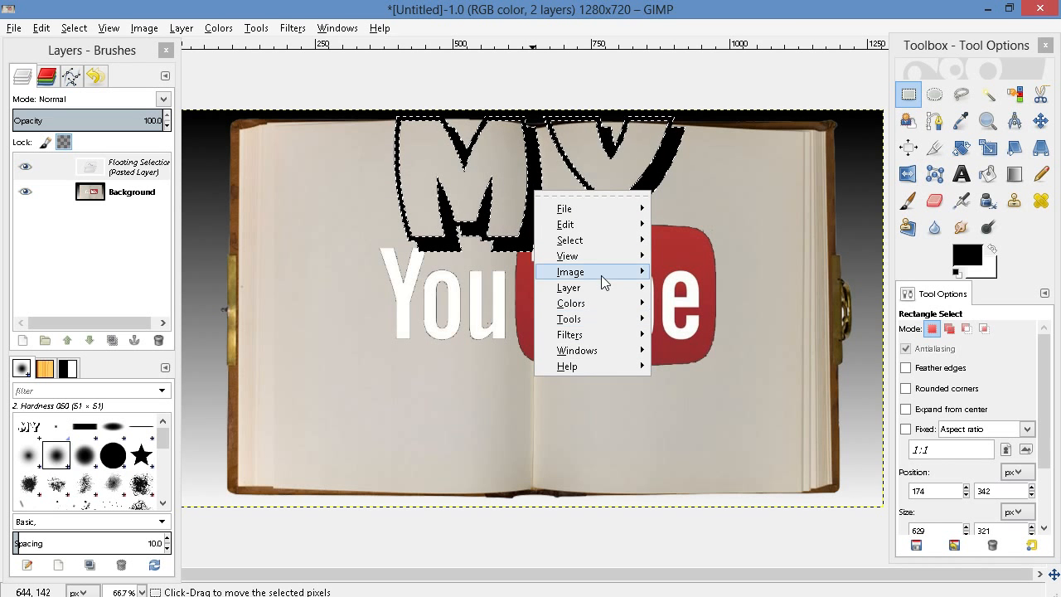
{"action": "mouse_move", "coordinate": [601, 287]}
{"action": "left_click", "coordinate": [782, 533]}
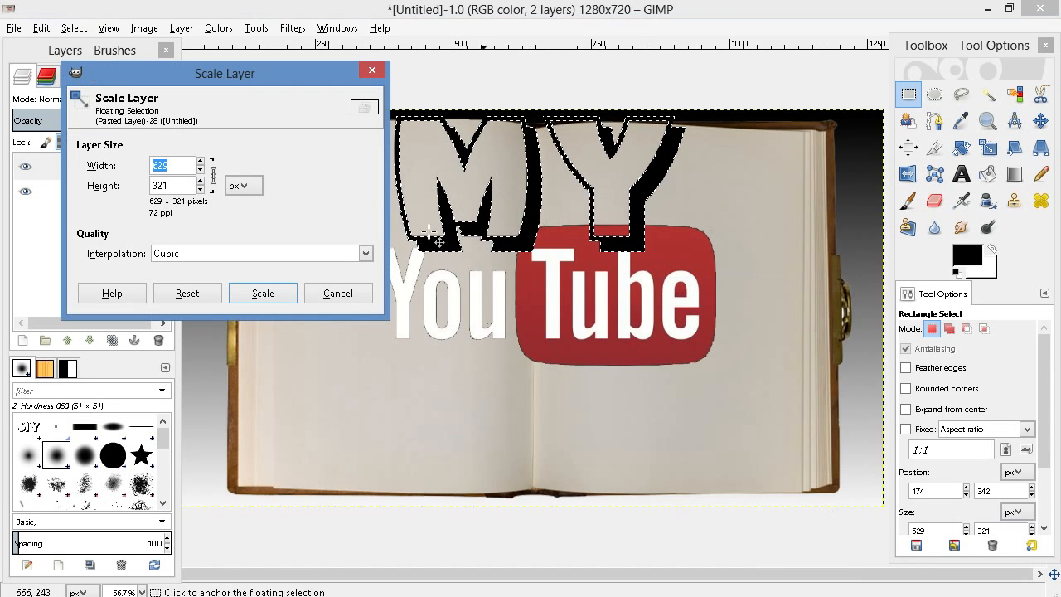
{"action": "left_click", "coordinate": [200, 170]}
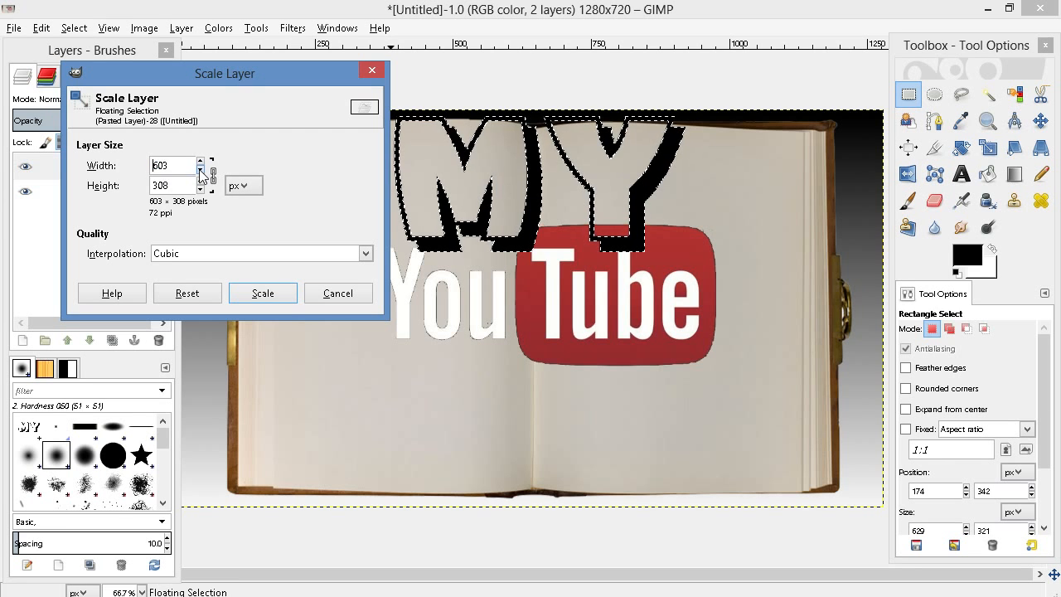
{"action": "left_click", "coordinate": [273, 293]}
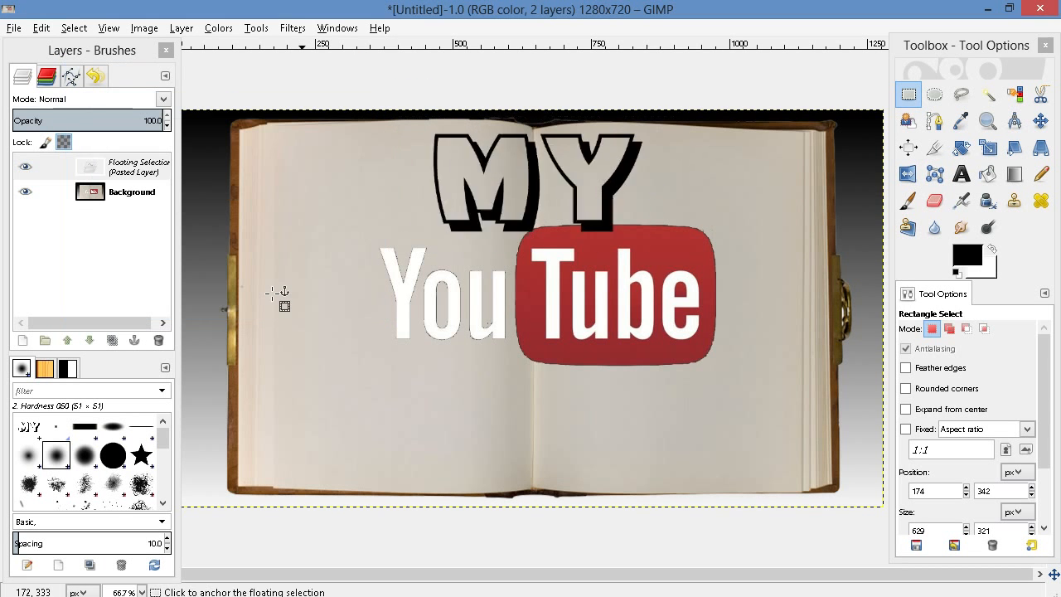
{"action": "left_click_drag", "start_coordinate": [539, 190], "coordinate": [523, 172]}
{"action": "left_click", "coordinate": [591, 458]}
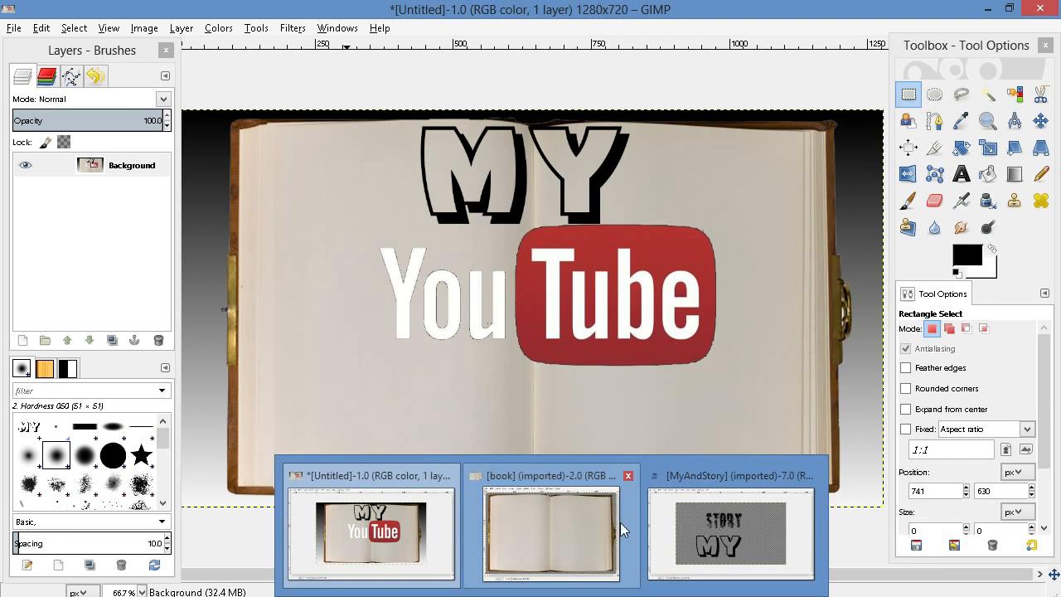
Select the "STORY" lettering in the MyAndStory image with a rectangle about 531 × 294 px and copy it
{"action": "left_click", "coordinate": [723, 530]}
{"action": "left_click_drag", "start_coordinate": [646, 131], "coordinate": [354, 293]}
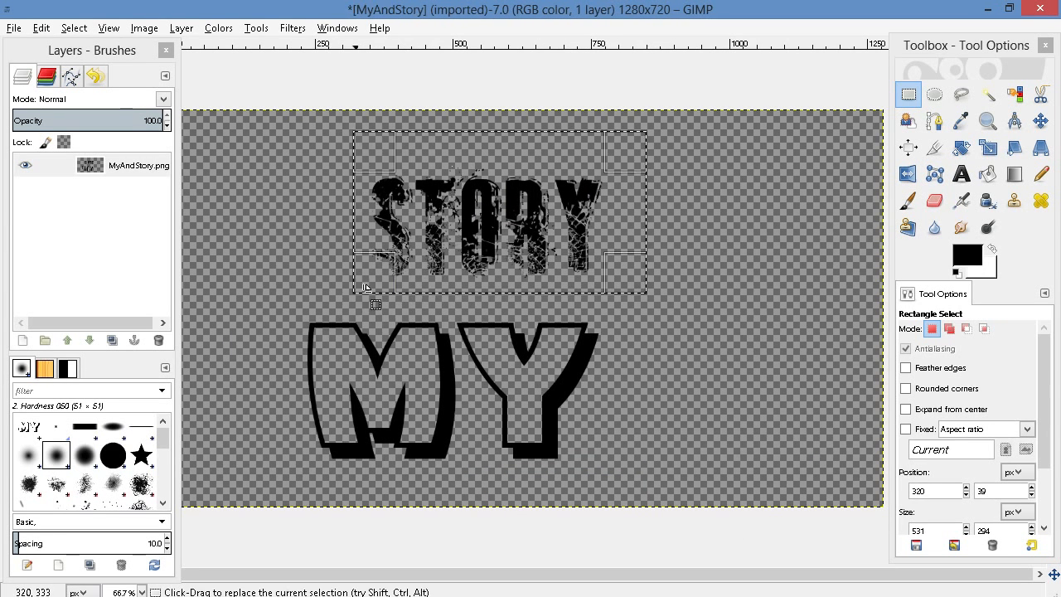
{"action": "right_click", "coordinate": [498, 213]}
{"action": "mouse_move", "coordinate": [534, 246]}
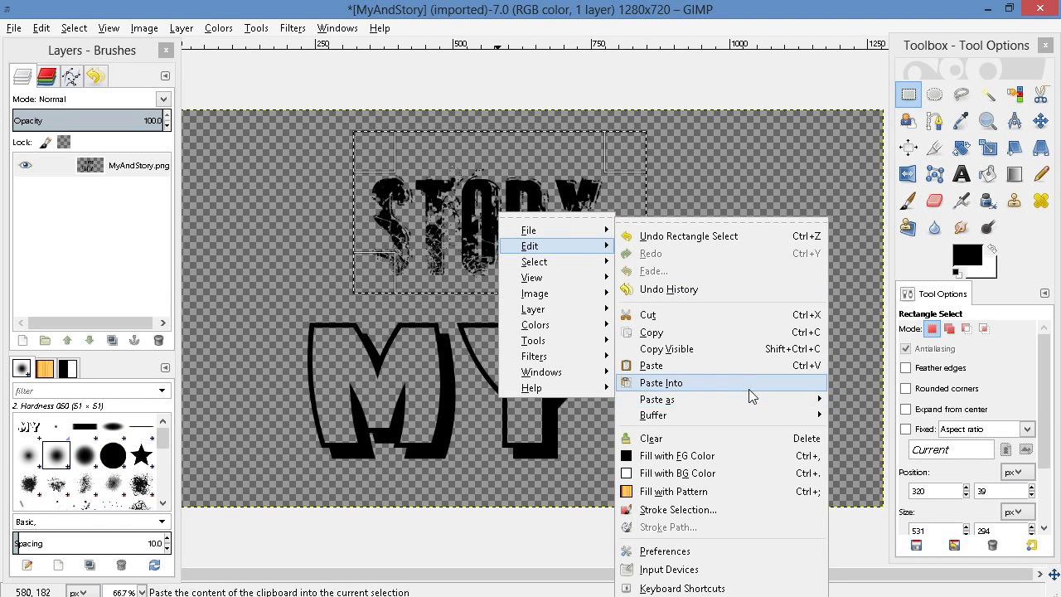
{"action": "left_click", "coordinate": [741, 354]}
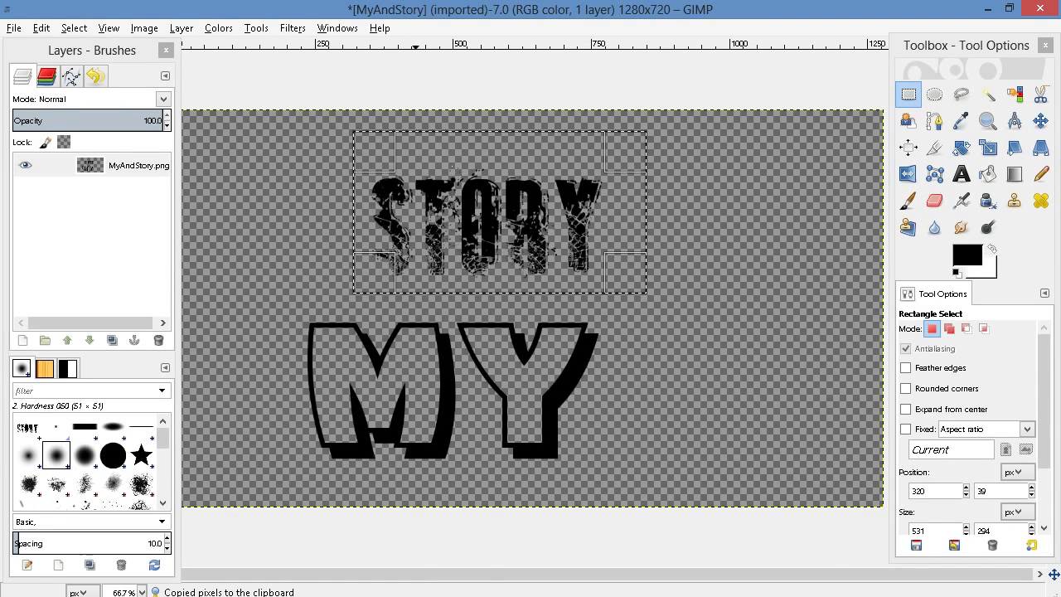
Paste the copied "STORY" lettering into the book composition, move it just below the YouTube logo and anchor it
{"action": "left_click", "coordinate": [368, 538]}
{"action": "right_click", "coordinate": [570, 408]}
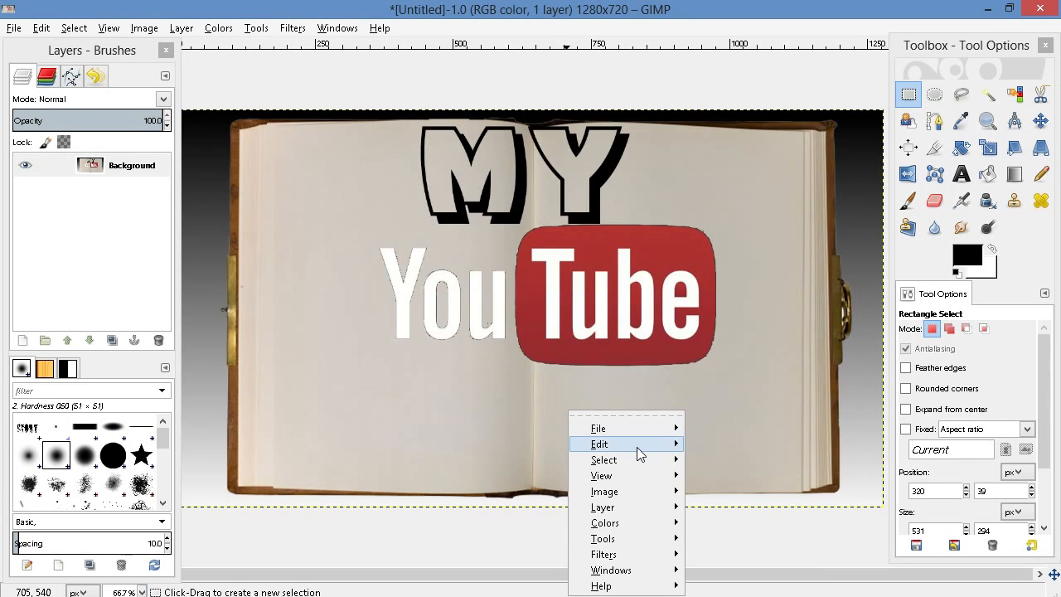
{"action": "mouse_move", "coordinate": [638, 447]}
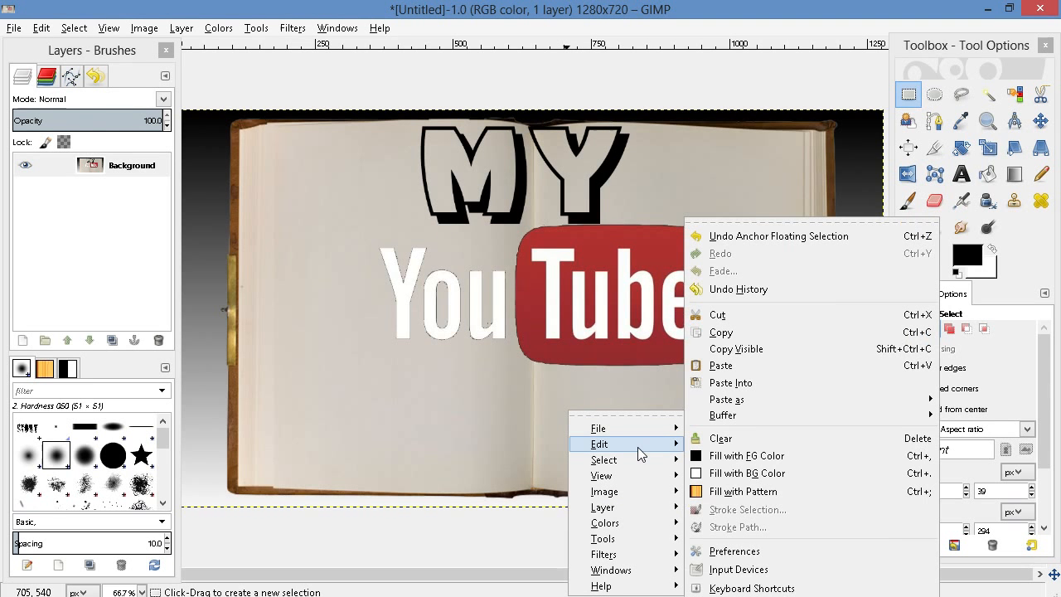
{"action": "left_click", "coordinate": [781, 366]}
{"action": "left_click_drag", "start_coordinate": [517, 333], "coordinate": [533, 417]}
{"action": "key", "text": "ctrl+z"}
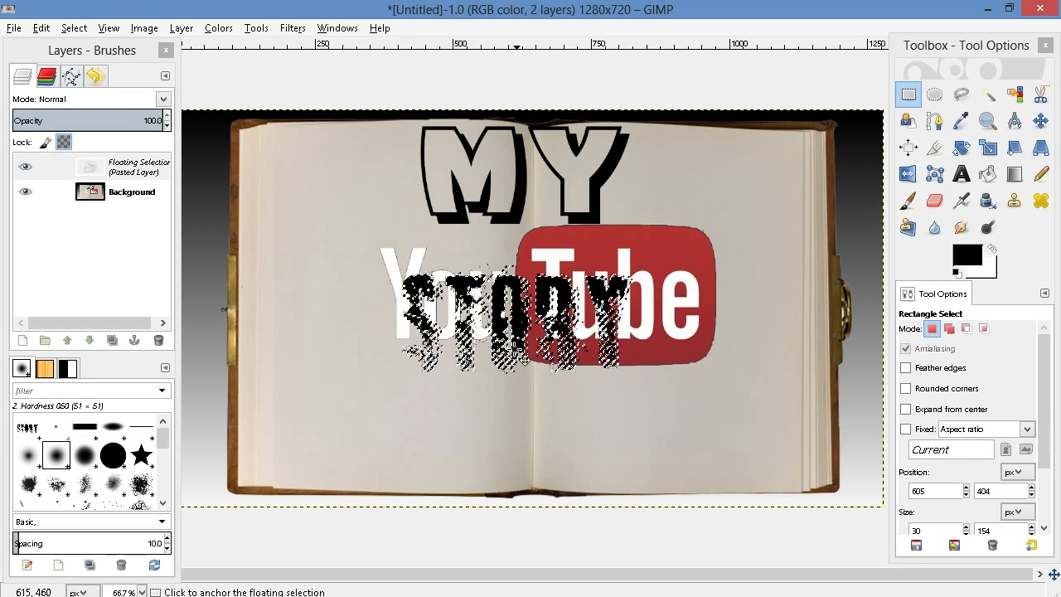
{"action": "left_click_drag", "start_coordinate": [521, 320], "coordinate": [535, 425]}
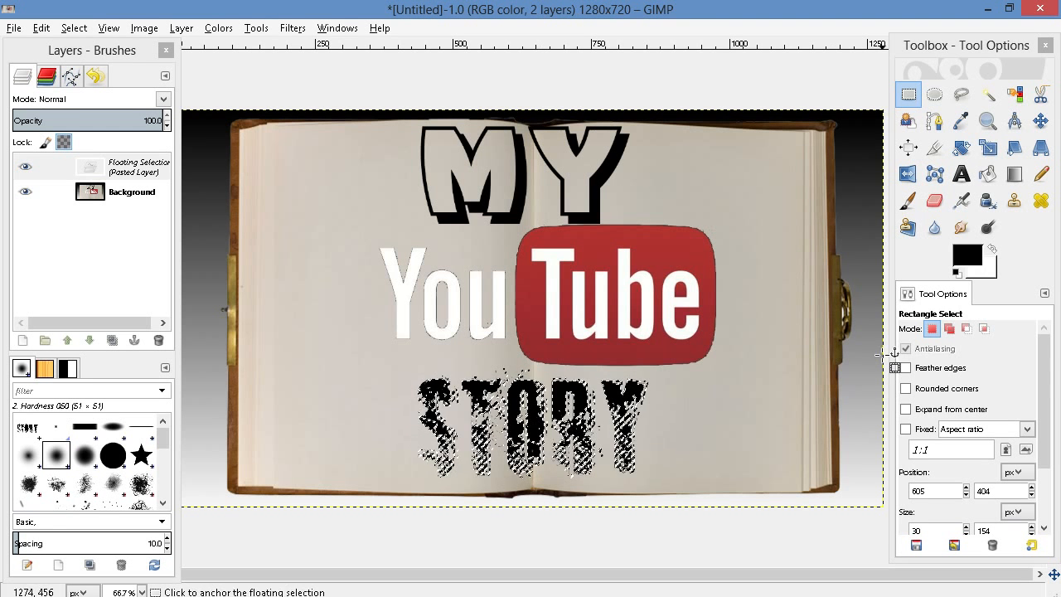
{"action": "left_click", "coordinate": [788, 242]}
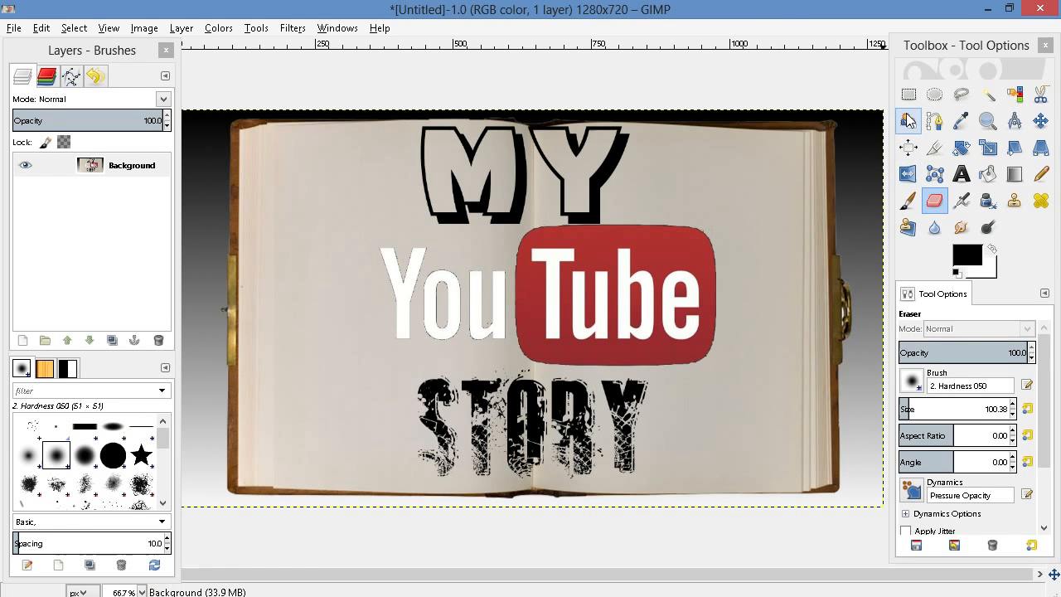
Paste the copied white grim reaper artwork into the composition, move it over the book's lower-right corner and anchor it
{"action": "left_click", "coordinate": [911, 95]}
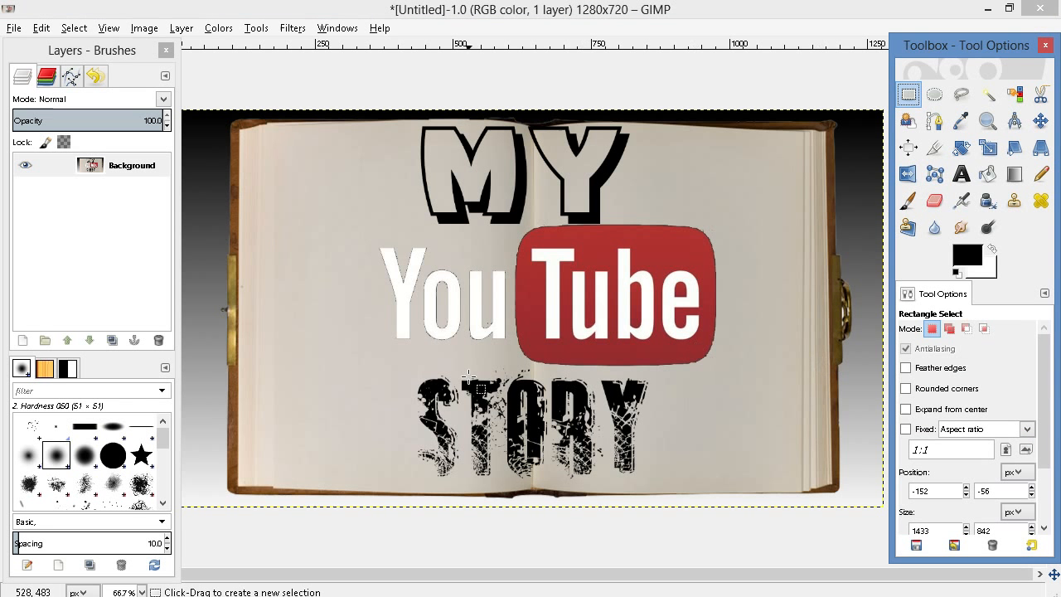
{"action": "right_click", "coordinate": [320, 330]}
{"action": "mouse_move", "coordinate": [356, 366]}
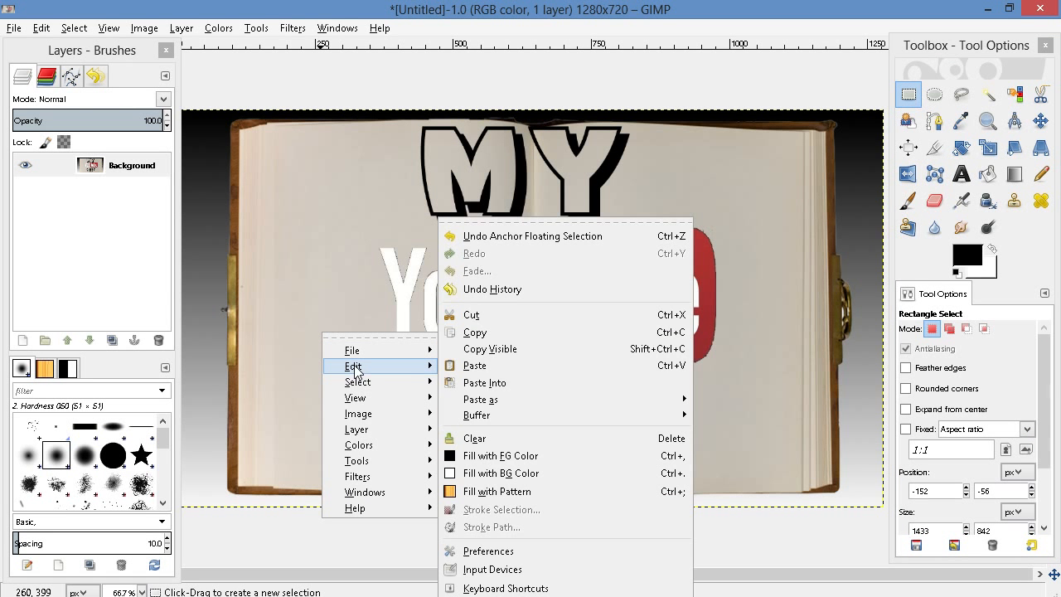
{"action": "left_click", "coordinate": [598, 382]}
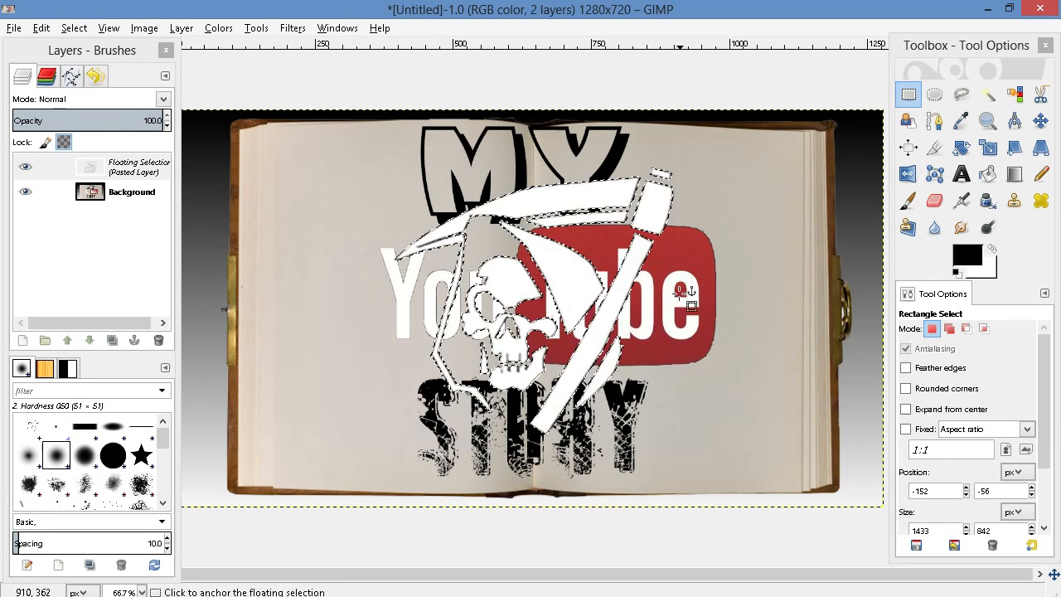
{"action": "left_click_drag", "start_coordinate": [573, 306], "coordinate": [823, 403]}
{"action": "left_click", "coordinate": [275, 302]}
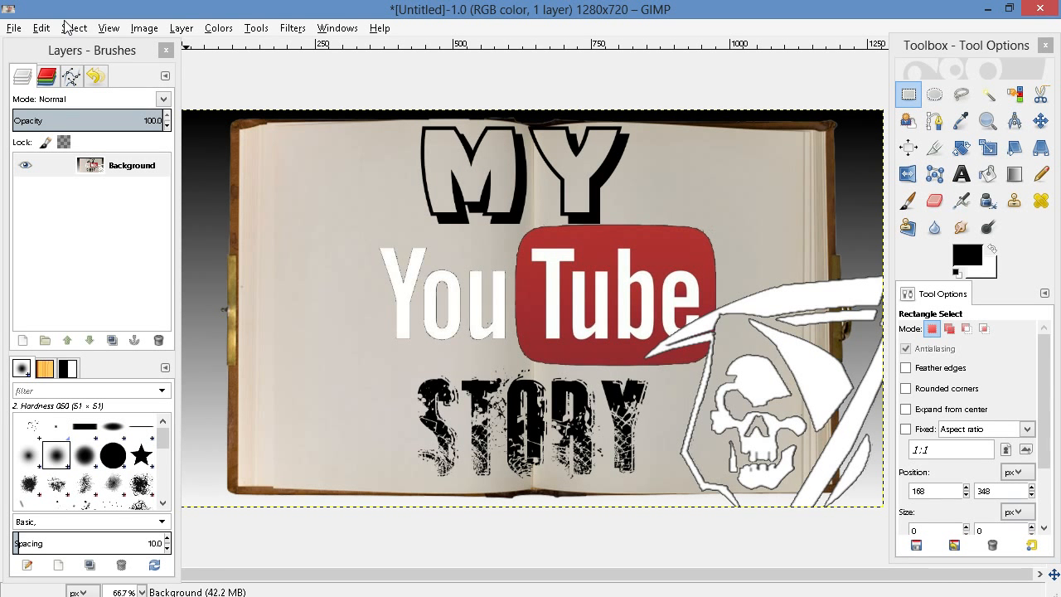
Begin exporting the image under the name YoutubeThumnail.png, with the Pictures for videos folder as destination
{"action": "left_click", "coordinate": [12, 30]}
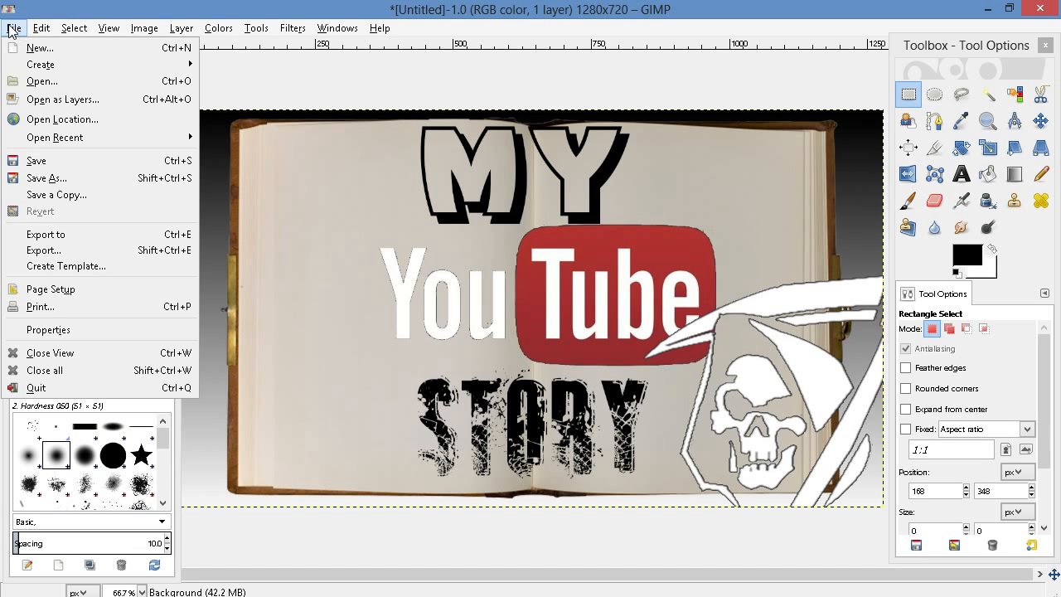
{"action": "left_click", "coordinate": [96, 250]}
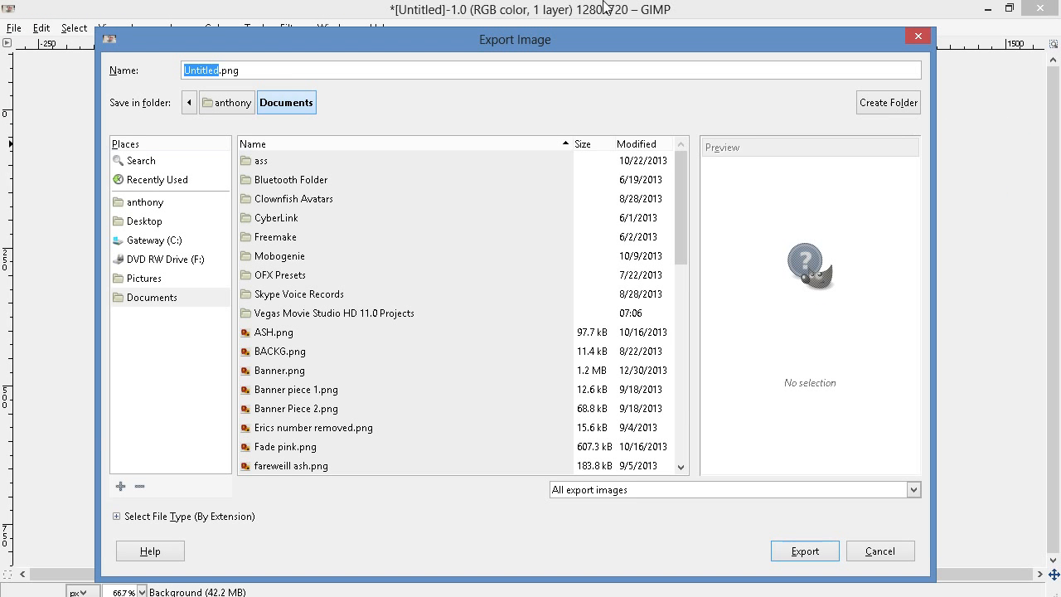
{"action": "key", "text": "BackSpace"}
{"action": "type", "text": "Youtube"}
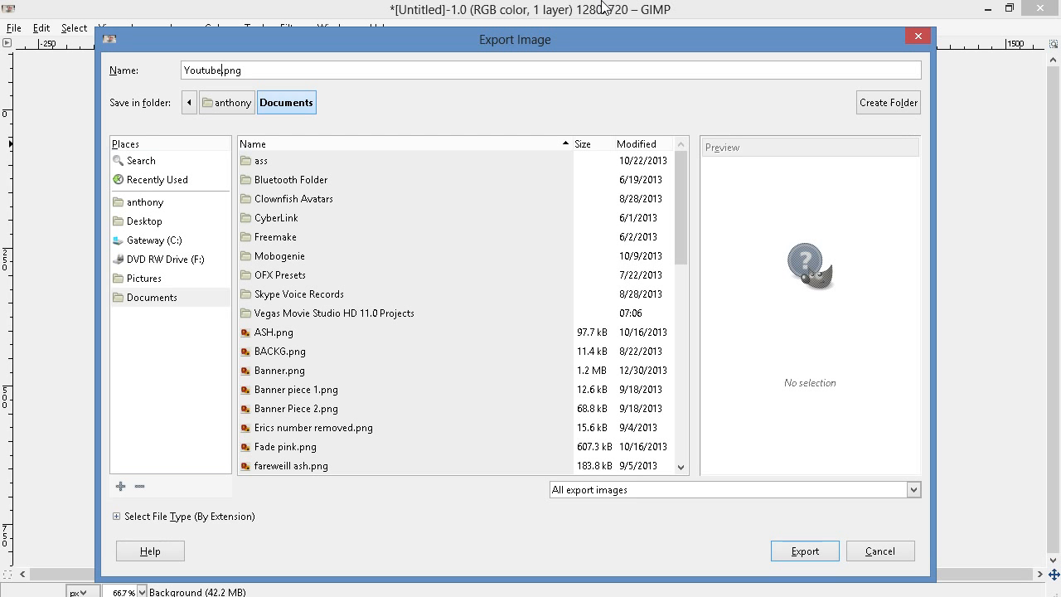
{"action": "type", "text": "Thumnail"}
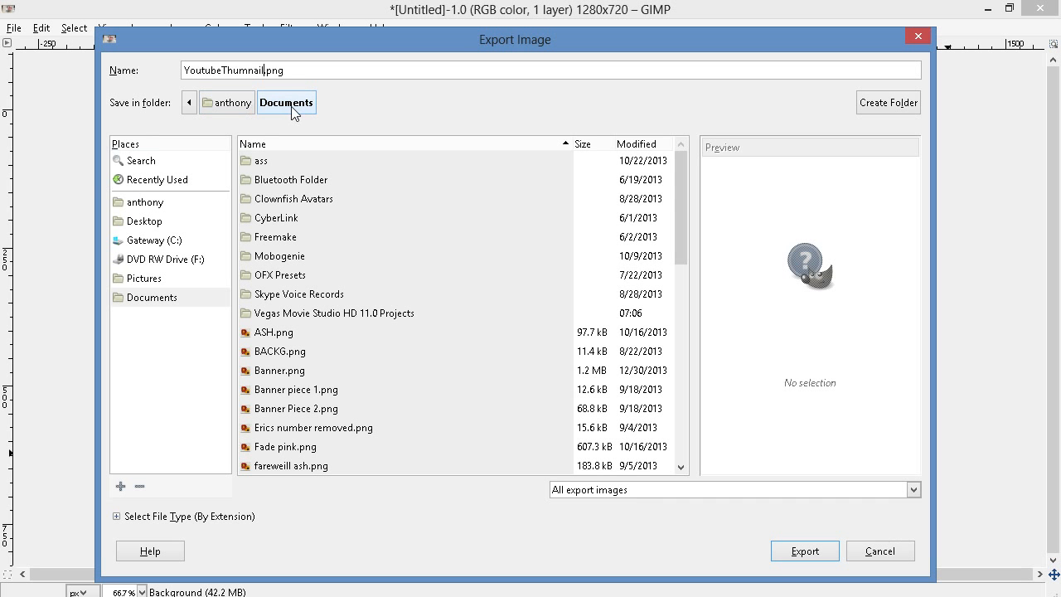
{"action": "left_click", "coordinate": [159, 279]}
{"action": "double_click", "coordinate": [307, 200]}
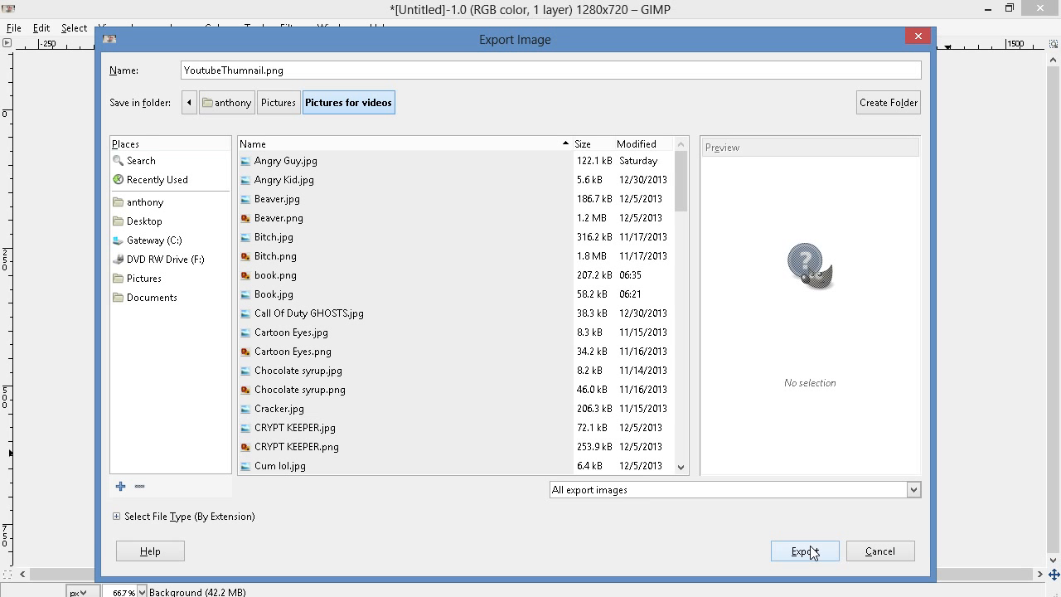
Correct the export file name to YoutubeThumbnail.png and export the PNG with the default options
{"action": "left_click", "coordinate": [248, 70]}
{"action": "type", "text": "b"}
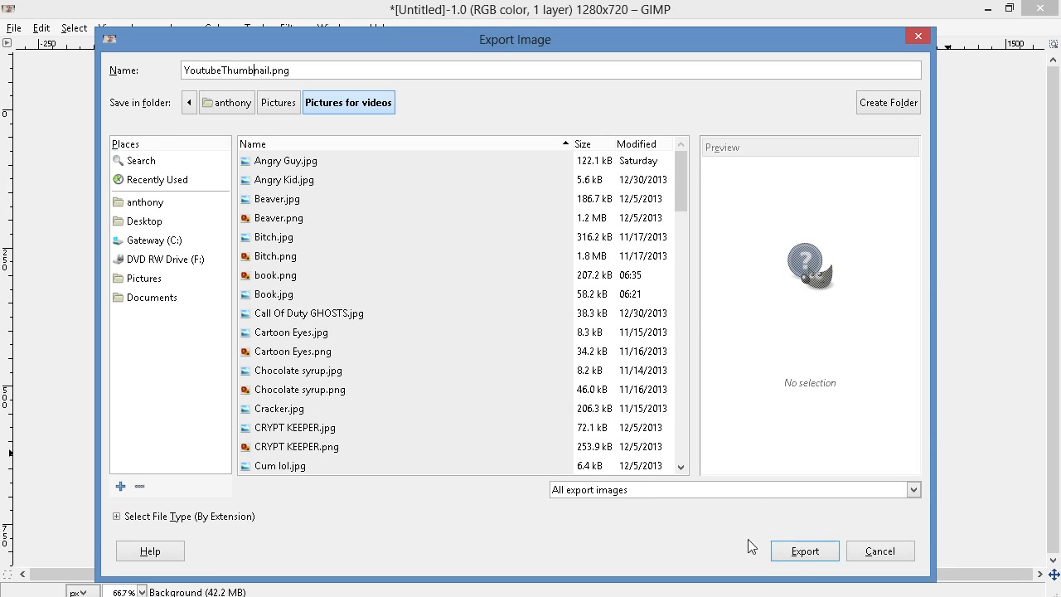
{"action": "left_click", "coordinate": [811, 554]}
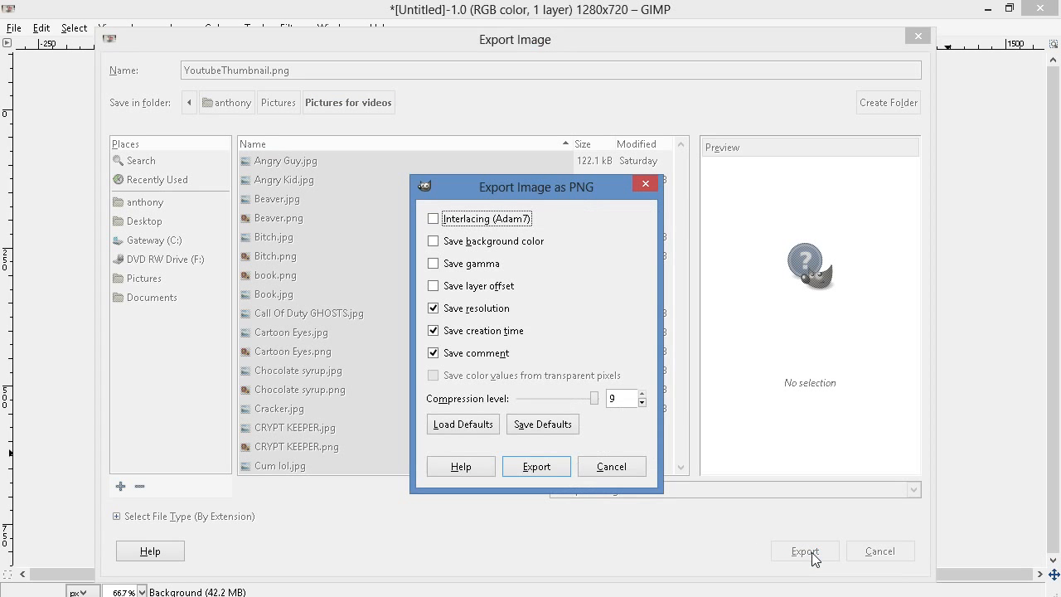
{"action": "left_click", "coordinate": [537, 467]}
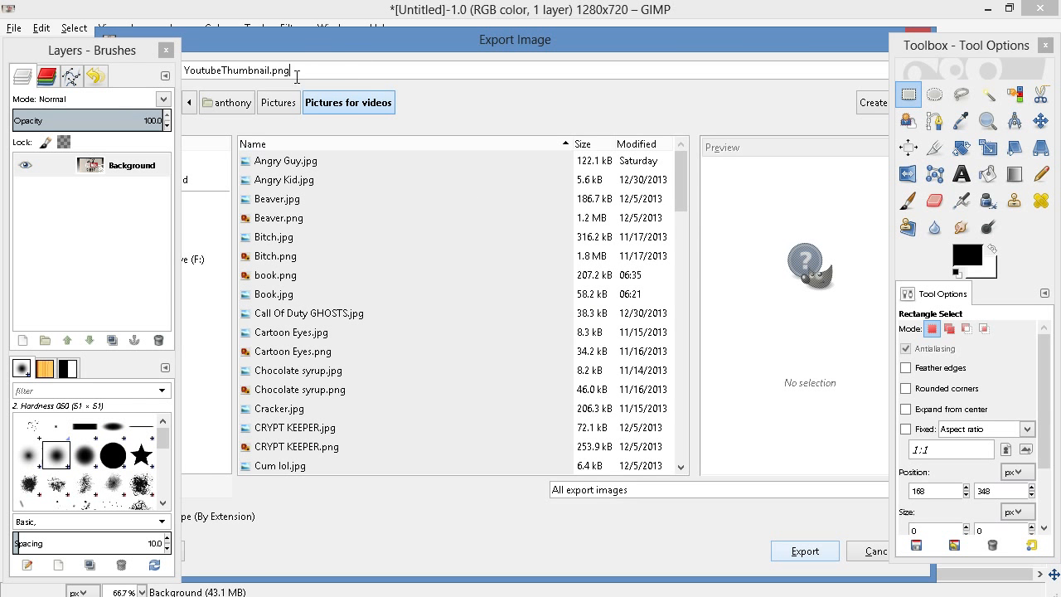
{"action": "left_click", "coordinate": [819, 551]}
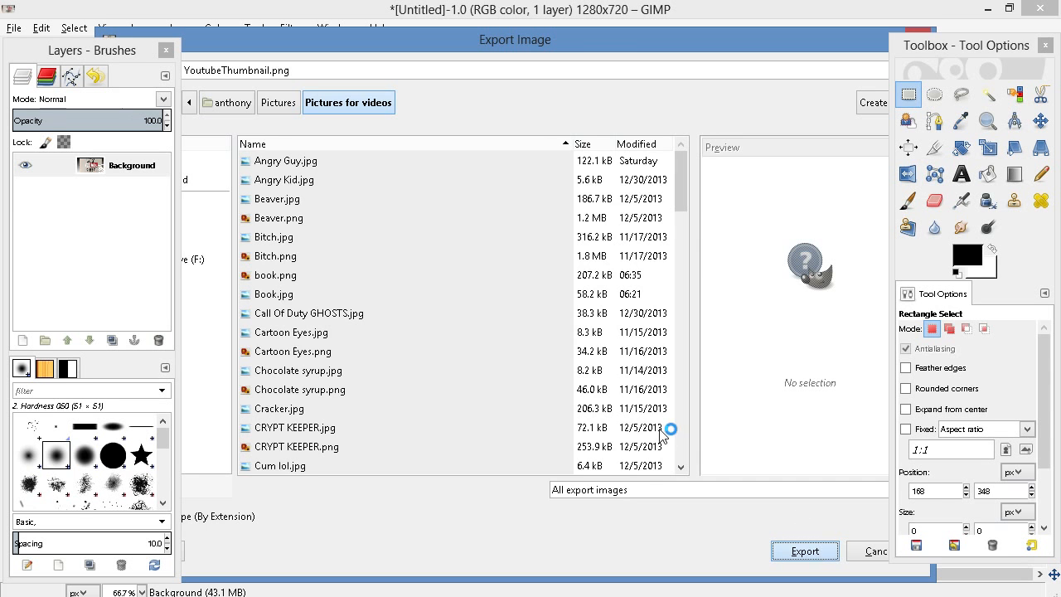
{"action": "left_click", "coordinate": [546, 469]}
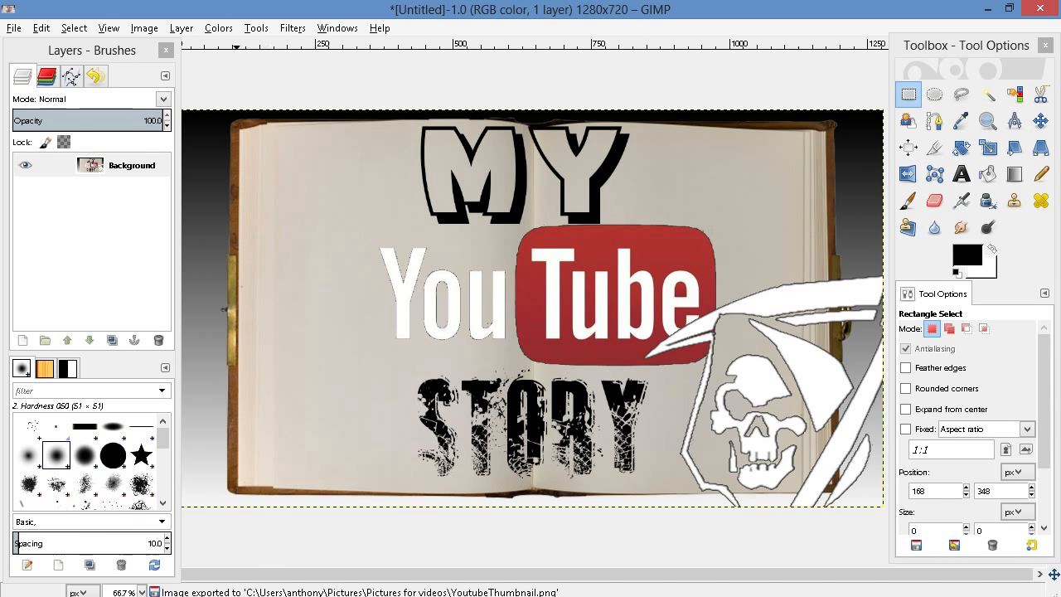
Switch to Chrome and upload YoutubeThumbnail from the Pictures for videos folder as the video's custom thumbnail
{"action": "mouse_move", "coordinate": [108, 596]}
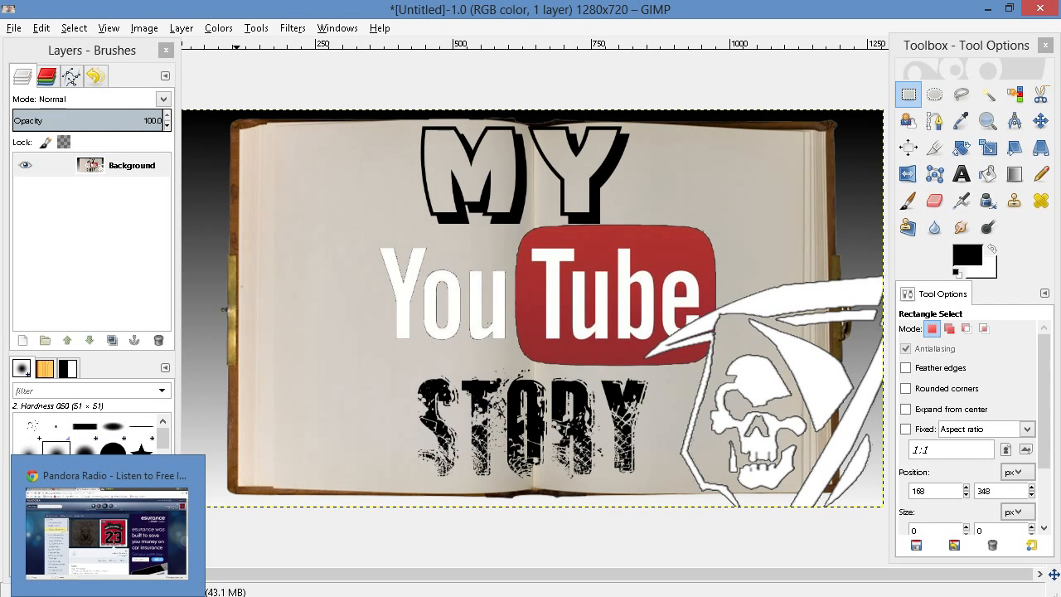
{"action": "left_click", "coordinate": [106, 530]}
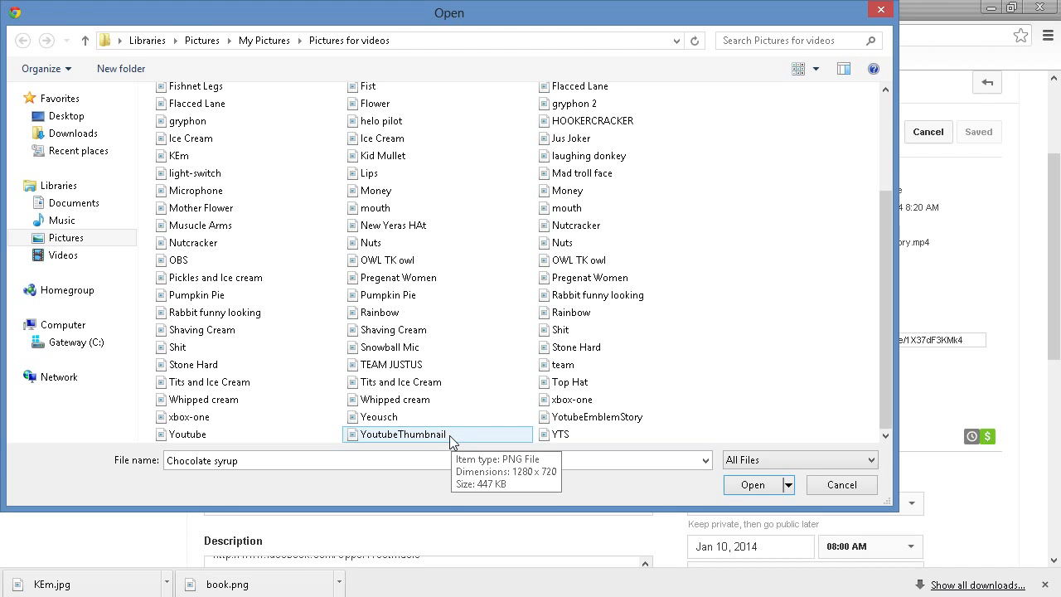
{"action": "double_click", "coordinate": [450, 438]}
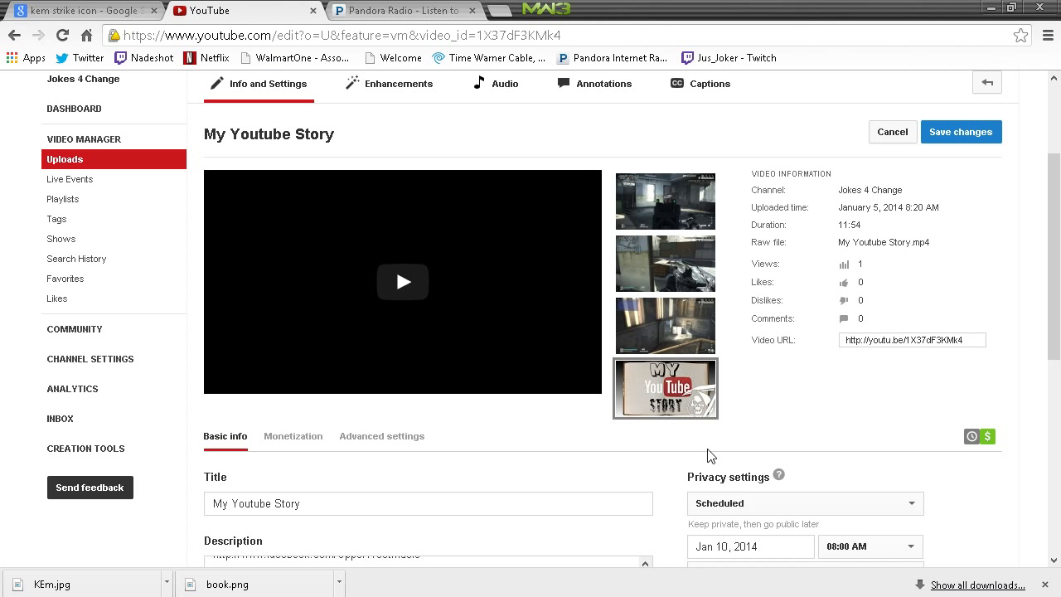
Set the video's title to "My Youtube Story K.E.M Strike" and save the changes to the video
{"action": "left_click", "coordinate": [447, 503]}
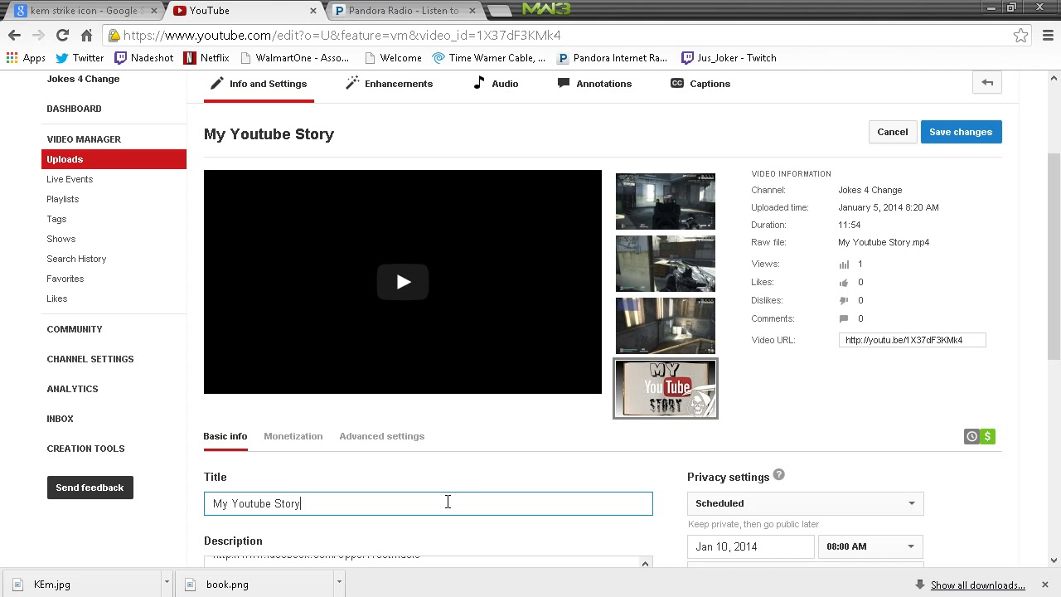
{"action": "type", "text": "K.E.M Strike"}
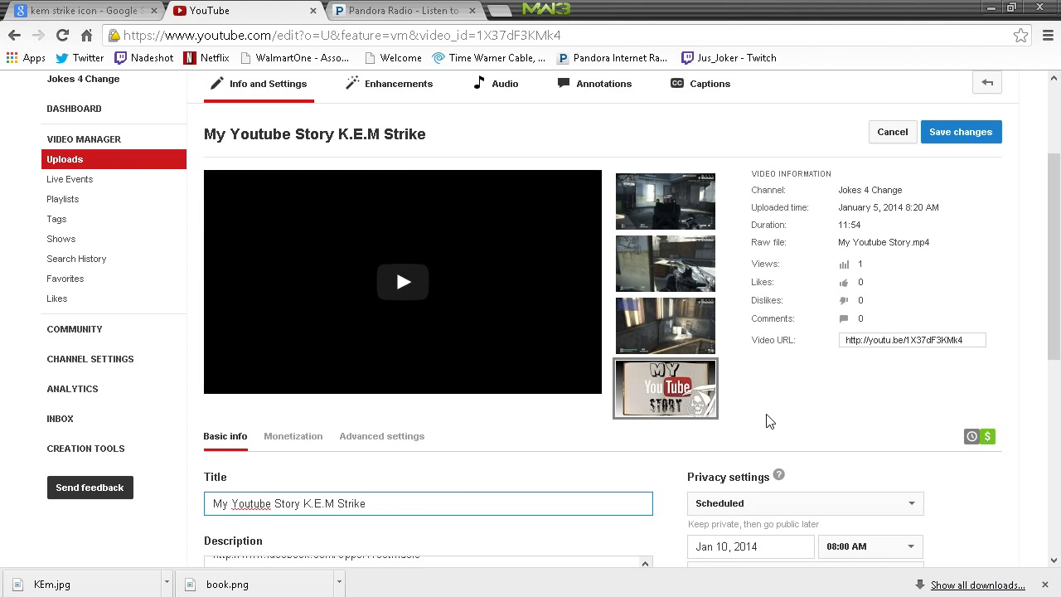
{"action": "scroll", "coordinate": [770, 422], "scroll_direction": "down", "scroll_amount": 1}
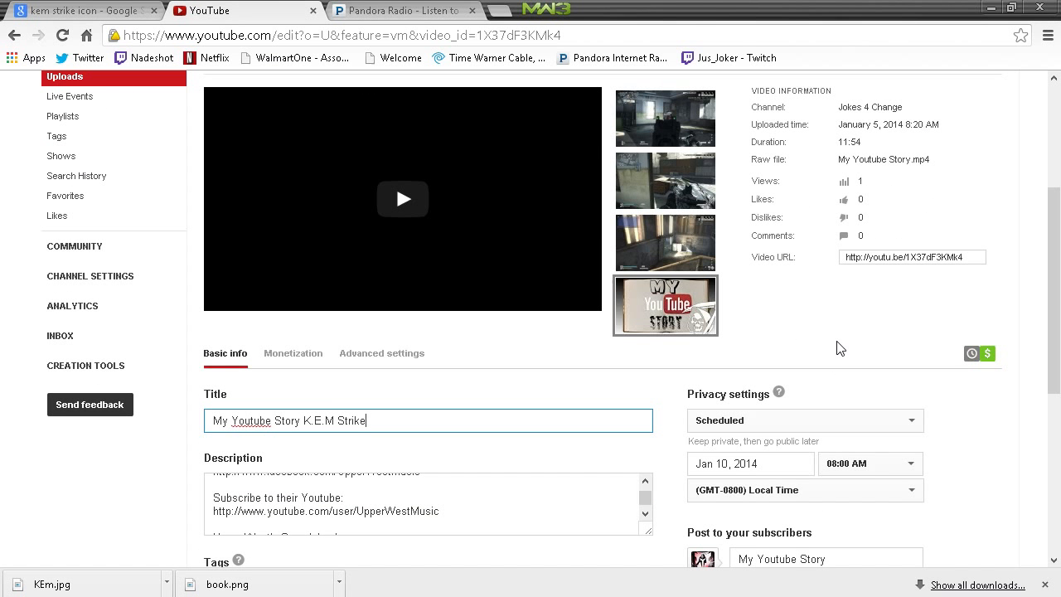
{"action": "scroll", "coordinate": [838, 347], "scroll_direction": "down", "scroll_amount": 4}
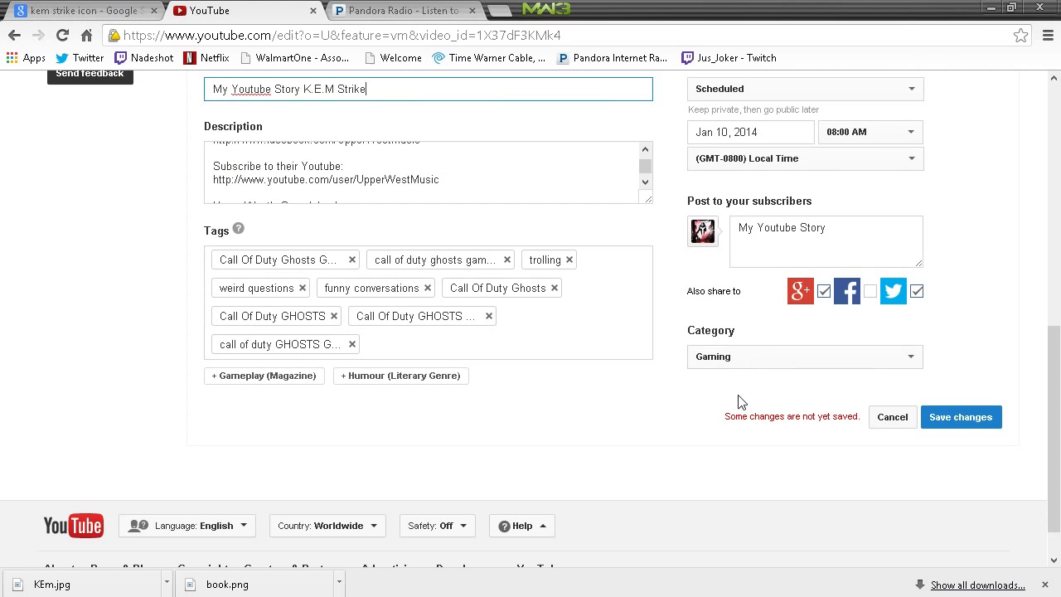
{"action": "left_click", "coordinate": [961, 417]}
{"action": "scroll", "coordinate": [687, 460], "scroll_direction": "up", "scroll_amount": 10}
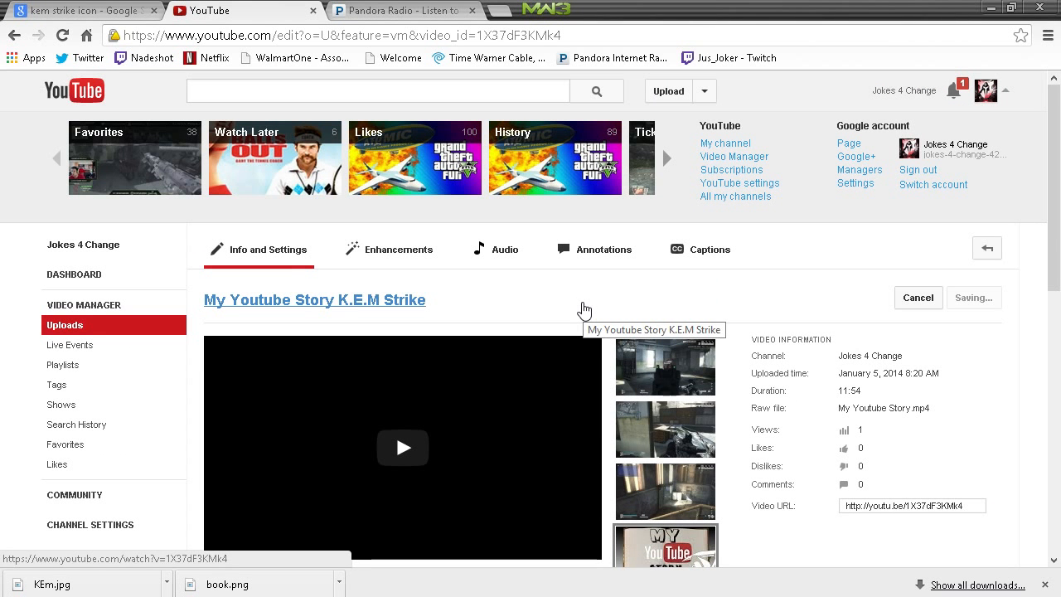
{"action": "scroll", "coordinate": [583, 308], "scroll_direction": "down", "scroll_amount": 3}
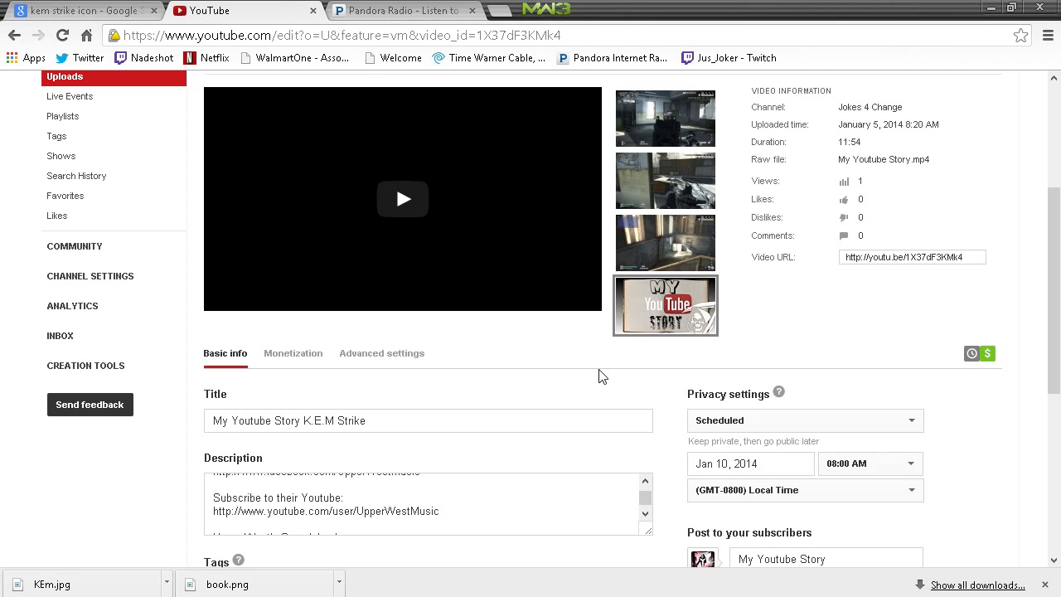
{"action": "scroll", "coordinate": [738, 350], "scroll_direction": "down", "scroll_amount": 1}
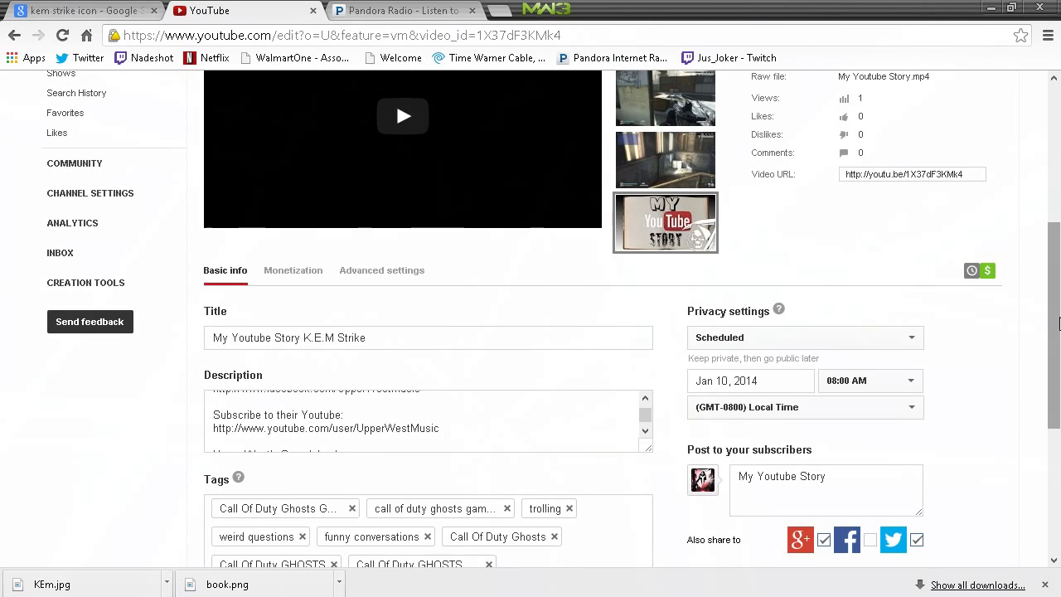